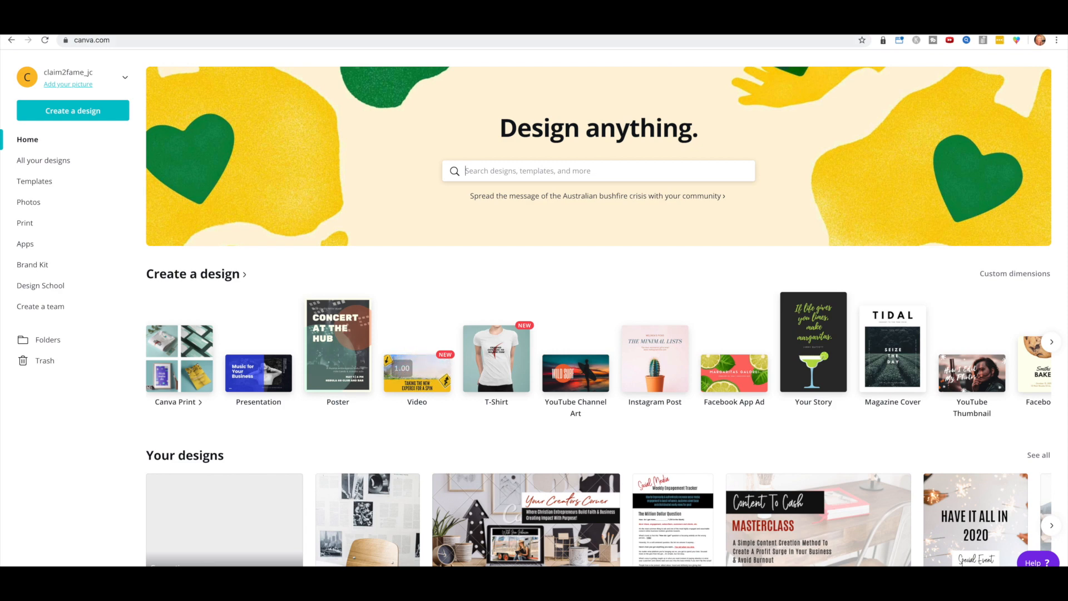
Step: Open a blank YouTube Channel Art design from the Create a design carousel
left_click(1053, 342)
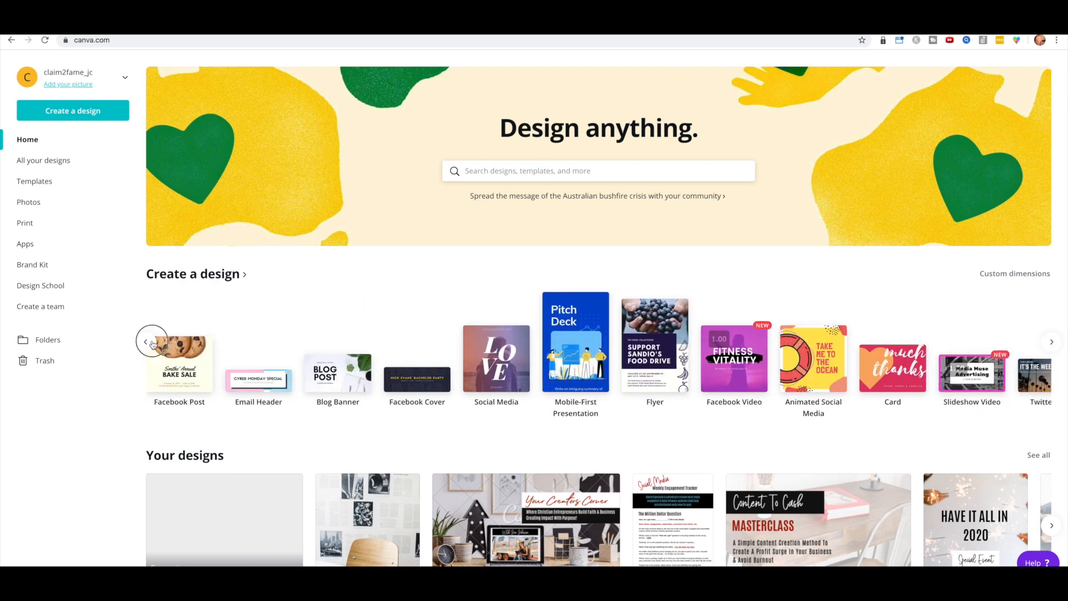
left_click(152, 343)
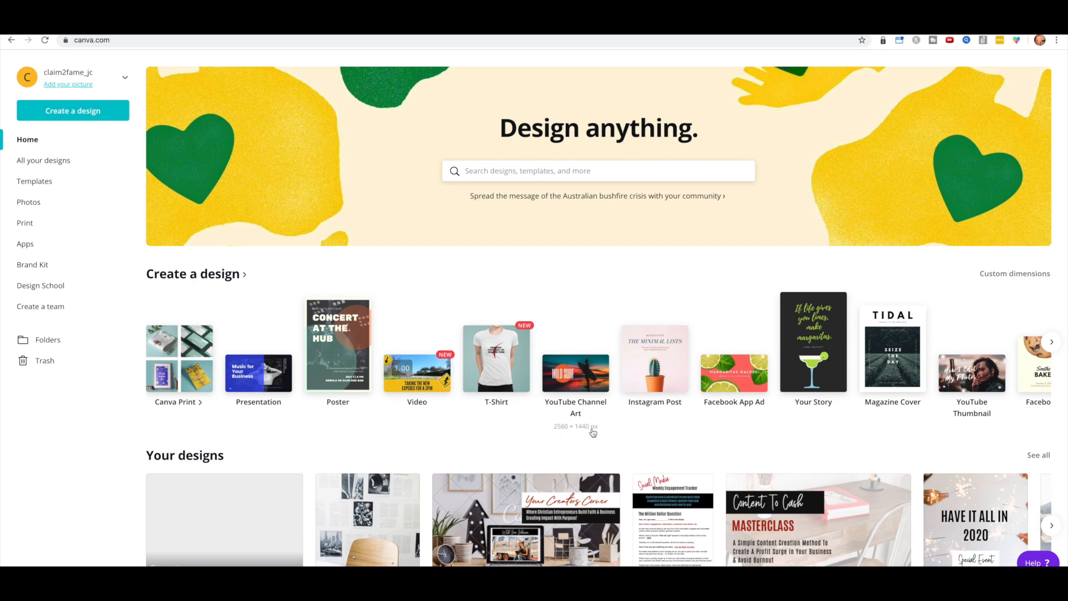
left_click(579, 380)
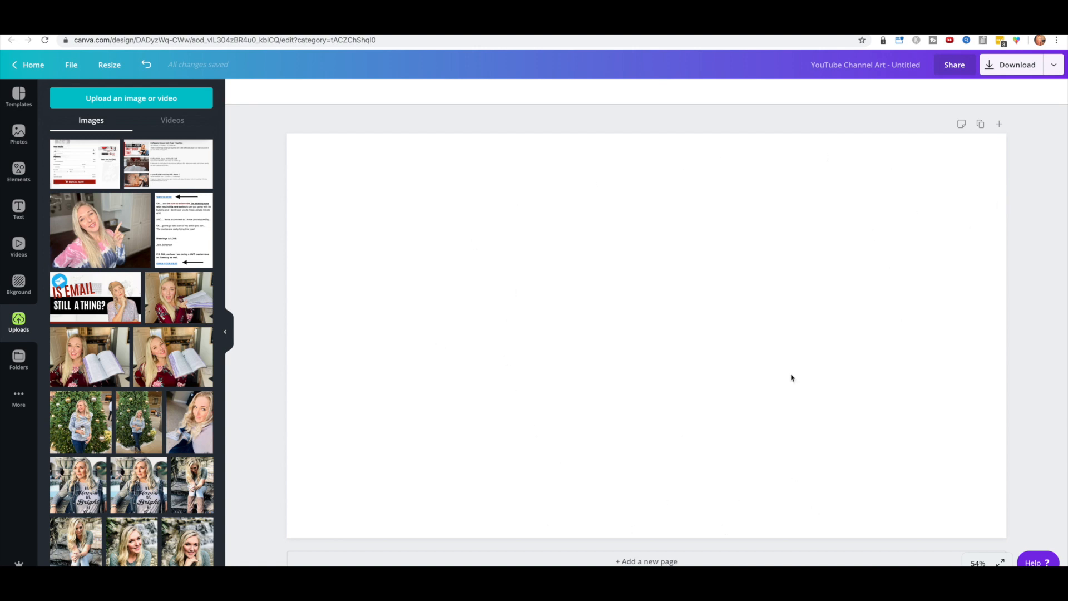
Step: Search Google Images for 'youtube template' and save the first channel art template image
key("ctrl+Tab")
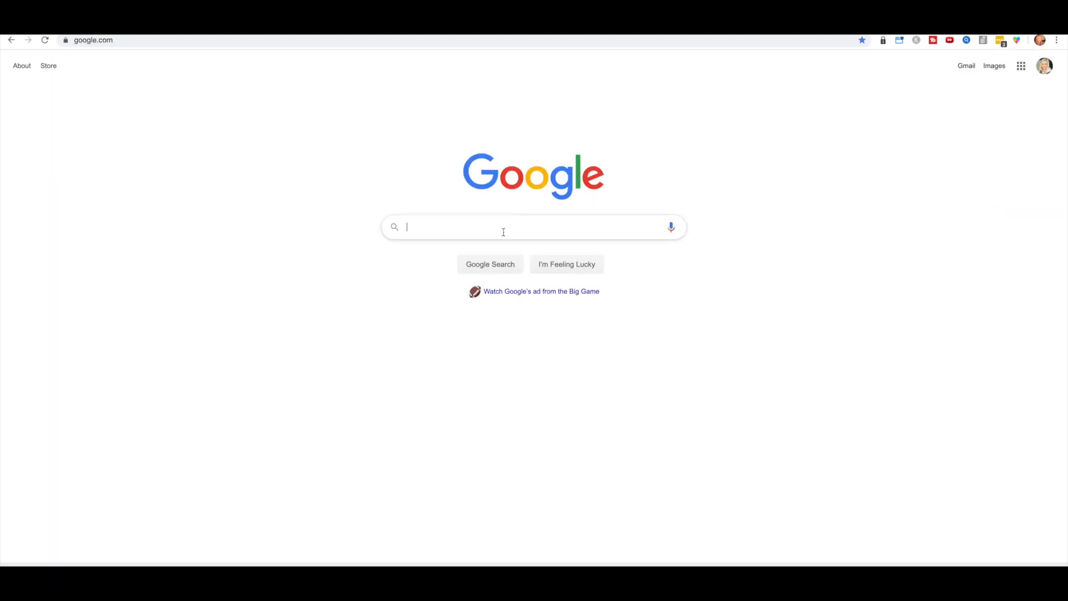
type("you")
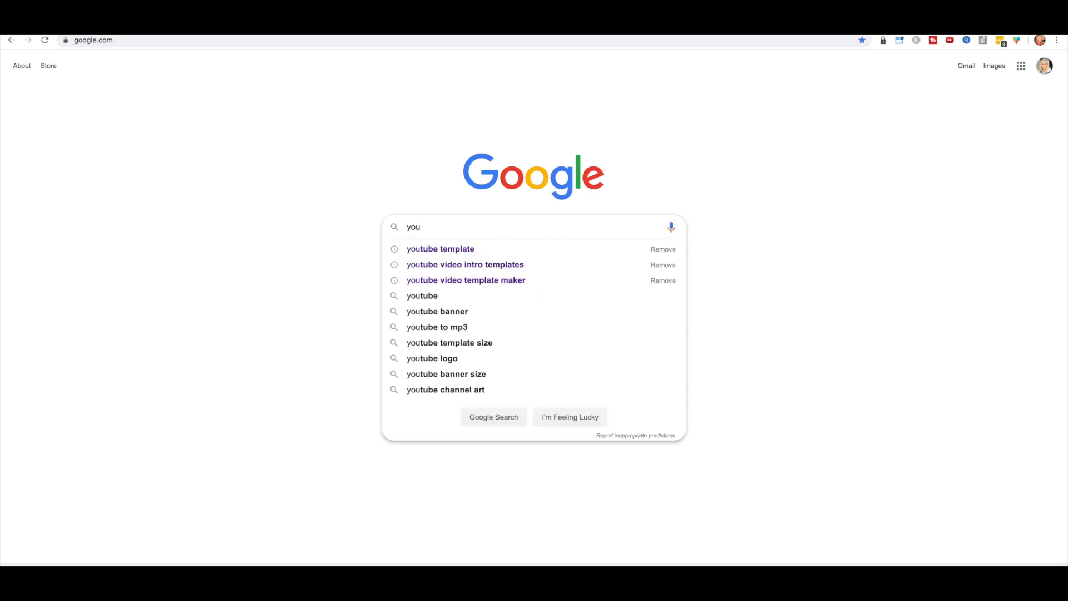
left_click(458, 250)
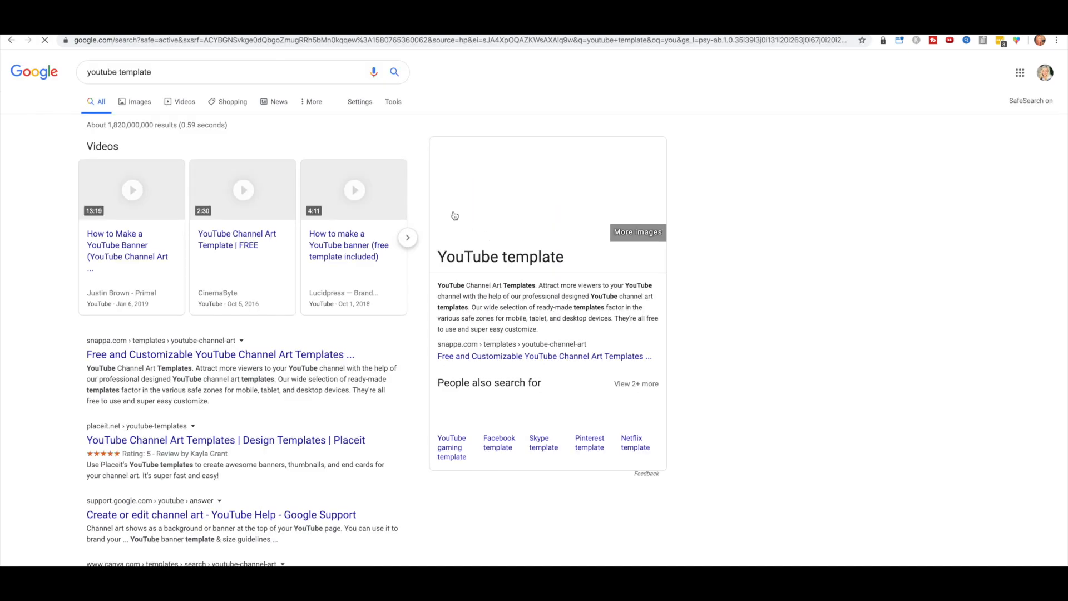
left_click(139, 106)
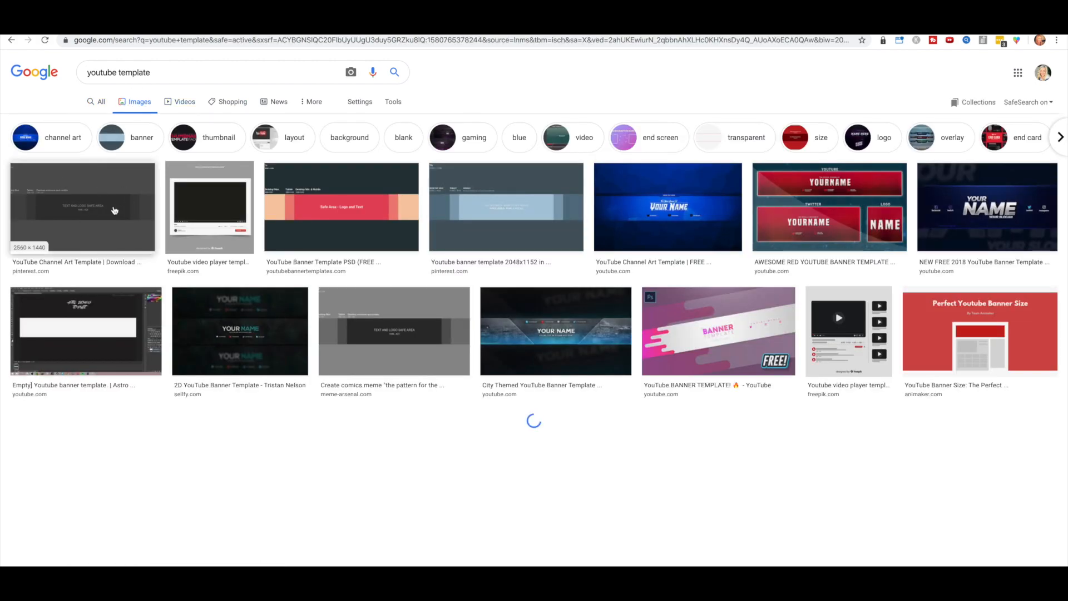
left_click(96, 188)
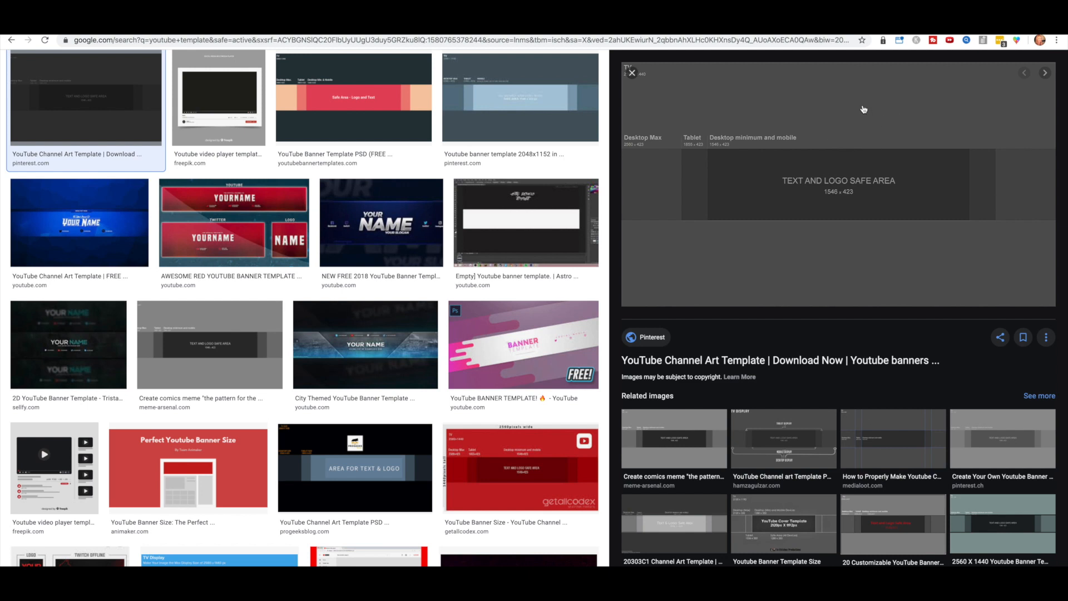
right_click(863, 103)
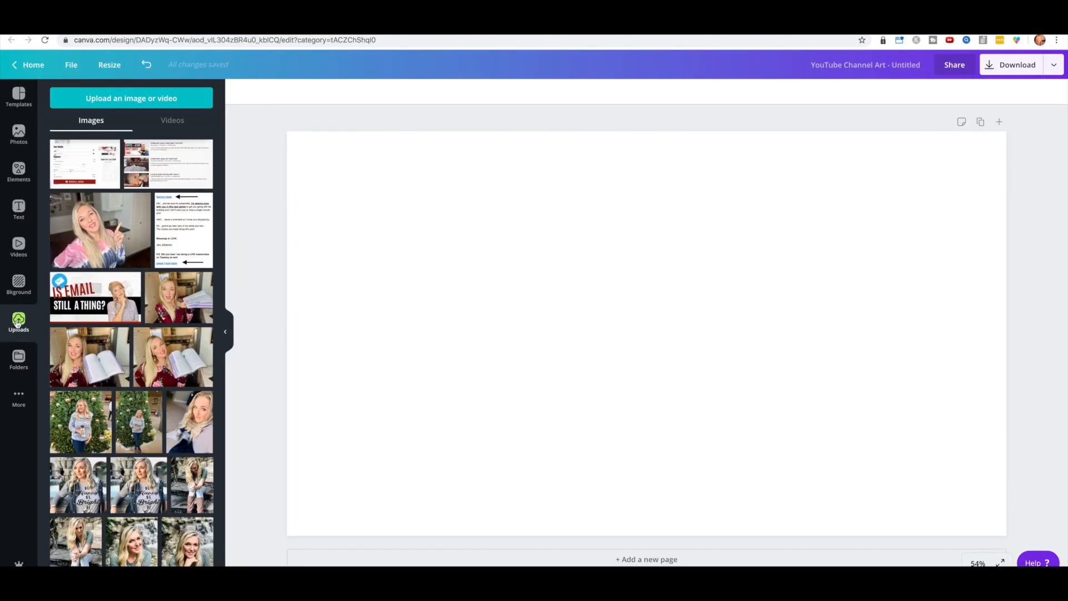
Step: Upload the saved channel art template PNG and drag it across the blank banner page
left_click(146, 101)
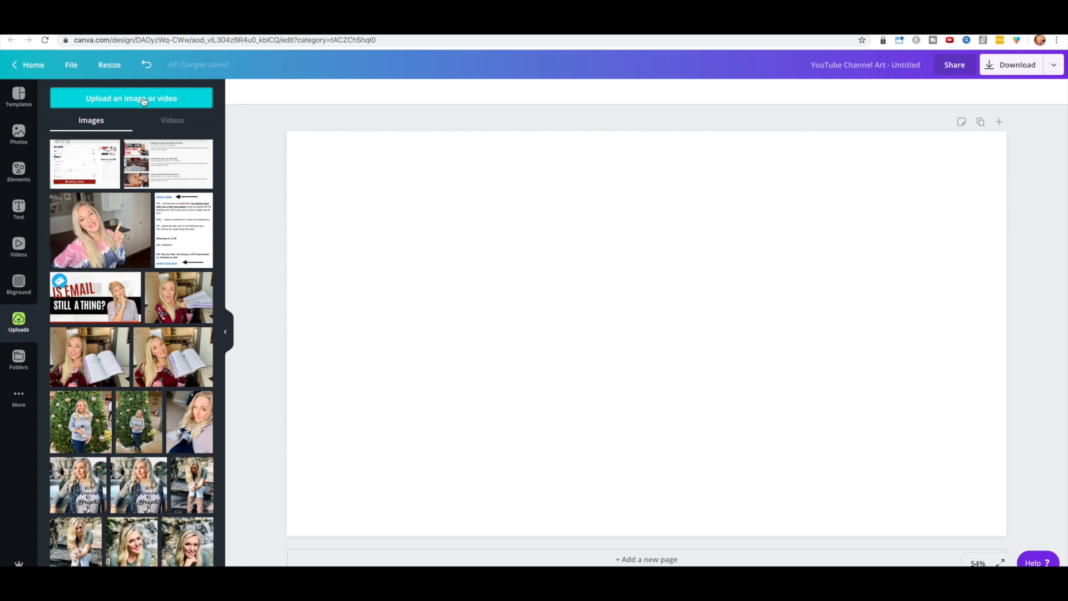
scroll(545, 131, "down", 3)
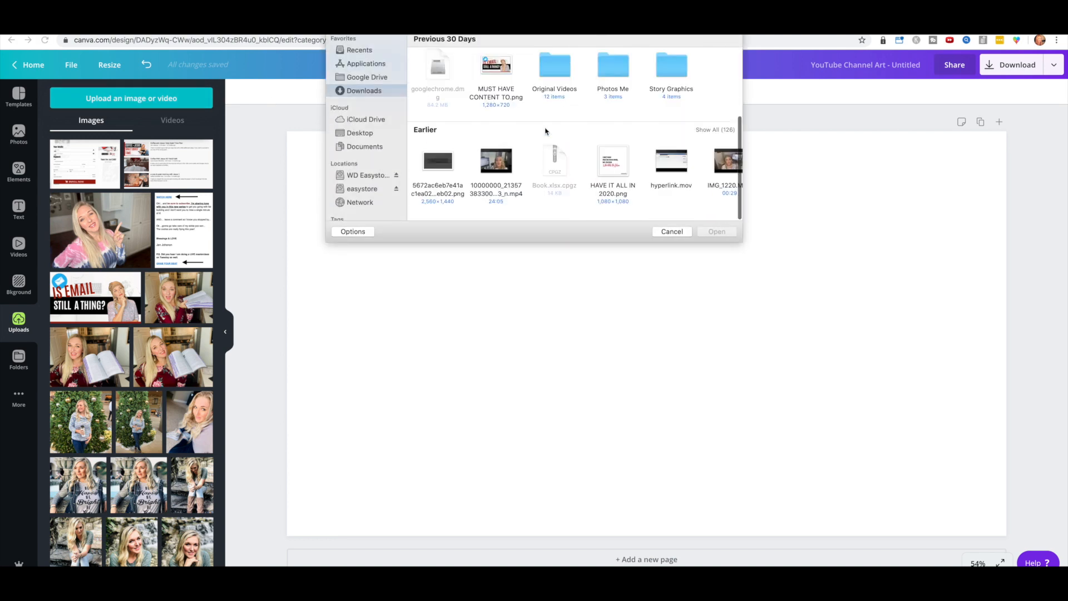
double_click(438, 166)
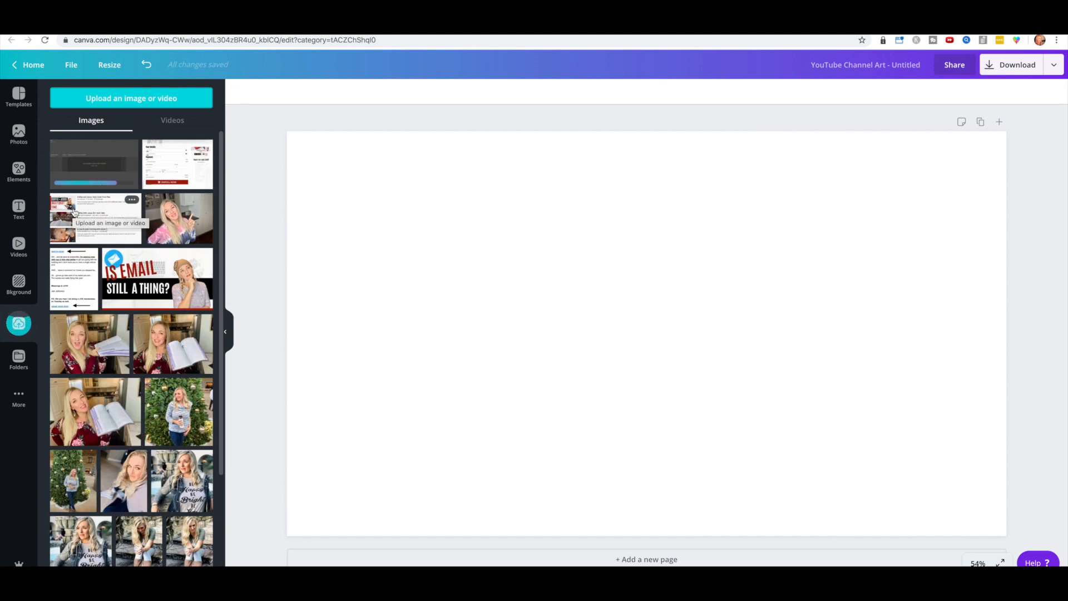
left_click_drag(91, 161, 314, 227)
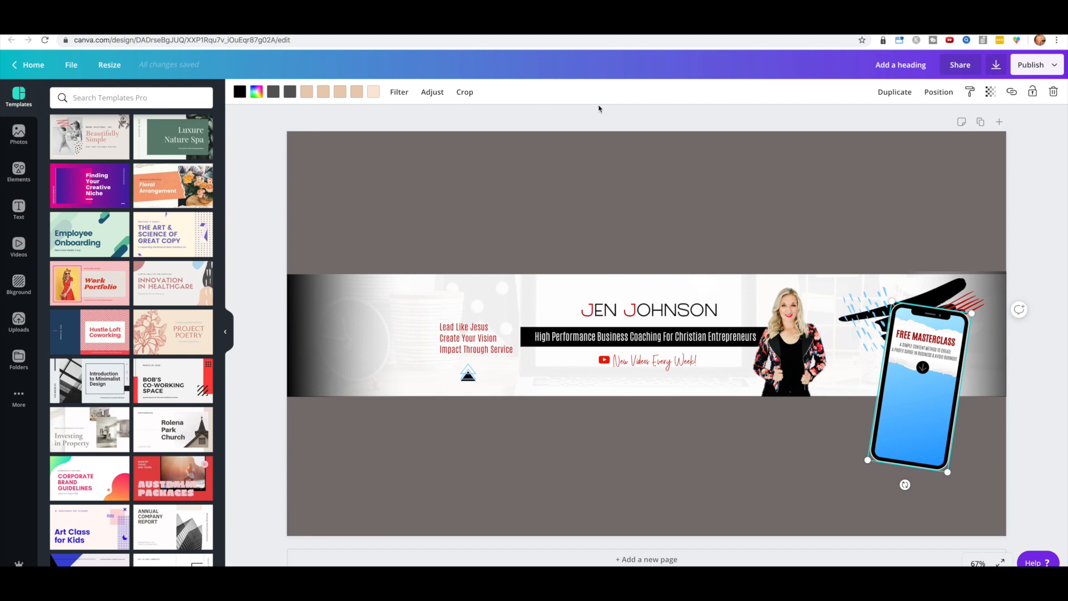
Step: Inspect the example banner's background and compare it with the live YouTube channel page
left_click(367, 172)
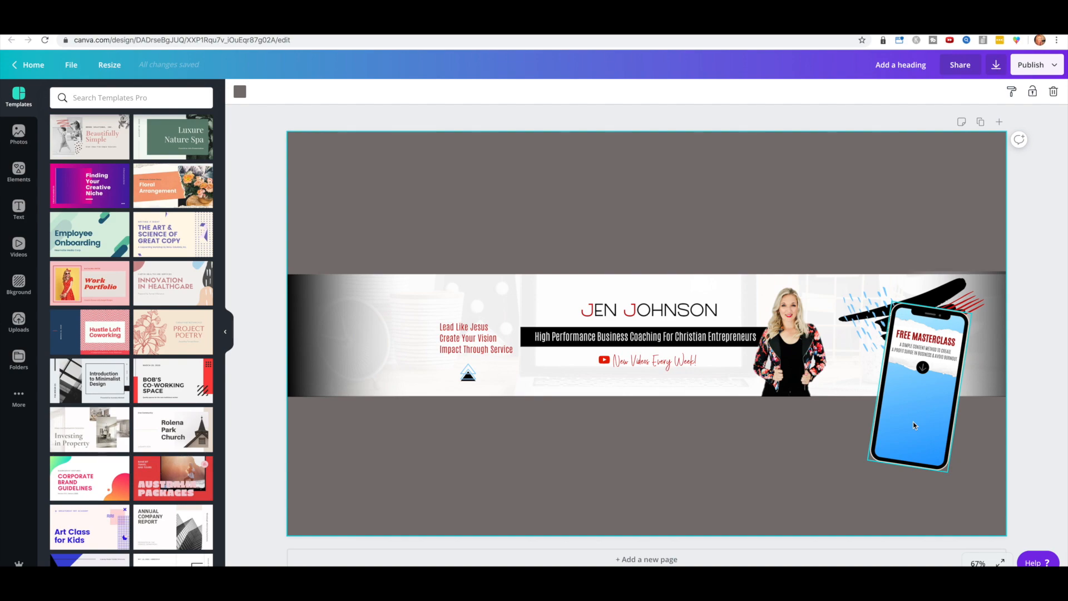
left_click(300, 27)
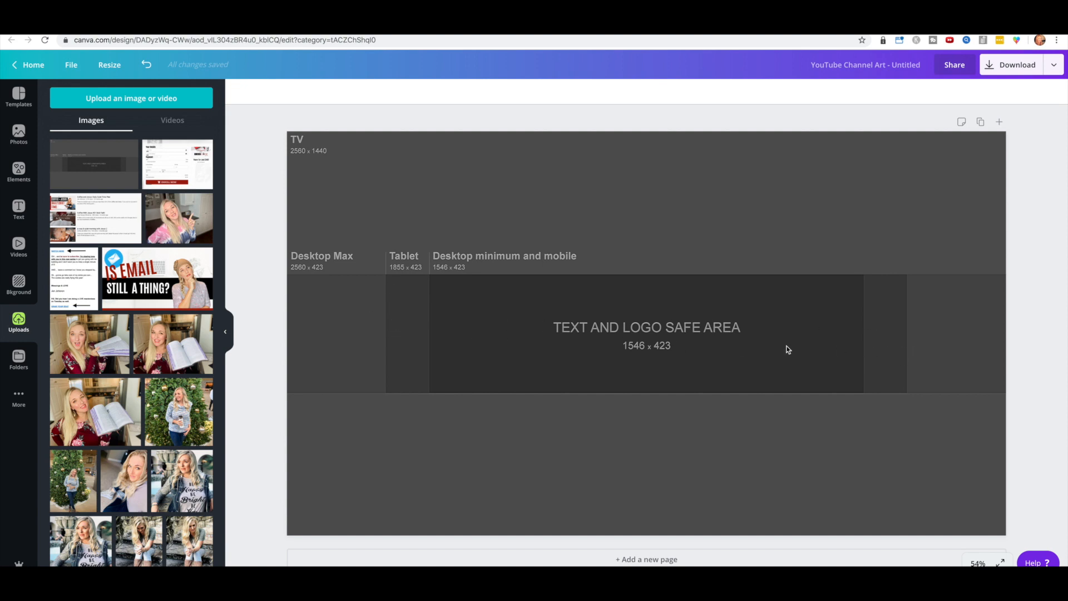
left_click(487, 311)
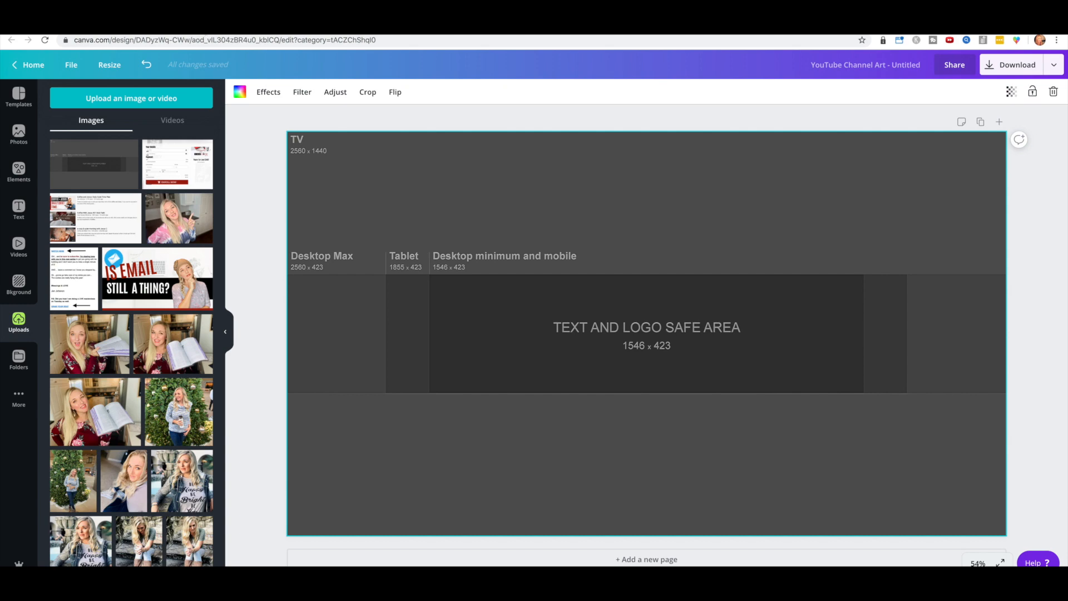
left_click(325, 29)
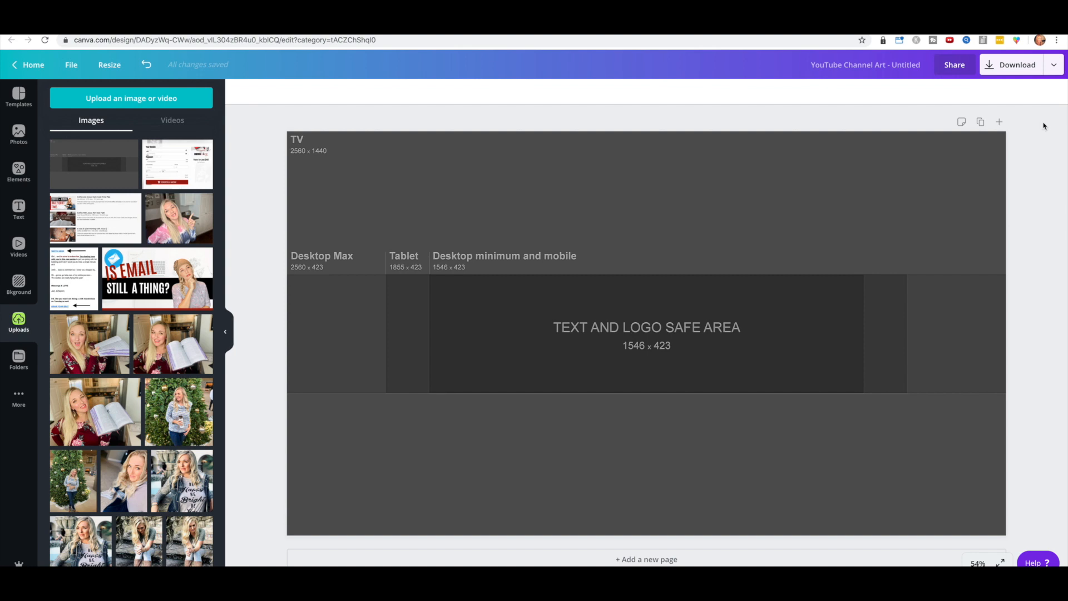
left_click(974, 291)
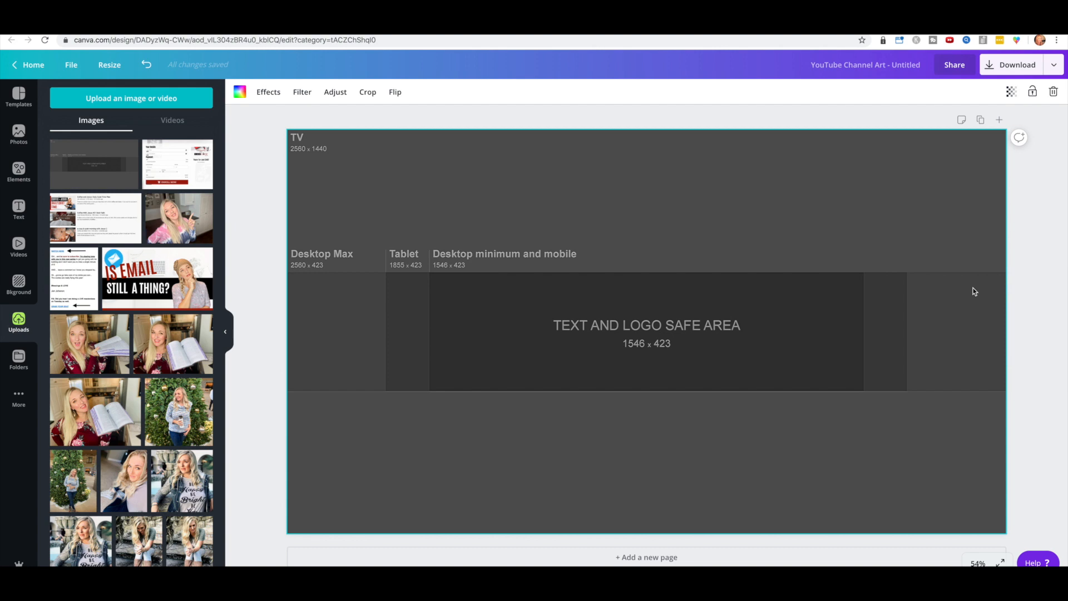
Step: Apply the pink gradient from Bkground as the page background
left_click(19, 297)
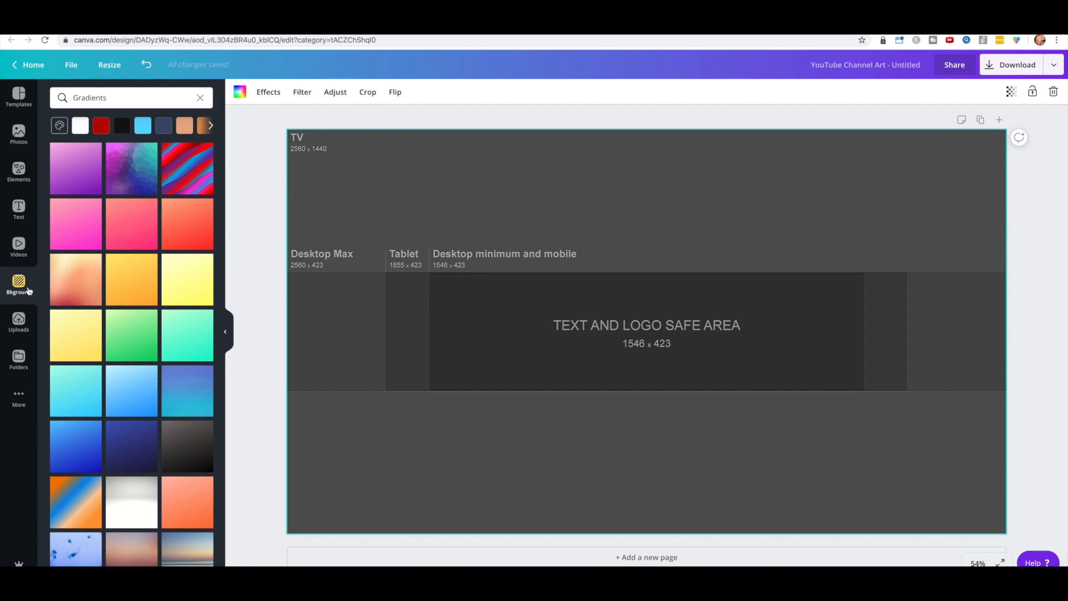
left_click(73, 225)
left_click_drag(308, 248, 71, 230)
left_click(71, 229)
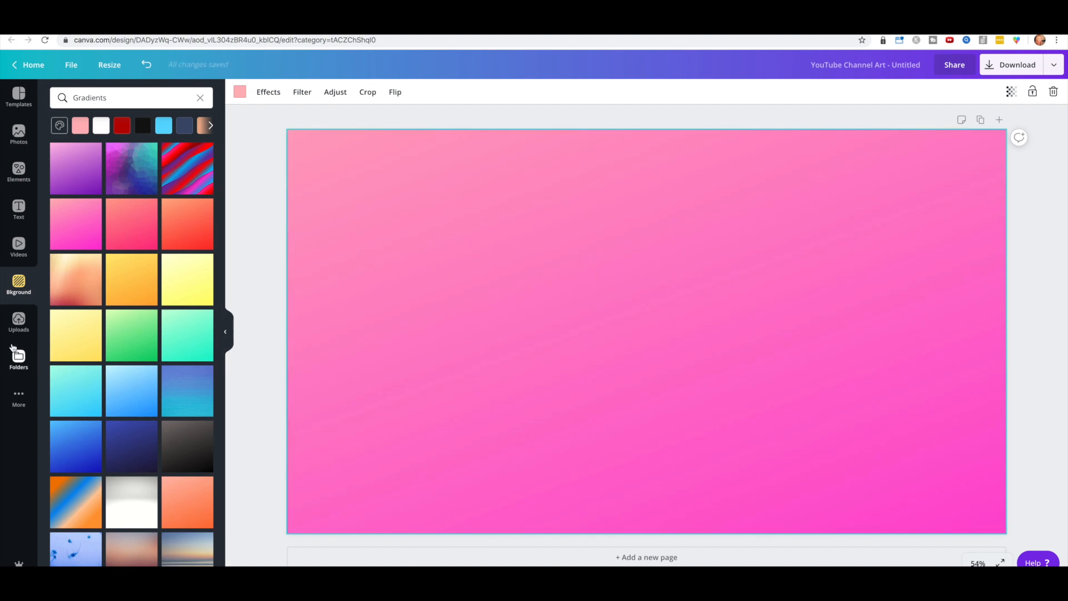
Step: Lay the uploaded template back over the page and lower its transparency
left_click(19, 321)
left_click_drag(95, 164, 336, 240)
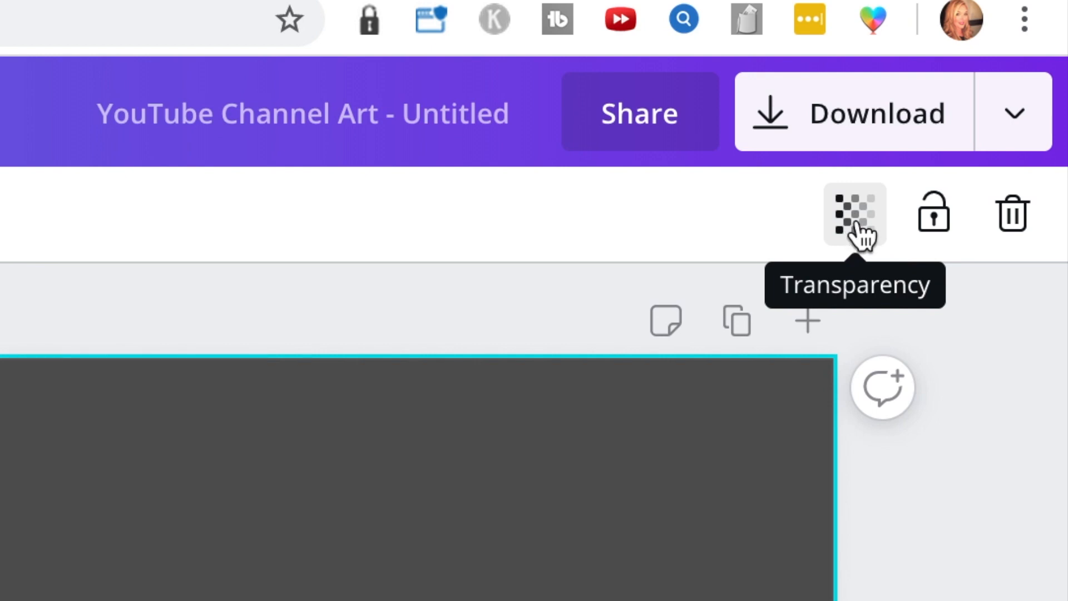
left_click(860, 232)
left_click_drag(768, 320, 569, 335)
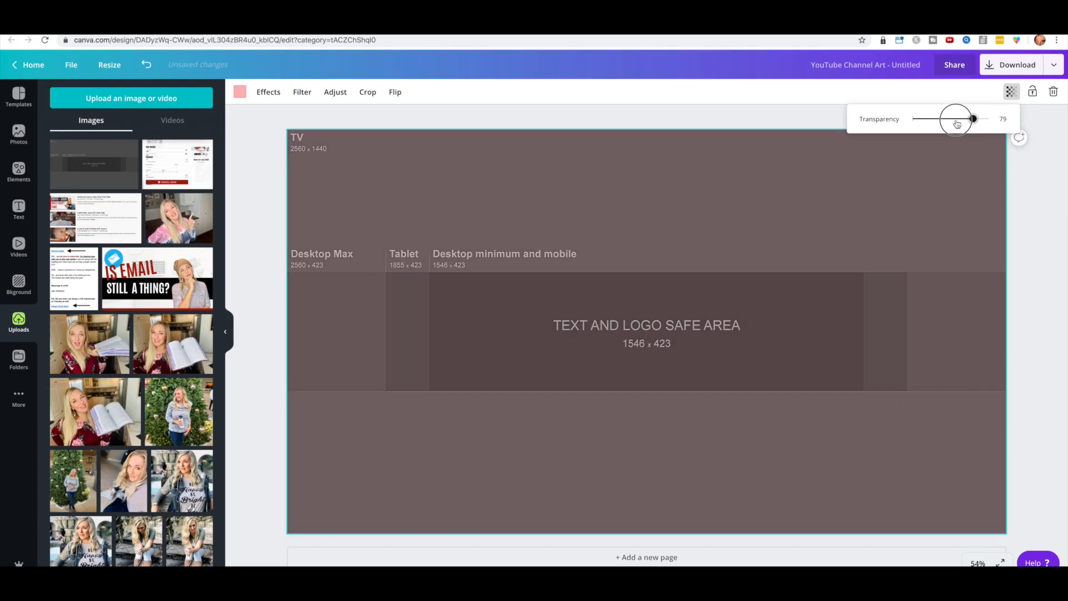
left_click_drag(935, 124, 967, 126)
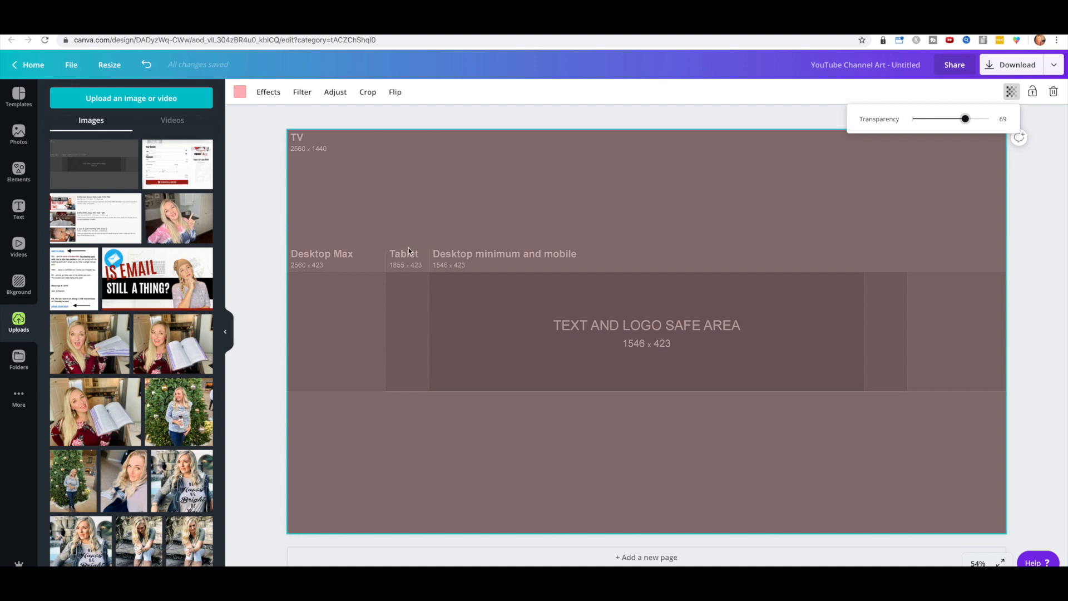
left_click(421, 209)
Step: Delete the image and pink background, leaving only the template filling the page
key("Delete")
left_click(426, 204)
key("Delete")
left_click_drag(94, 164, 317, 217)
left_click(19, 133)
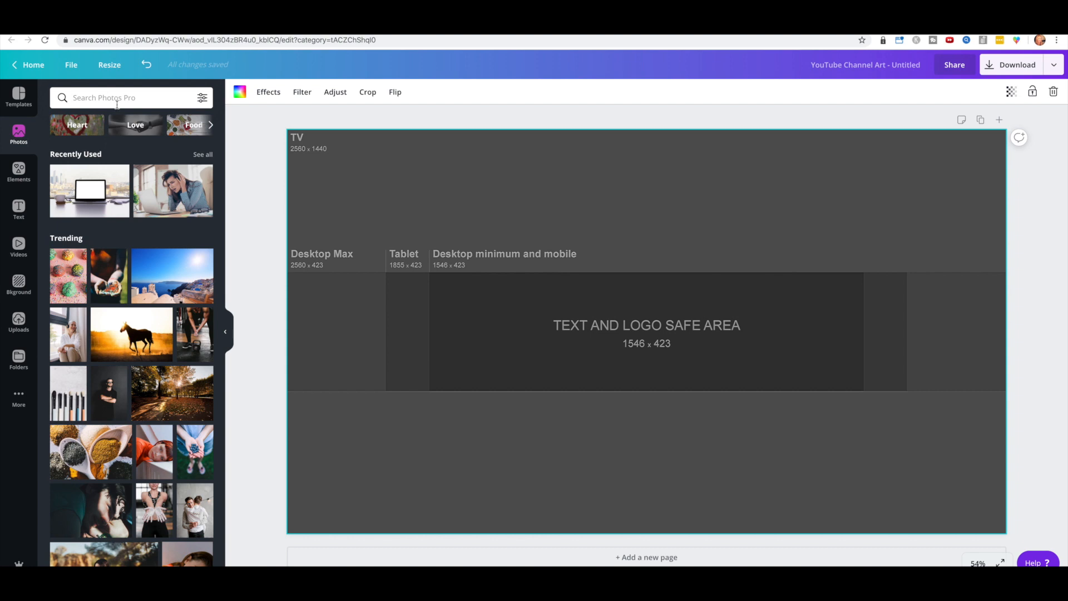
Step: Search stock photos for 'desk' and browse the results
left_click(94, 97)
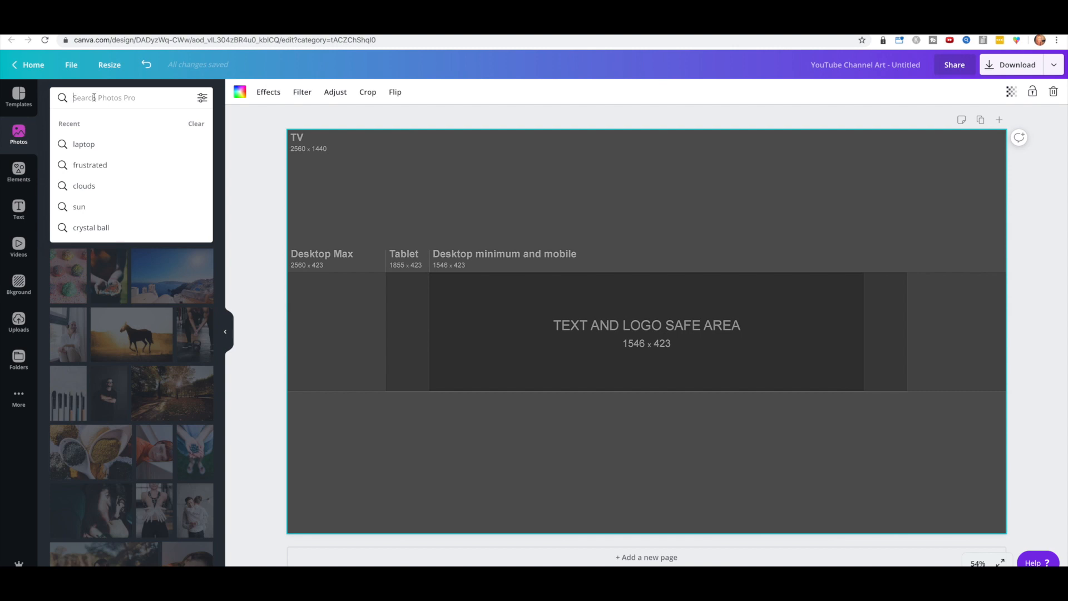
type("desk")
key("Return")
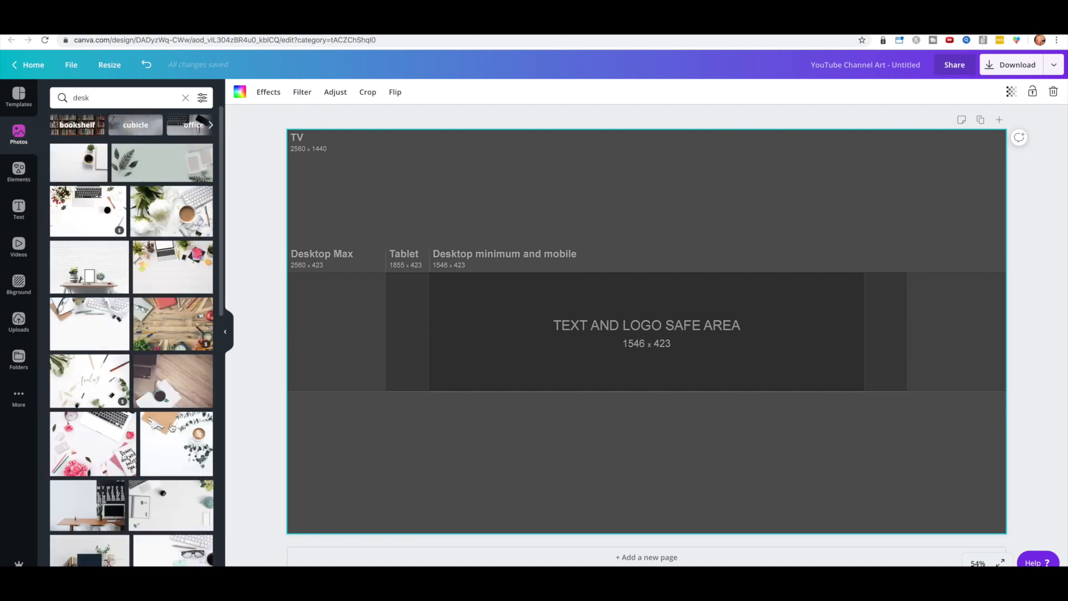
scroll(139, 303, "down", 2)
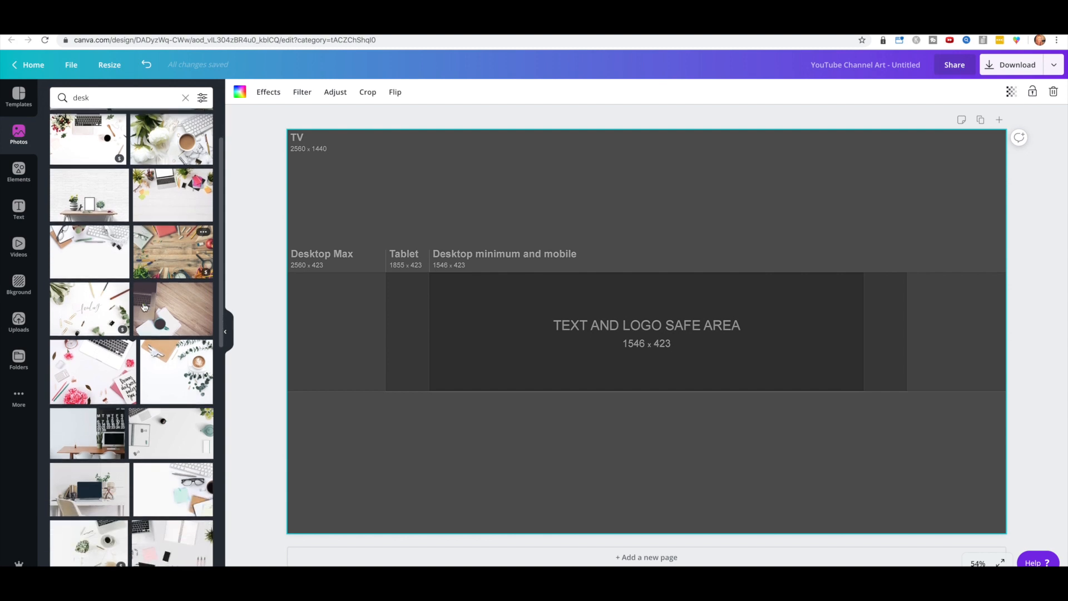
scroll(140, 300, "down", 2)
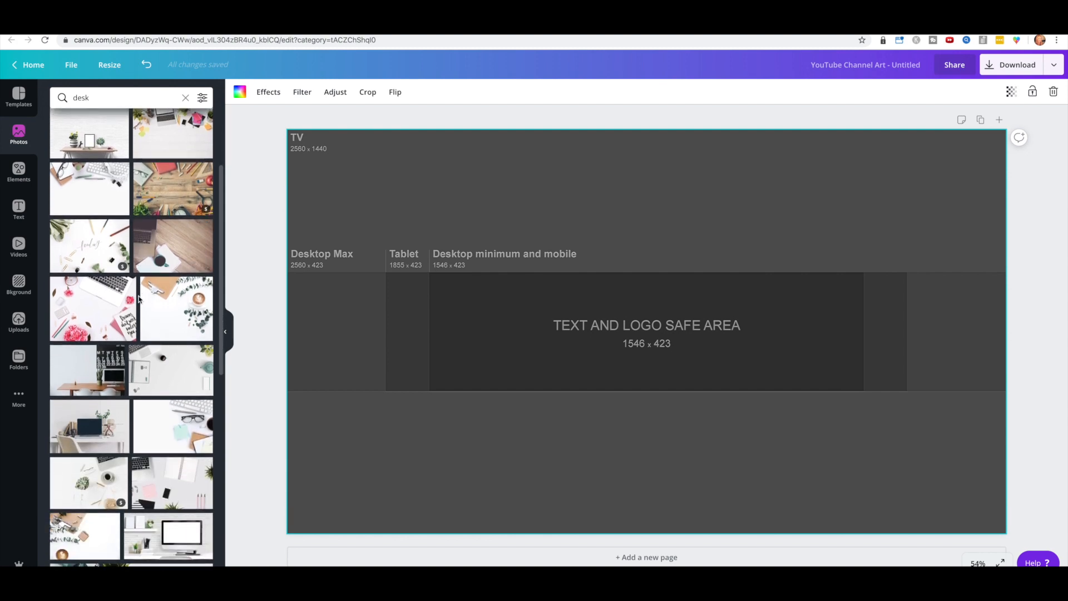
scroll(139, 300, "down", 4)
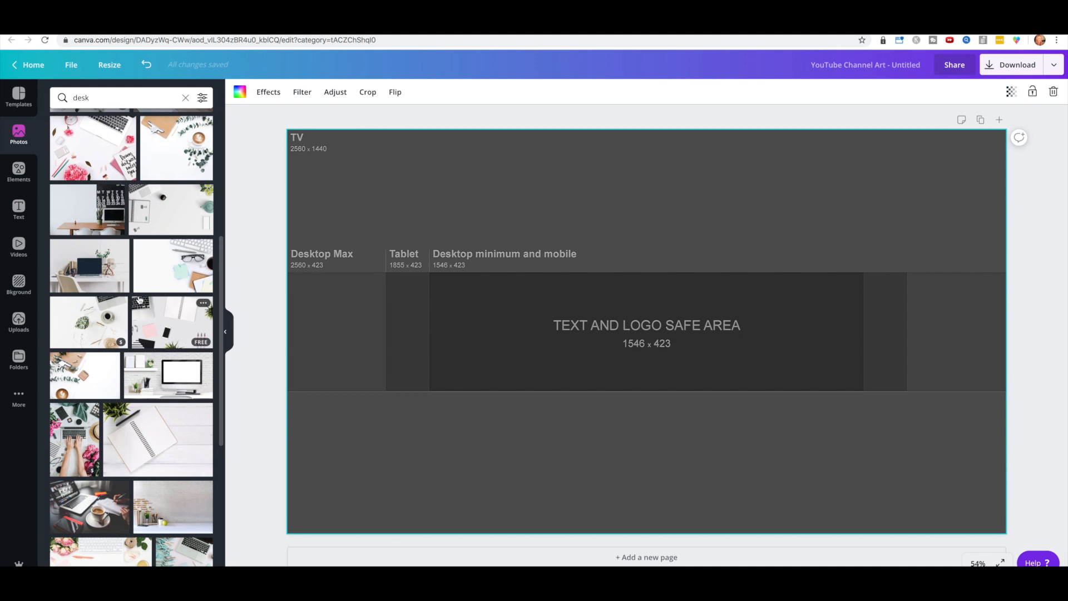
Step: Search stock photos for 'baking' and drag the blue baking-tools photo toward the page
left_click(185, 97)
type("baking")
key("Return")
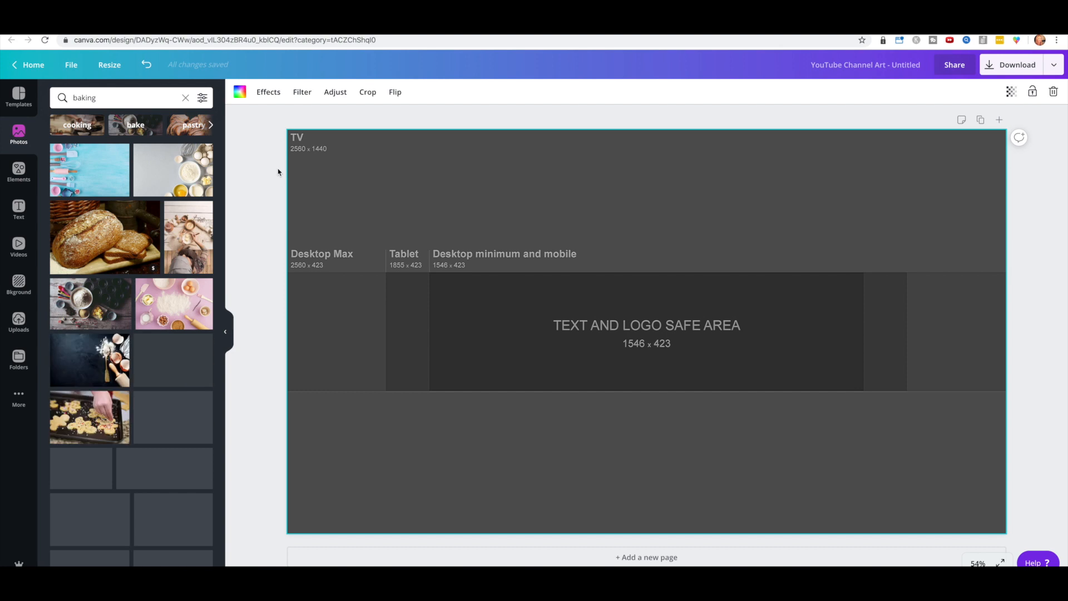
left_click_drag(120, 183, 309, 205)
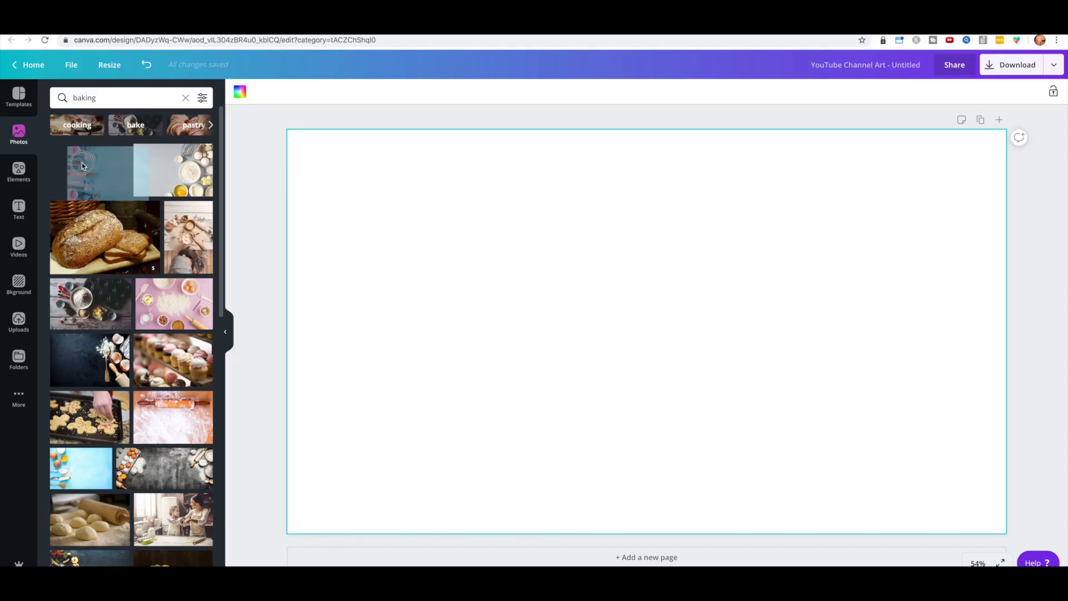
Step: Drop the baking photo on the page, add the partly transparent template, then delete it
left_click_drag(65, 163, 320, 217)
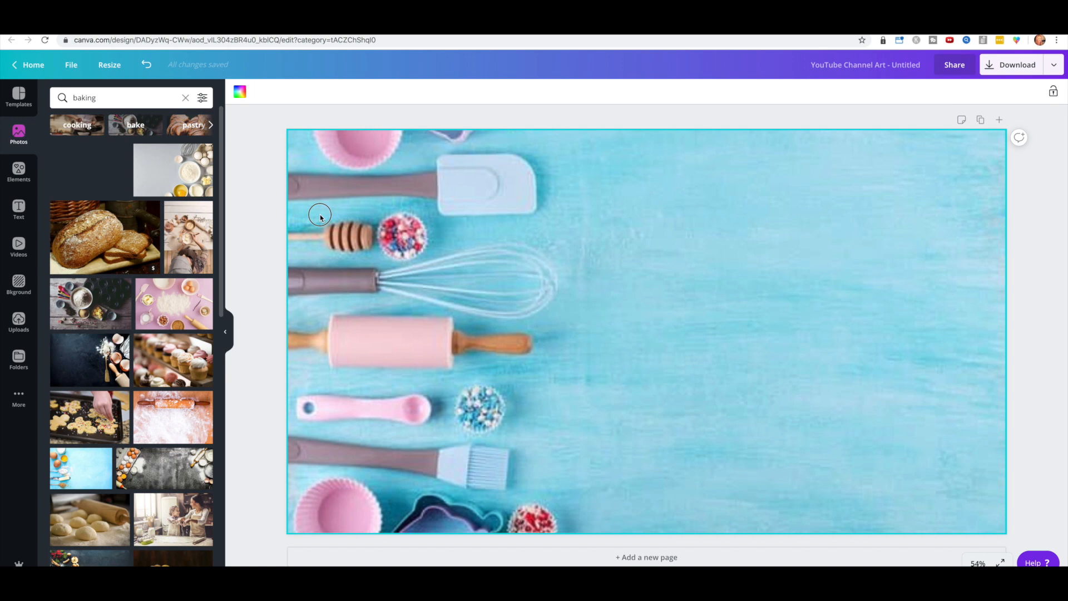
left_click_drag(321, 216, 320, 217)
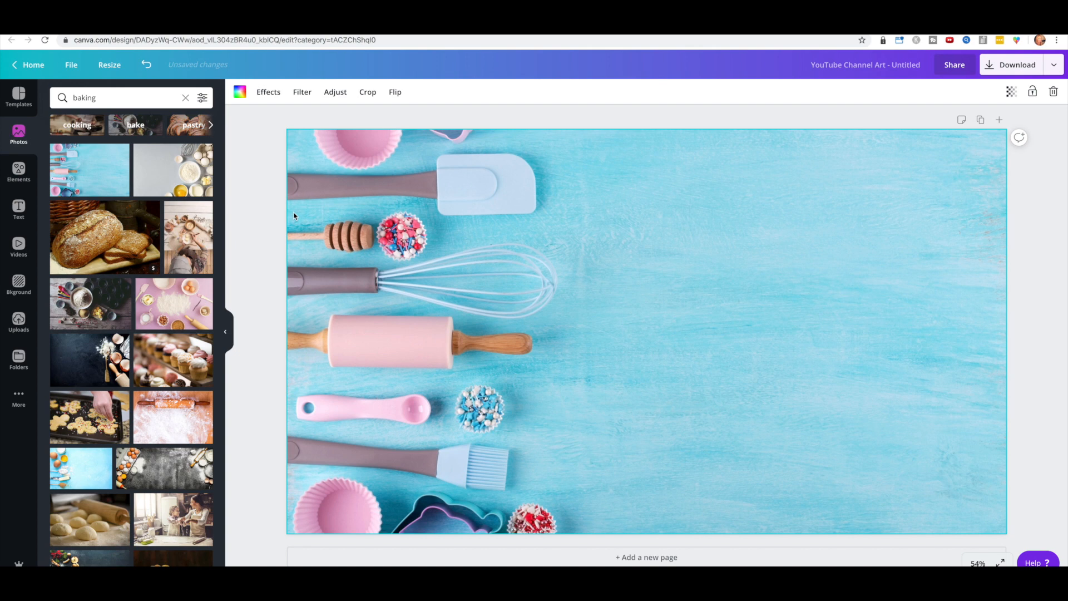
left_click(19, 321)
left_click_drag(93, 159, 303, 192)
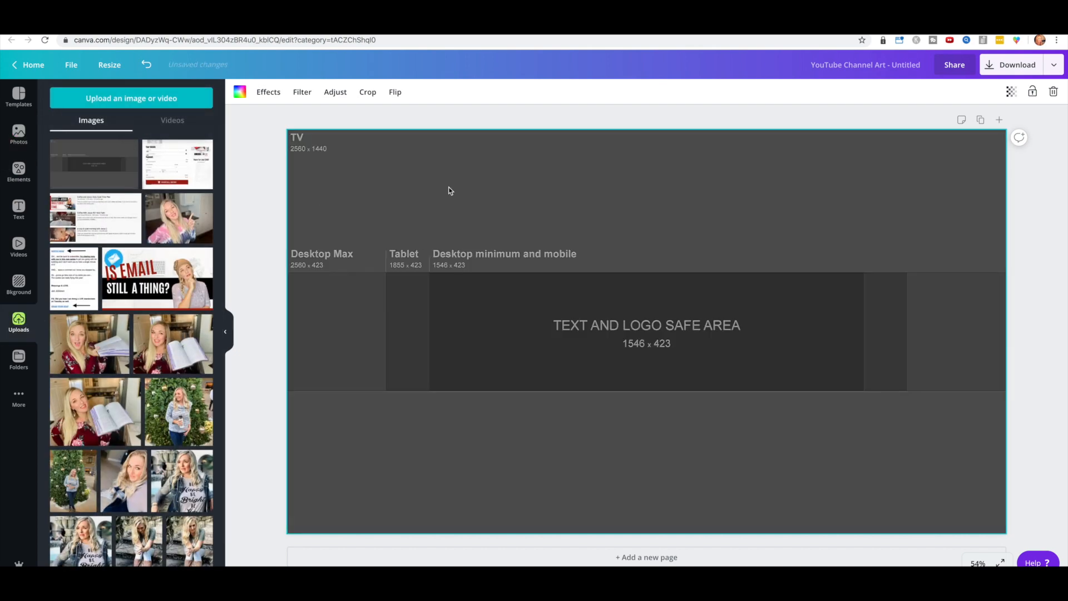
left_click(1011, 92)
left_click_drag(986, 117, 954, 127)
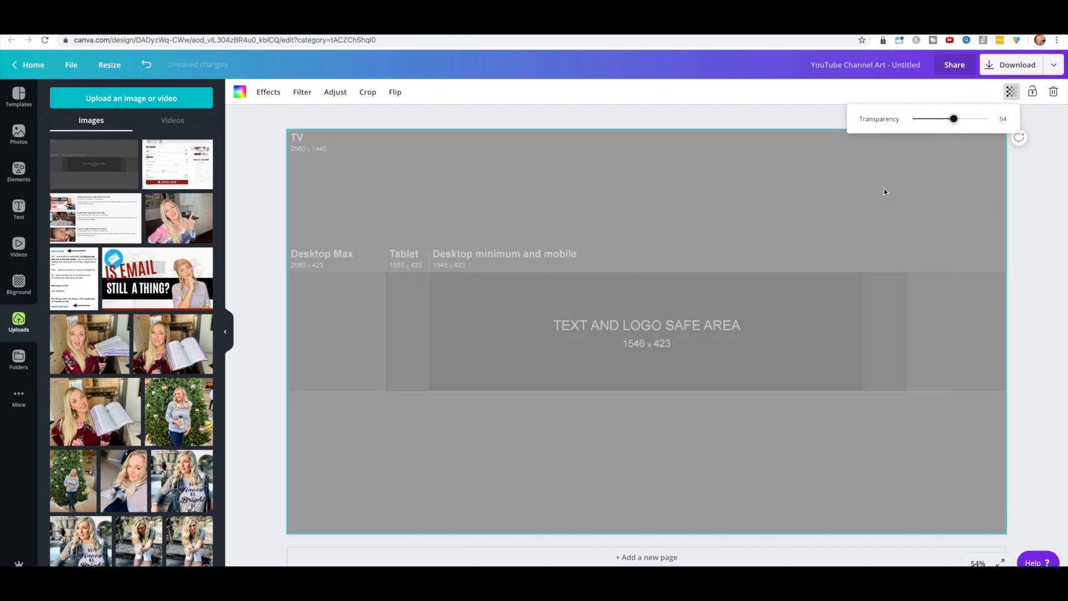
left_click(858, 186)
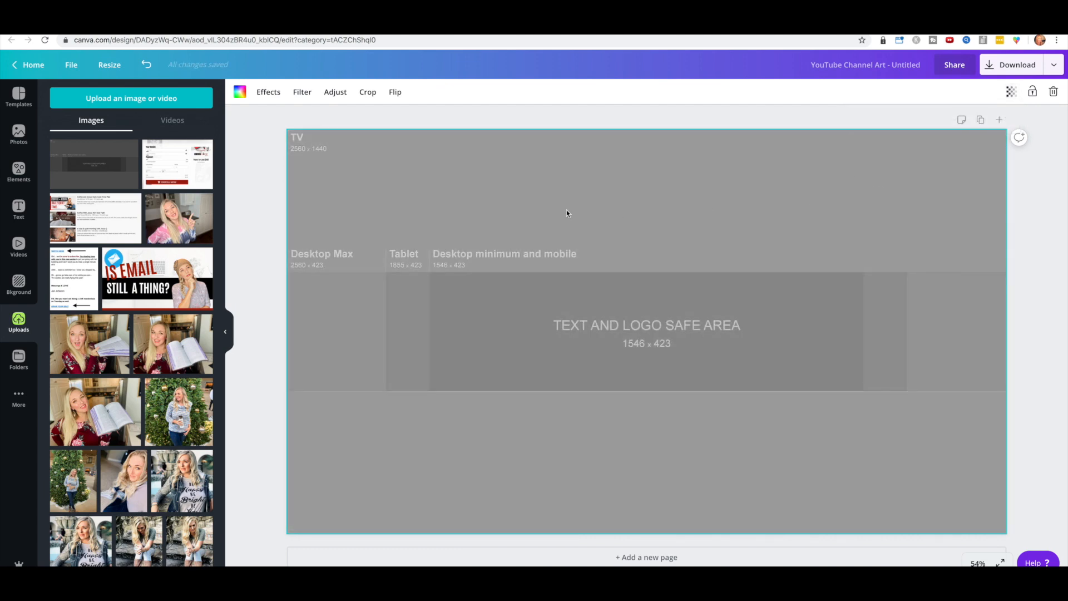
key("Delete")
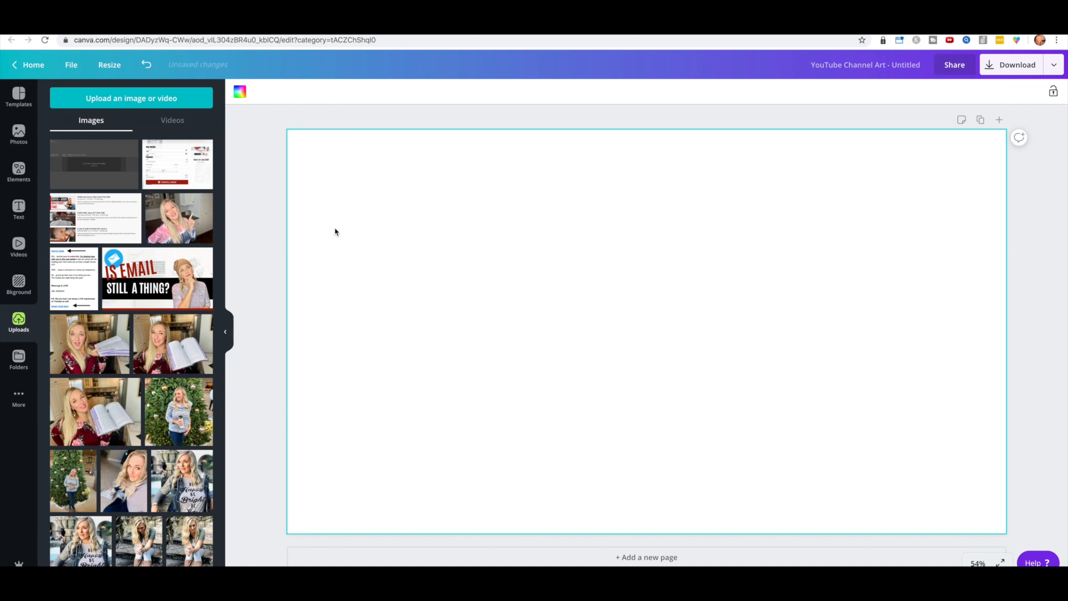
Step: Place the baking photo, enlarge the template over it to fill the page at 64 opacity
left_click(20, 135)
left_click_drag(92, 170, 299, 209)
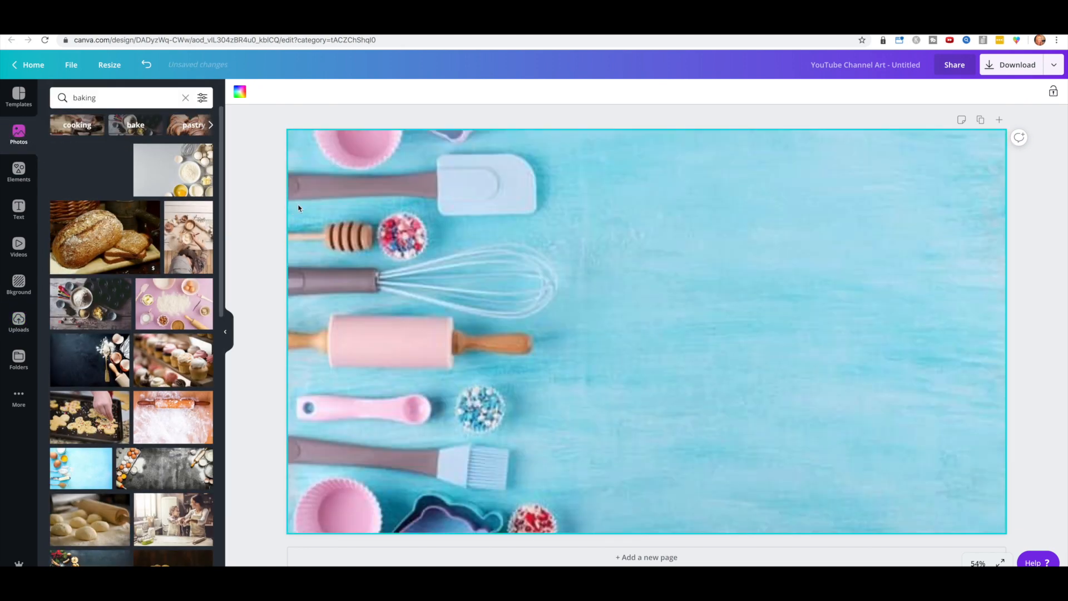
left_click(19, 321)
left_click_drag(179, 218, 351, 183)
left_click_drag(934, 494, 1012, 522)
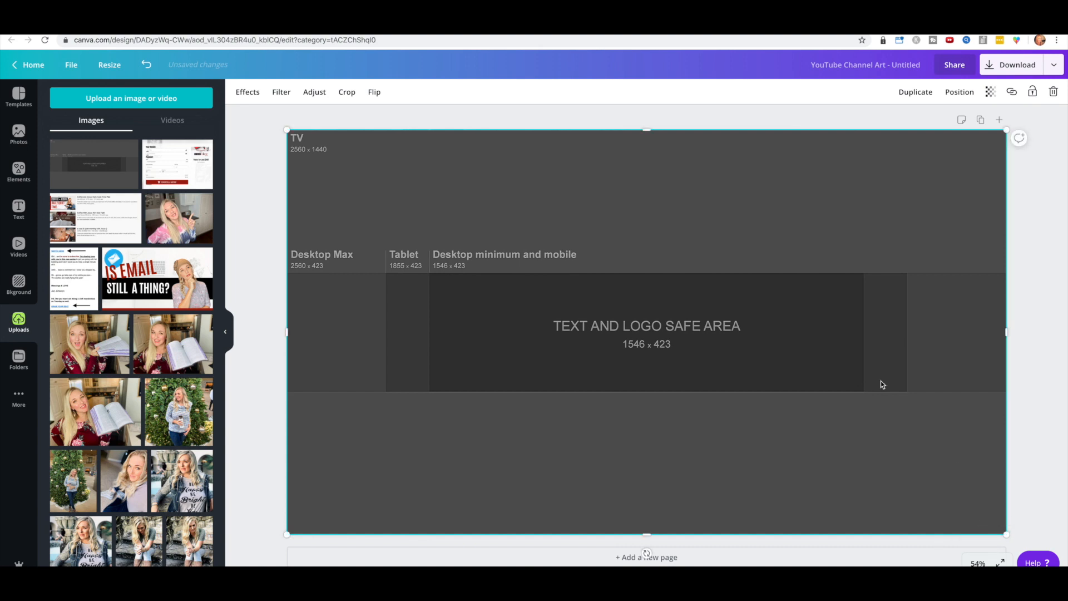
left_click(990, 92)
left_click(957, 92)
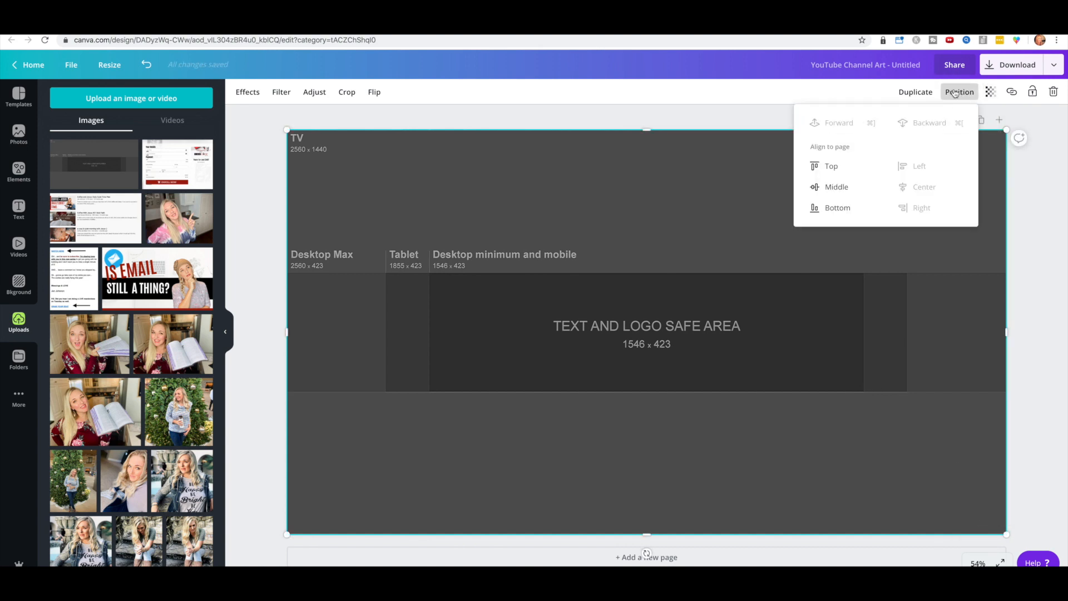
left_click(954, 92)
left_click(990, 92)
left_click_drag(966, 119, 941, 121)
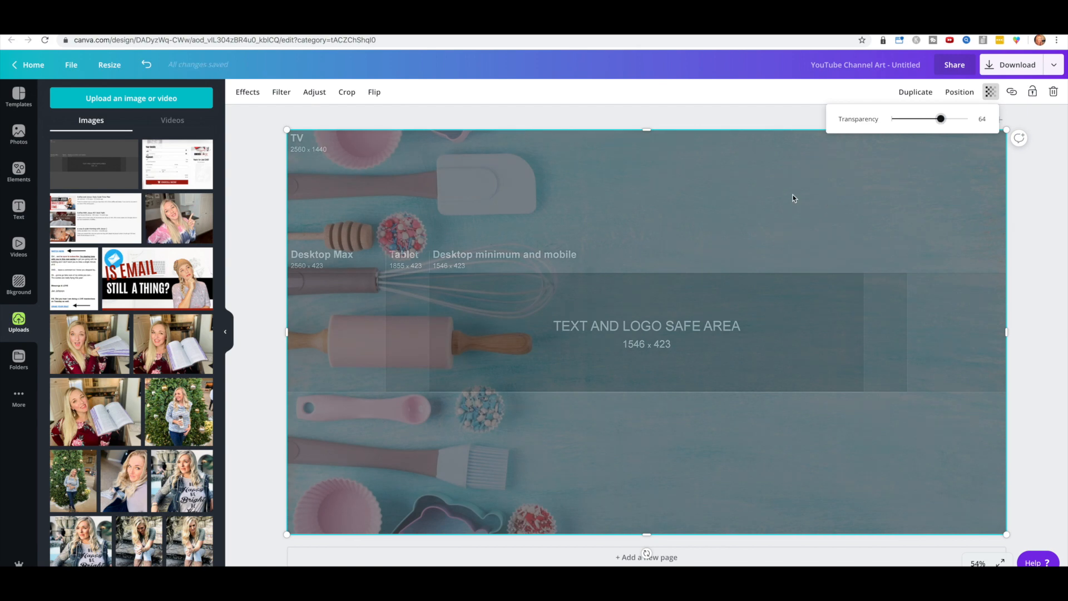
left_click(640, 192)
Step: Delete both the baking photo and template overlay, then place a fresh template filling the page
left_click_drag(648, 144, 648, 153)
left_click(645, 136)
key("Delete")
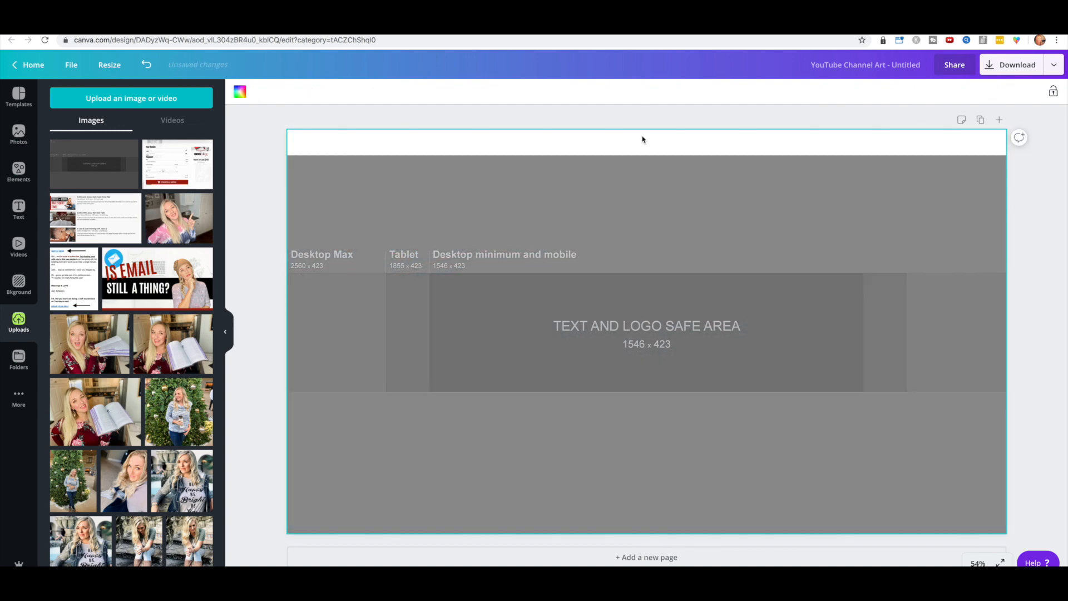
left_click(571, 198)
key("Delete")
left_click_drag(104, 167, 324, 227)
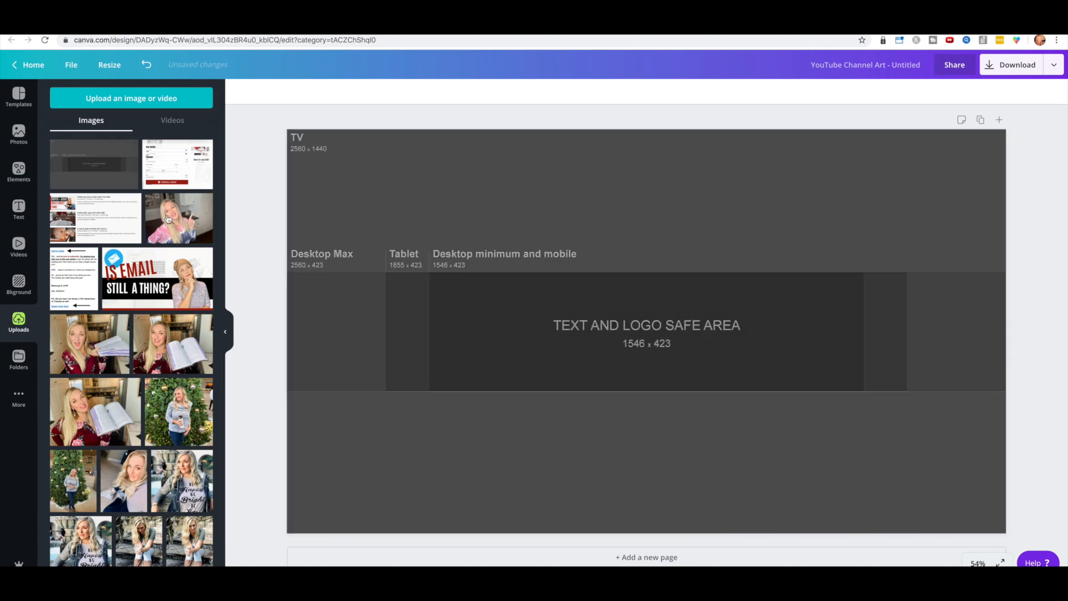
left_click(19, 133)
Step: Place the blue baking-tools photo, rotate it a quarter turn and resize it to the safe-area band
left_click_drag(133, 198, 409, 201)
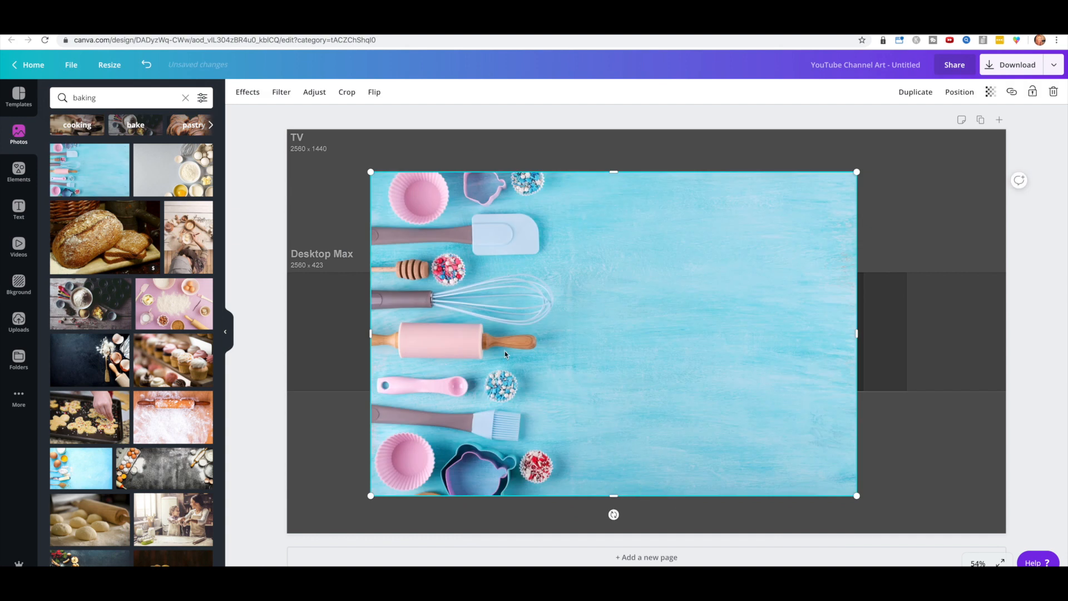
left_click_drag(864, 343, 578, 319)
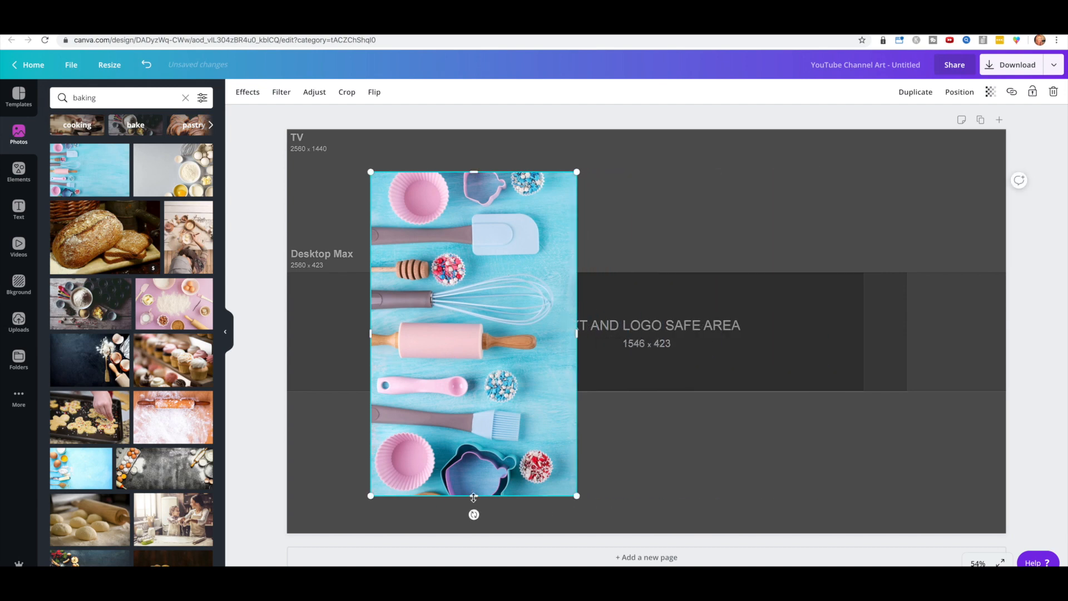
left_click_drag(473, 514, 640, 346)
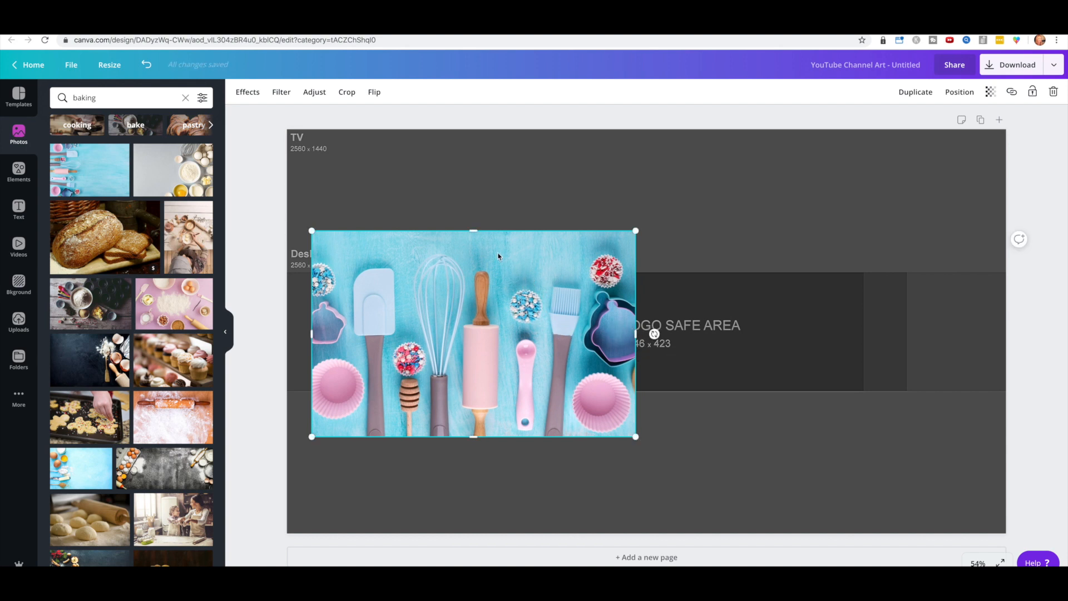
left_click_drag(470, 234, 611, 212)
left_click_drag(624, 304, 598, 323)
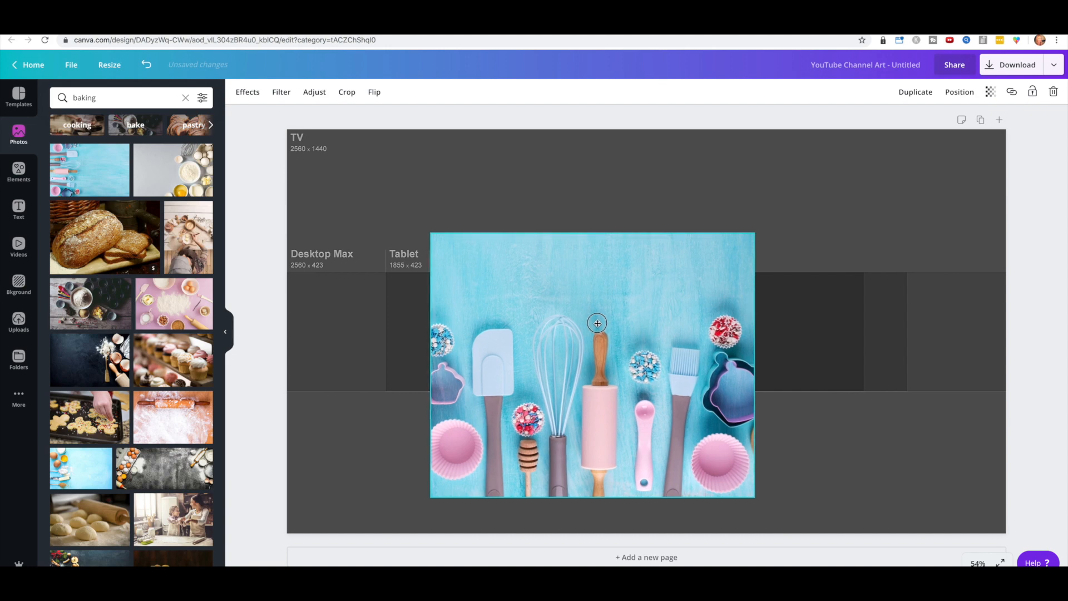
left_click_drag(770, 365, 864, 364)
left_click_drag(643, 496, 630, 389)
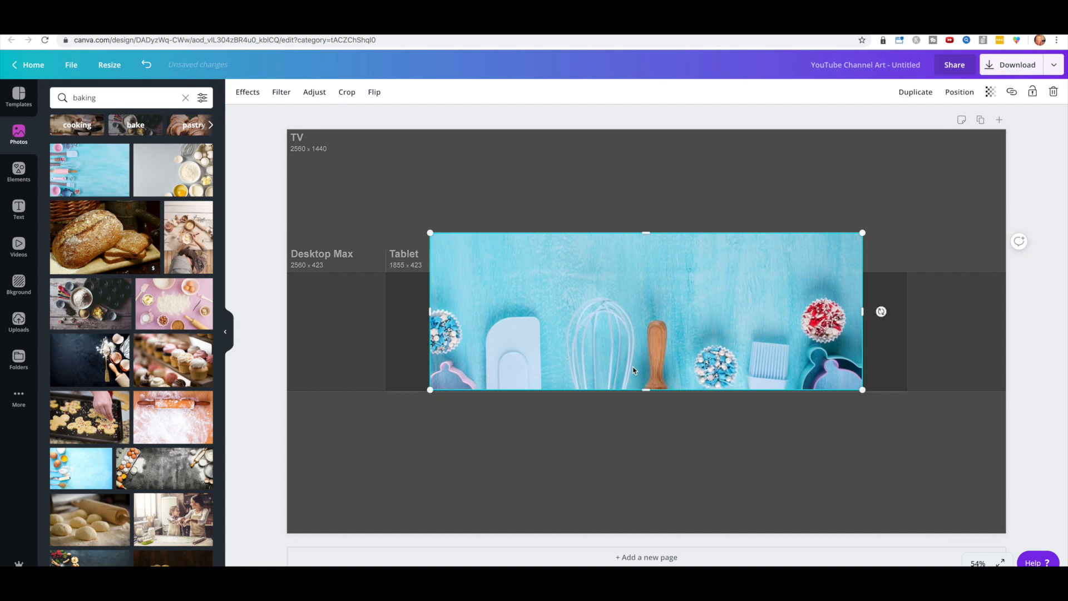
Step: Crop and reframe the photo so its top and bottom edges match the 1546 × 423 band
left_click(347, 92)
left_click_drag(641, 325, 636, 278)
left_click(253, 93)
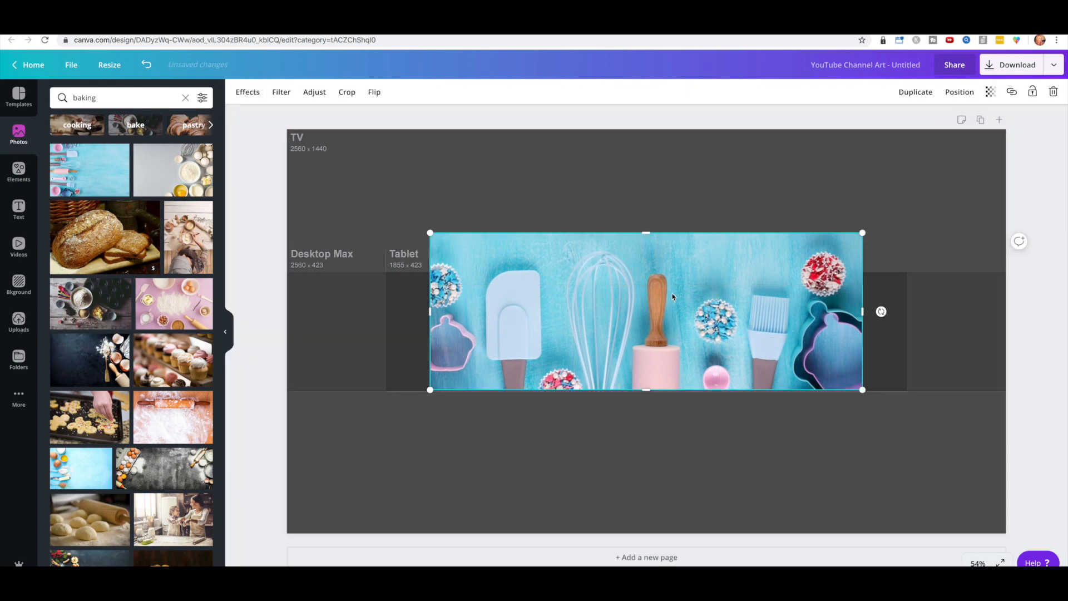
left_click_drag(644, 232, 654, 270)
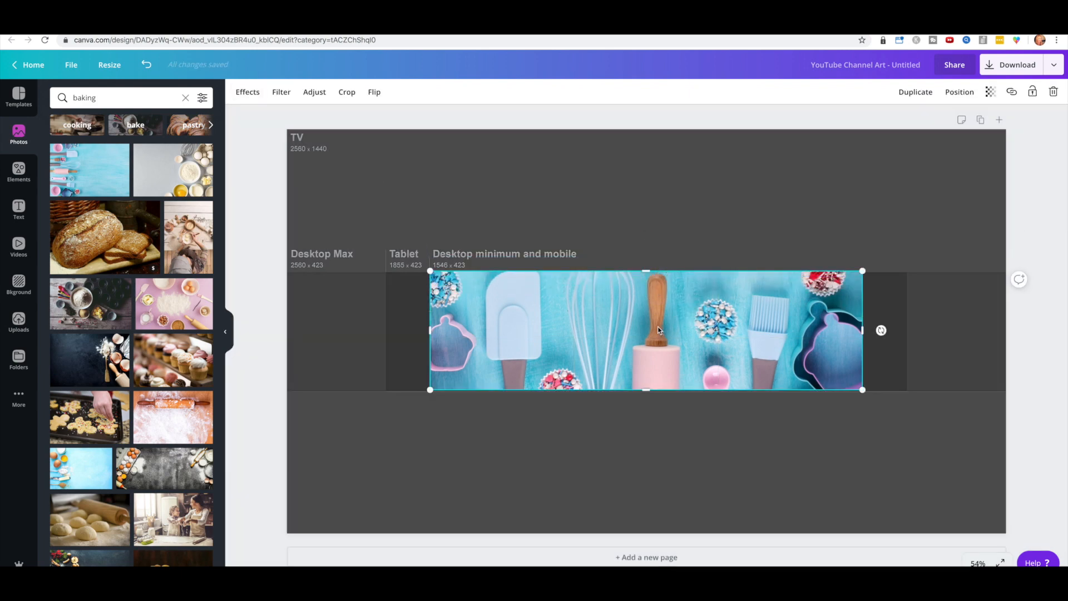
left_click_drag(647, 391, 637, 392)
left_click(990, 92)
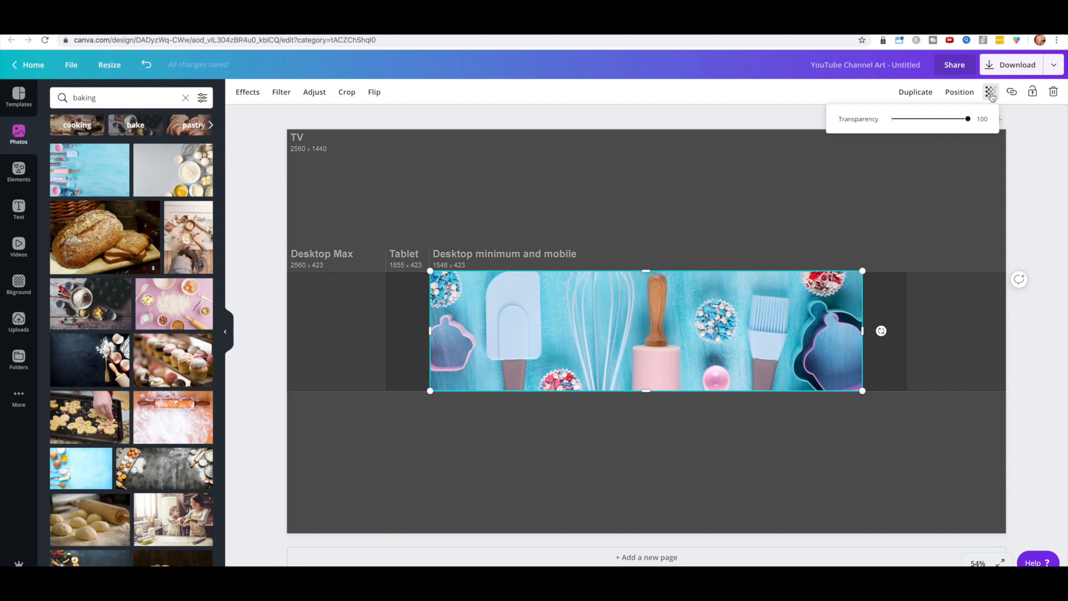
Step: Fade the baking photo to 15 opacity and position the strip beside the safe area
left_click_drag(966, 118, 902, 123)
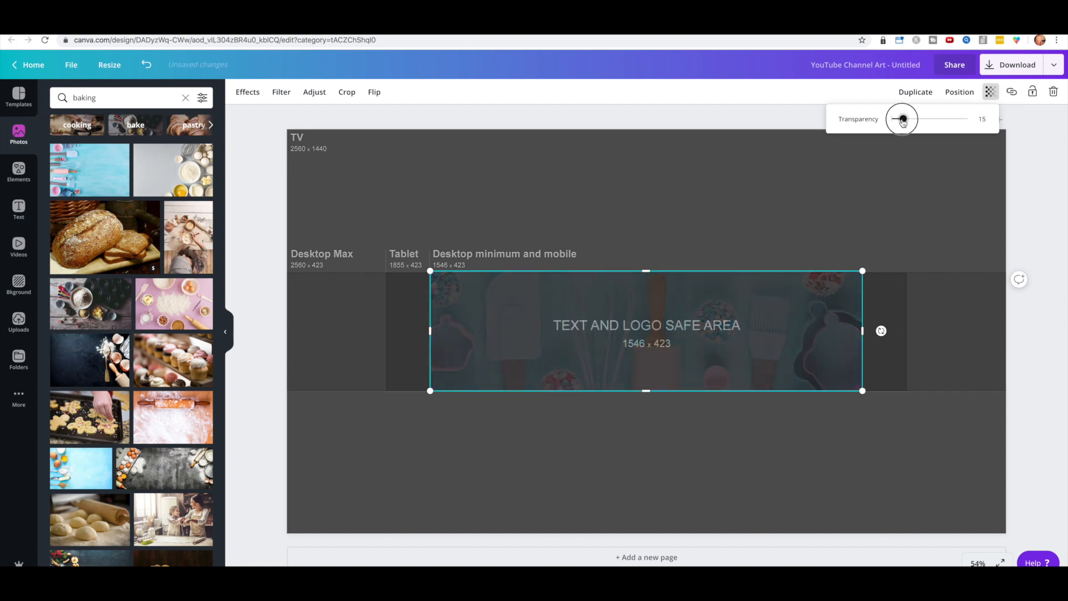
left_click_drag(903, 122, 902, 122)
left_click_drag(797, 319, 447, 323)
left_click_drag(420, 321, 432, 322)
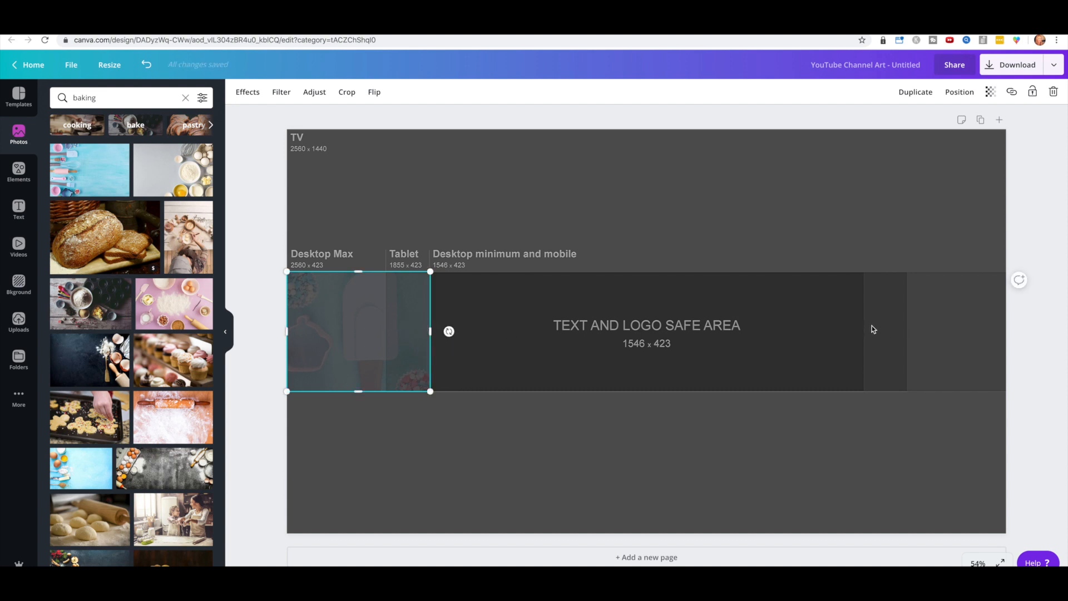
left_click_drag(418, 305, 817, 329)
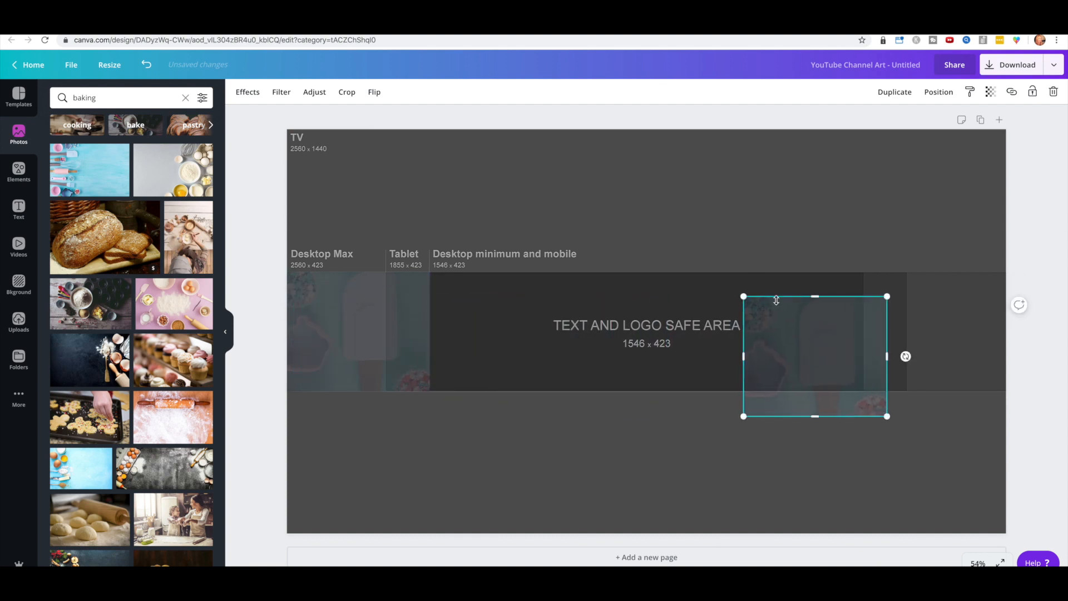
Step: Crop the rolling-pin photo and move it to the banner's right edge
left_click(347, 93)
left_click_drag(824, 349, 706, 350)
left_click(252, 92)
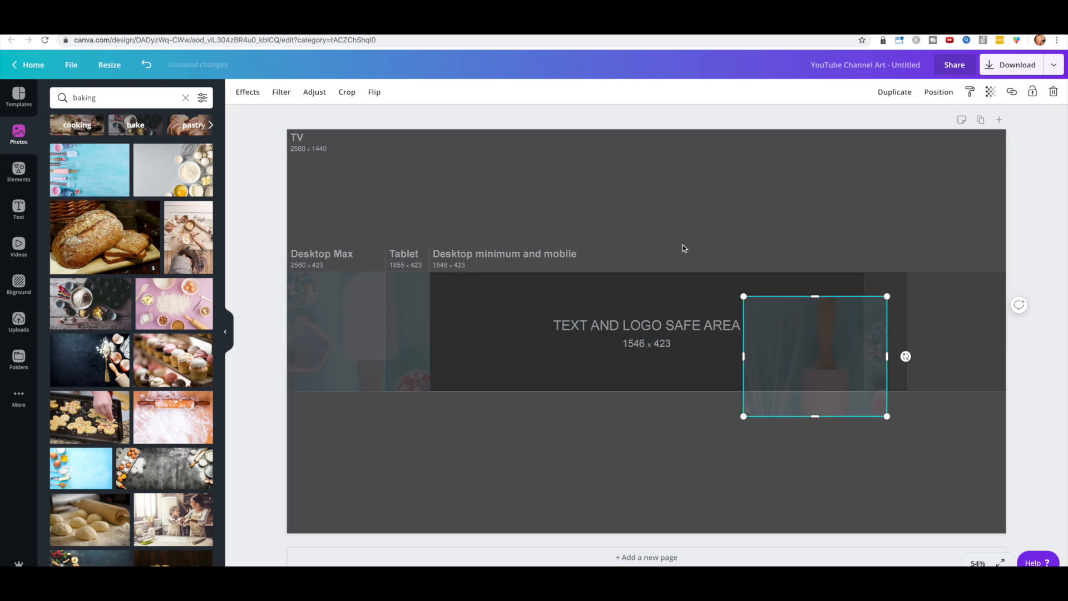
left_click_drag(824, 358, 947, 334)
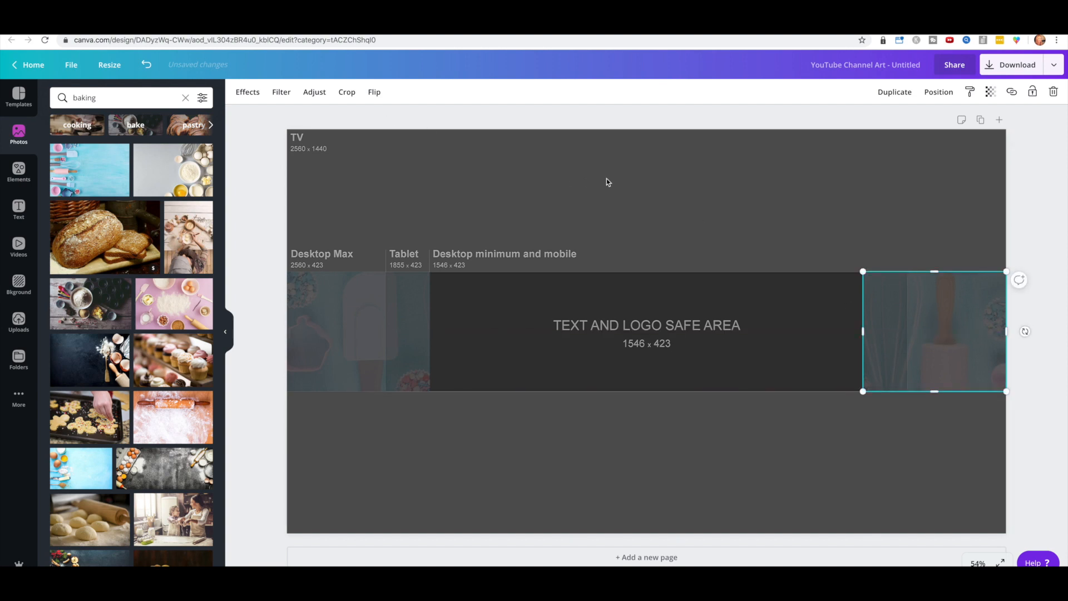
Step: Set the side photos' transparency to 100 so they are fully opaque
left_click(990, 92)
left_click(982, 124)
left_click(362, 300)
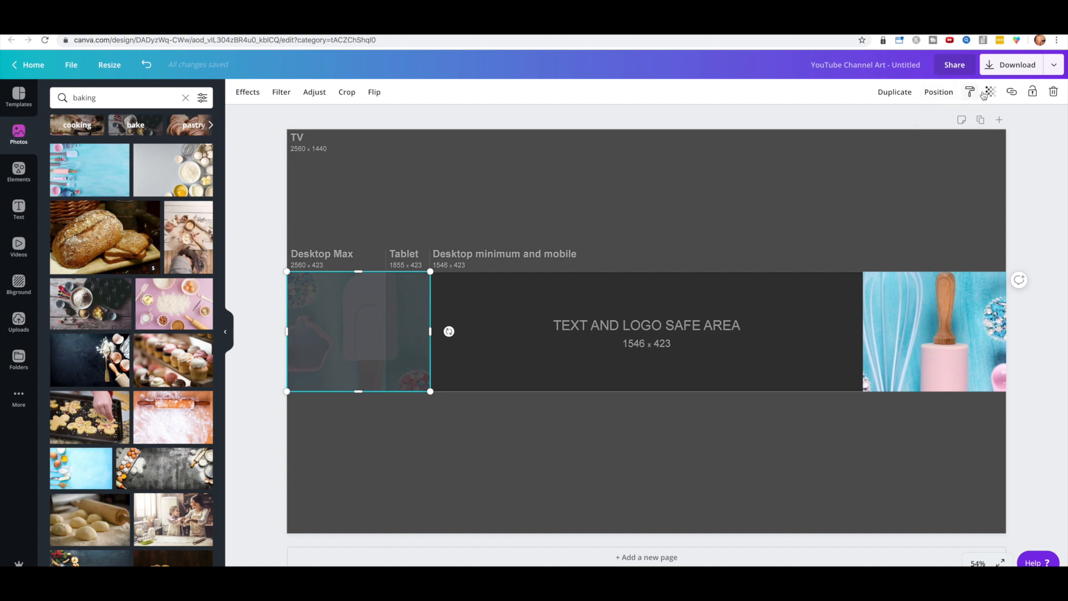
left_click(988, 92)
left_click_drag(901, 118, 968, 119)
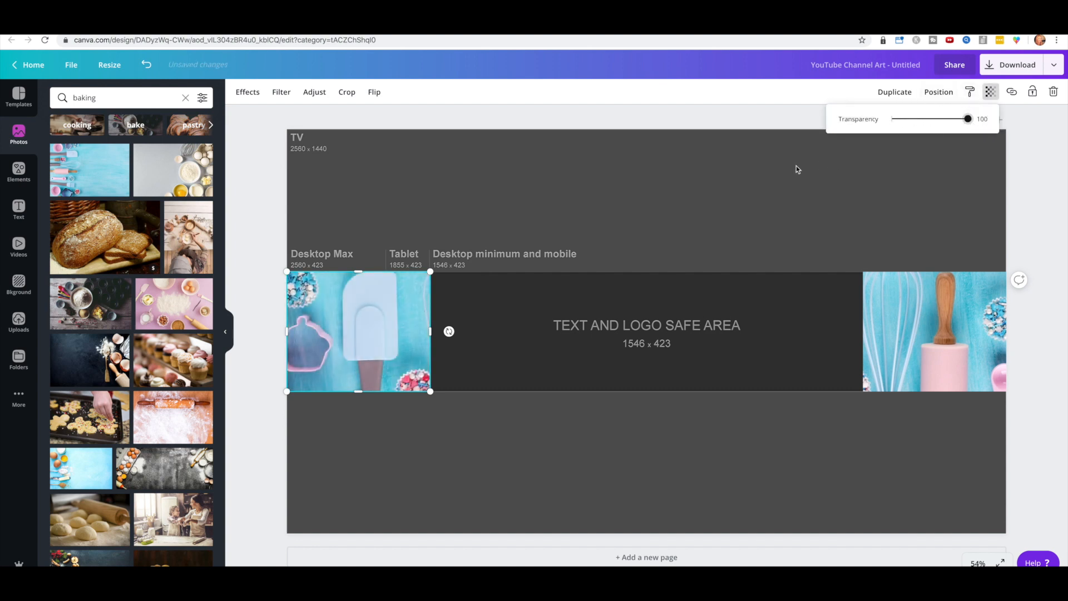
left_click(796, 170)
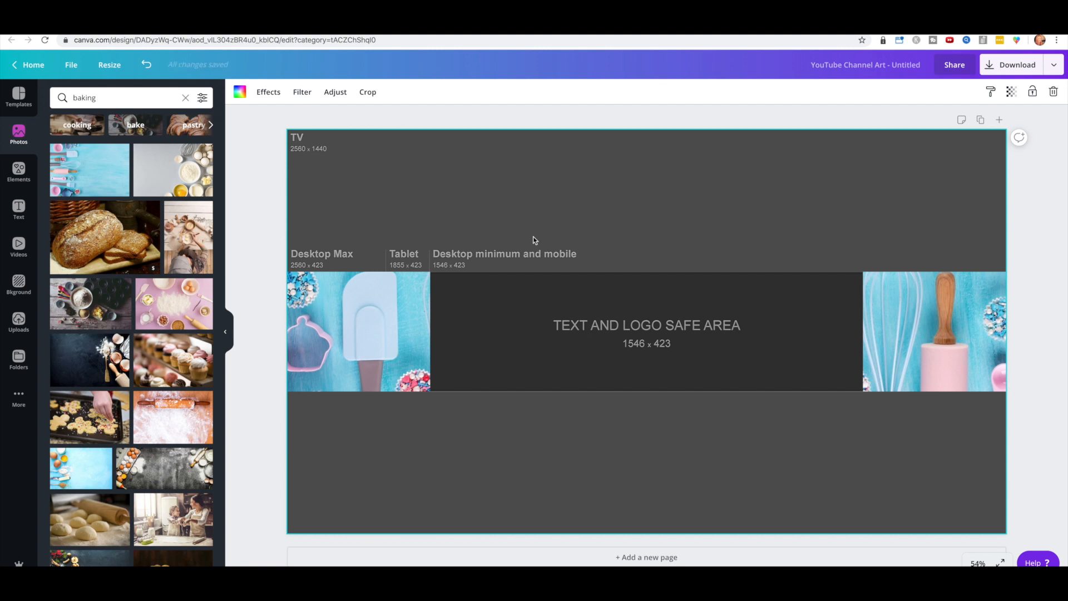
left_click(419, 294)
Step: Nudge the left strip's top edge and rerun the 'baking' stock photo search
left_click_drag(361, 271, 362, 272)
left_click(543, 304)
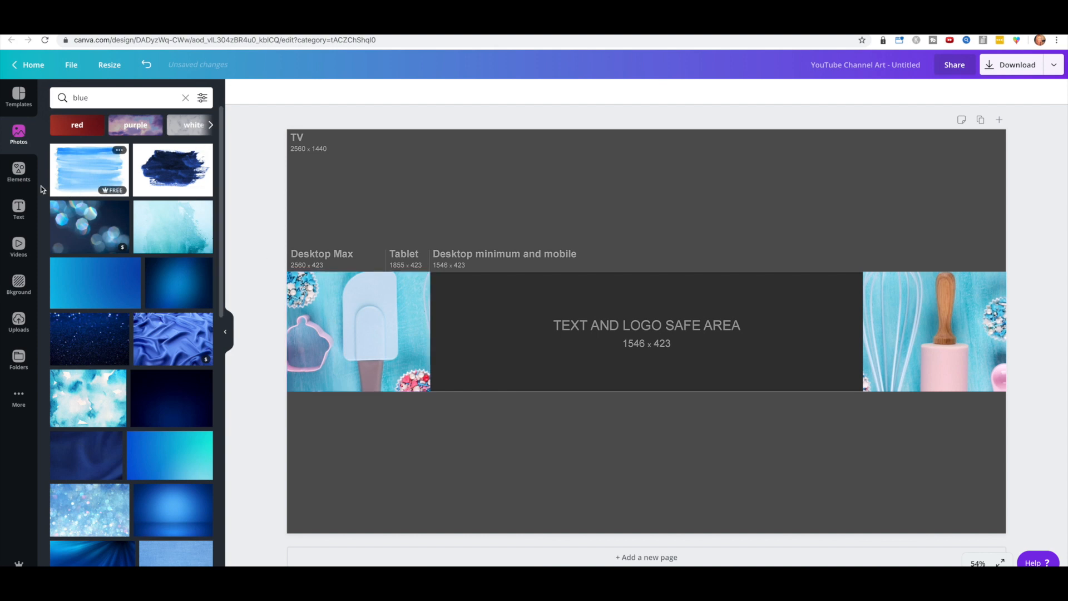
left_click(101, 97)
double_click(100, 98)
type("baking")
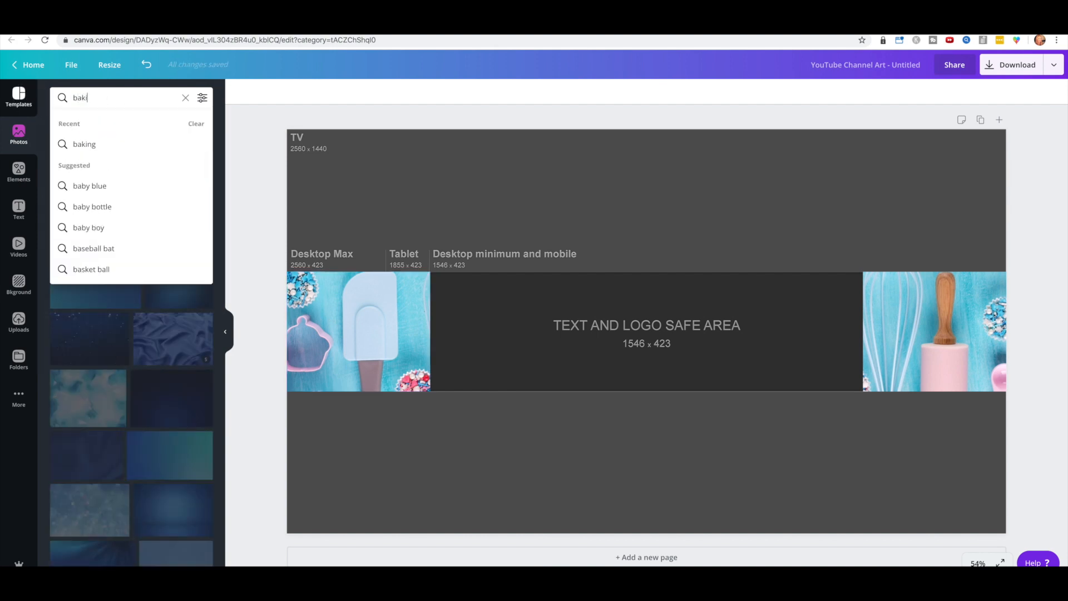
key("Return")
Step: Place the blue wood-texture photo, rotate it and resize it to fill the centre strip
left_click_drag(106, 169, 470, 179)
left_click_drag(434, 309, 661, 298)
left_click_drag(787, 490, 844, 312)
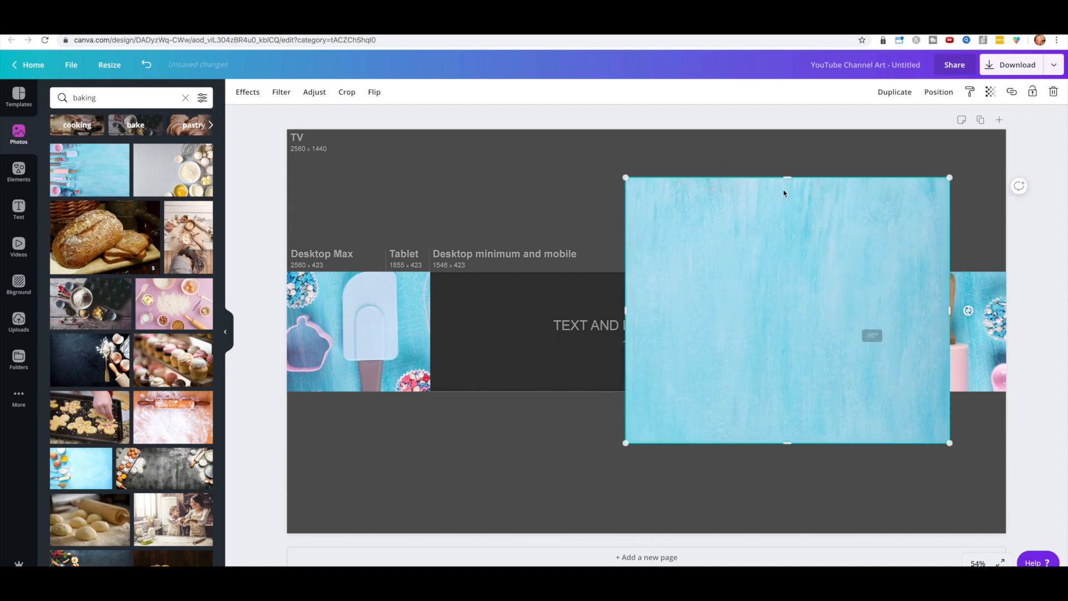
left_click_drag(794, 197, 579, 309)
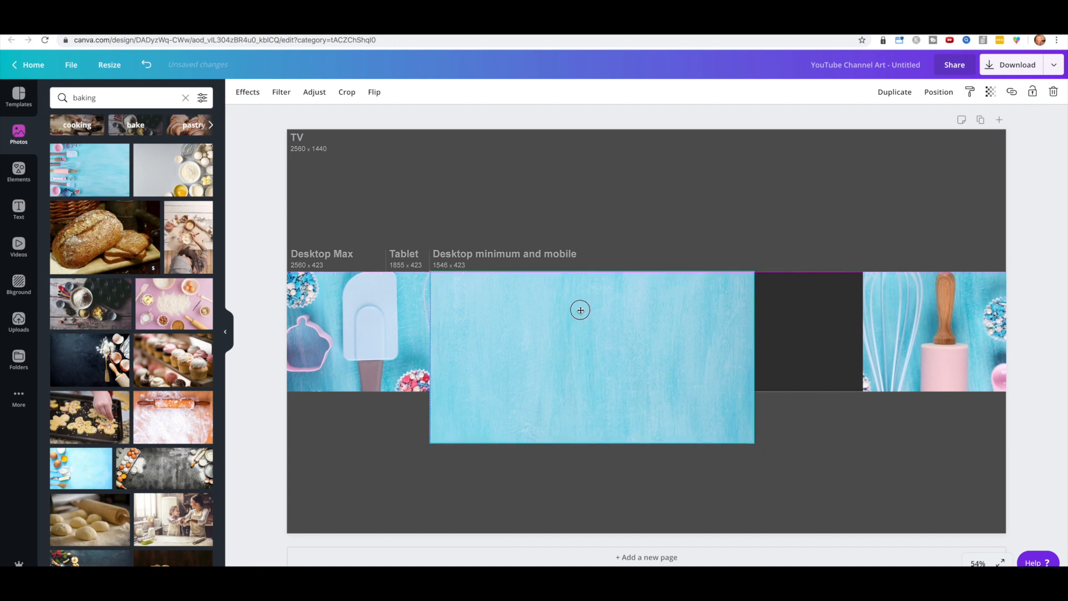
left_click_drag(755, 354, 865, 347)
left_click_drag(645, 443, 640, 391)
left_click_drag(643, 273, 656, 273)
left_click(697, 222)
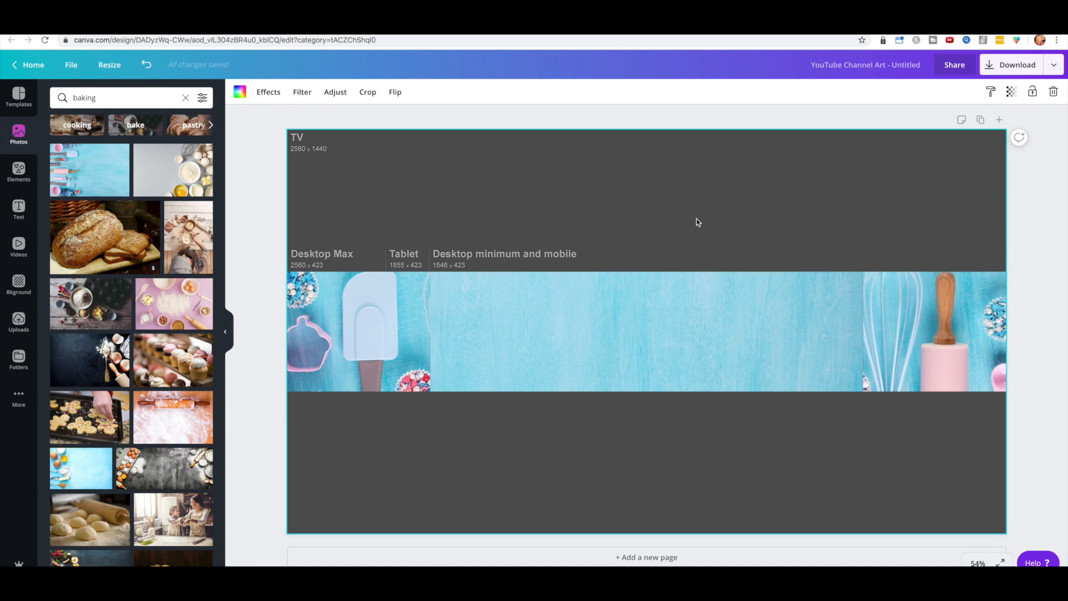
Step: Check the whisk and spatula side photos by selecting each in turn
left_click(860, 333)
left_click(805, 454)
left_click(413, 341)
left_click(474, 432)
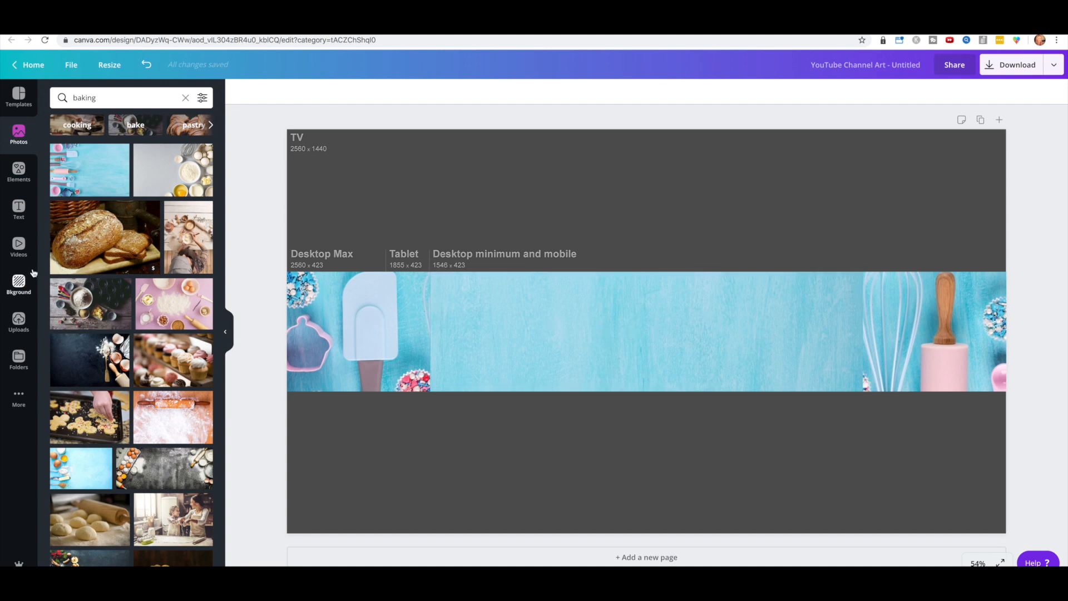
left_click(19, 209)
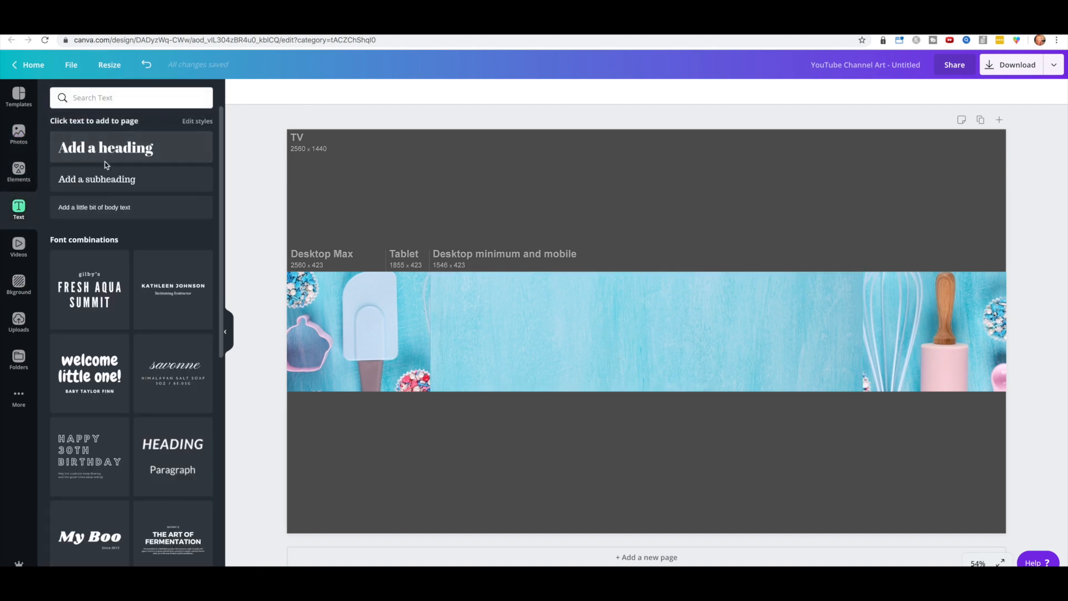
Step: Add a heading containing the channel owner's name and nudge it slightly upward
left_click(107, 149)
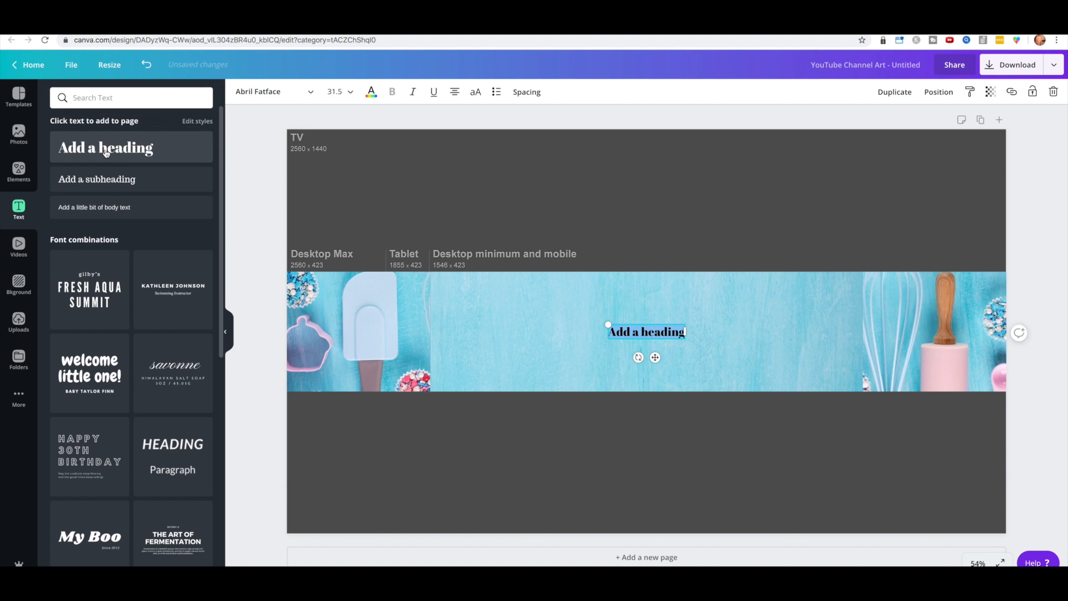
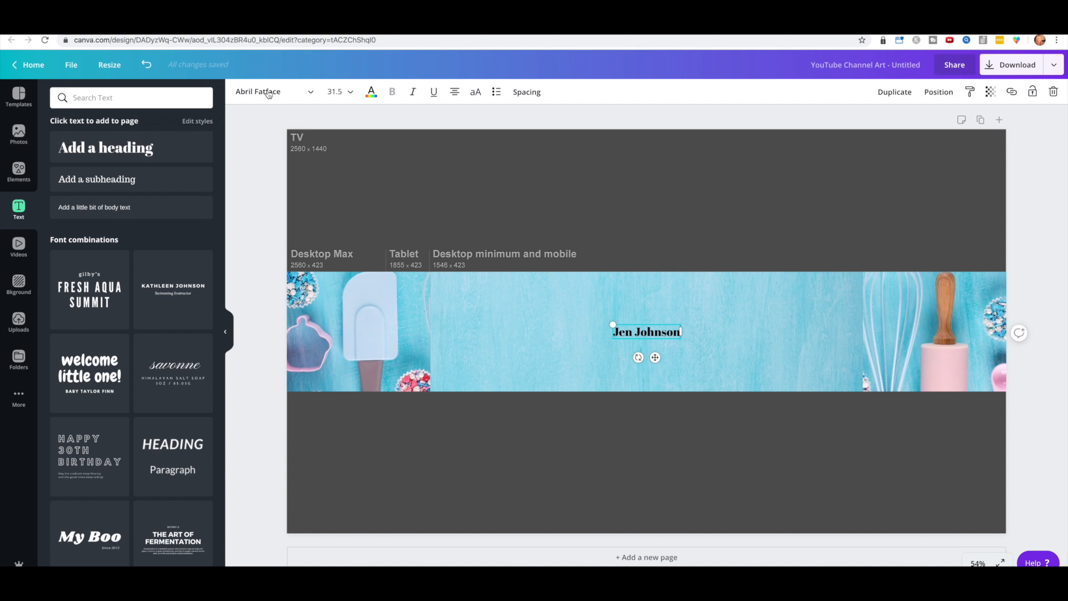
left_click(267, 92)
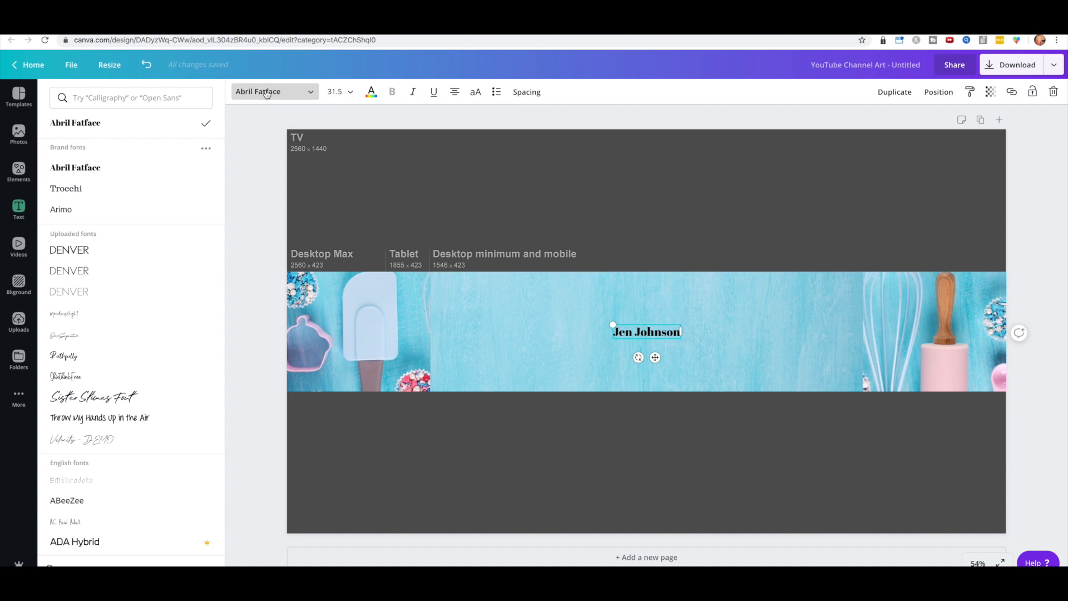
left_click(371, 92)
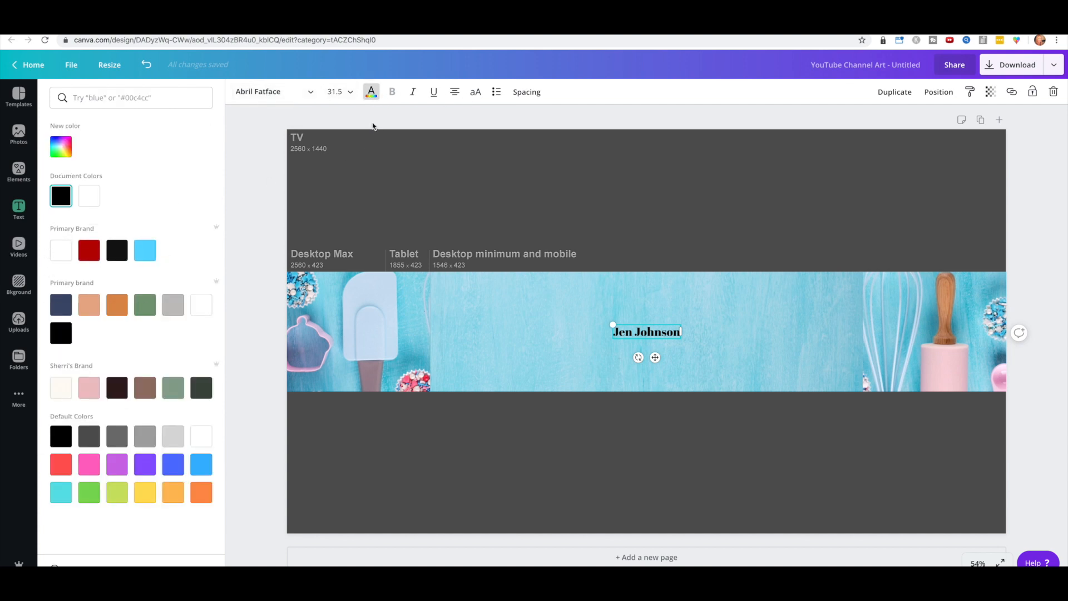
left_click(681, 330)
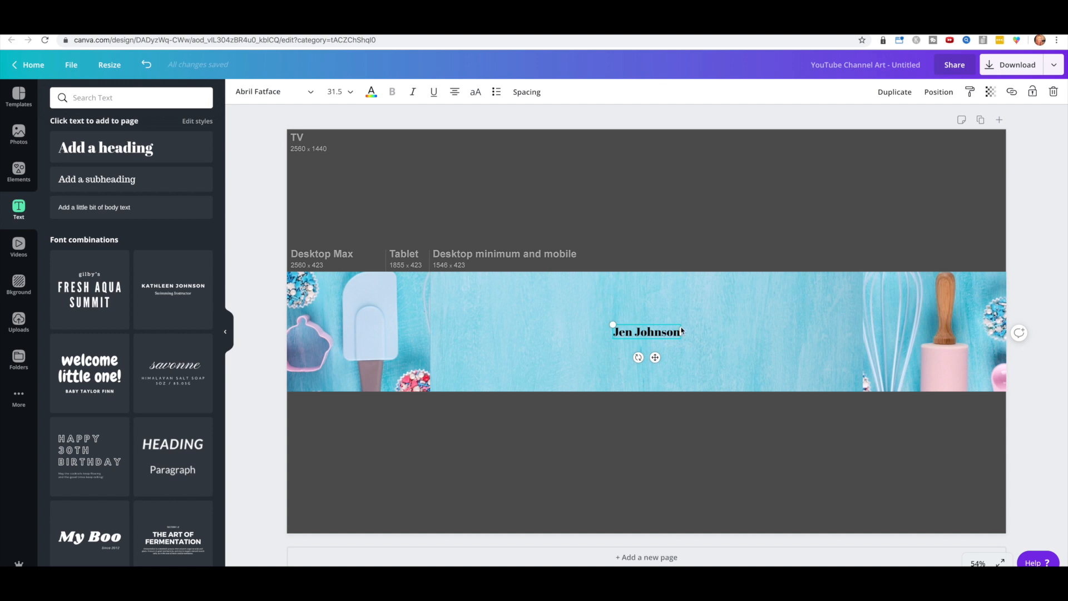
left_click_drag(647, 327, 648, 307)
left_click(653, 313)
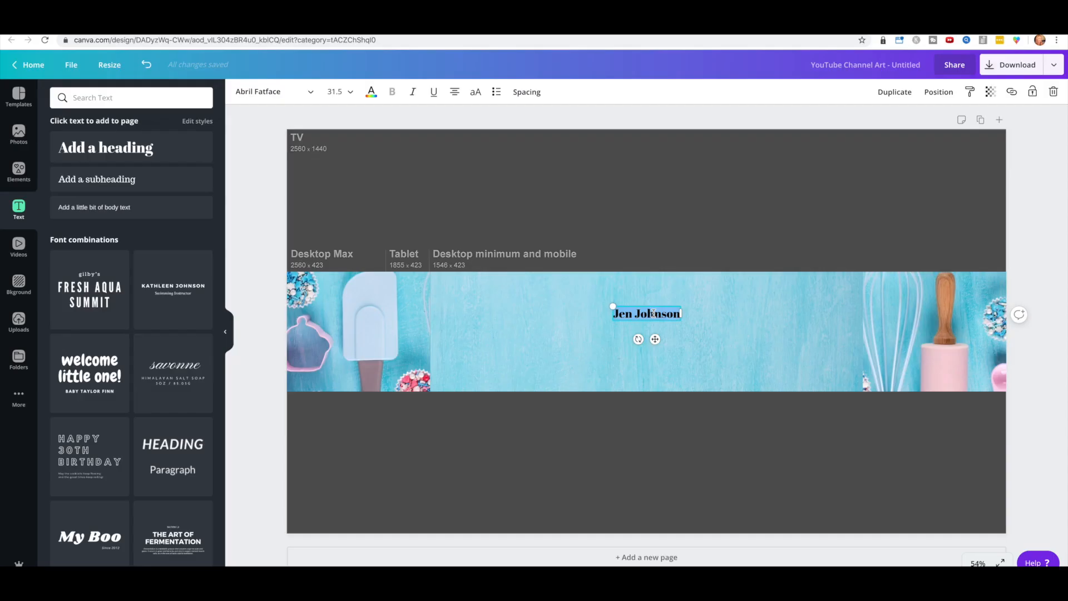
Step: Change the name to Sister Slimes Font, enlarge it to size 69.4 and centre it on the blue band
left_click(270, 92)
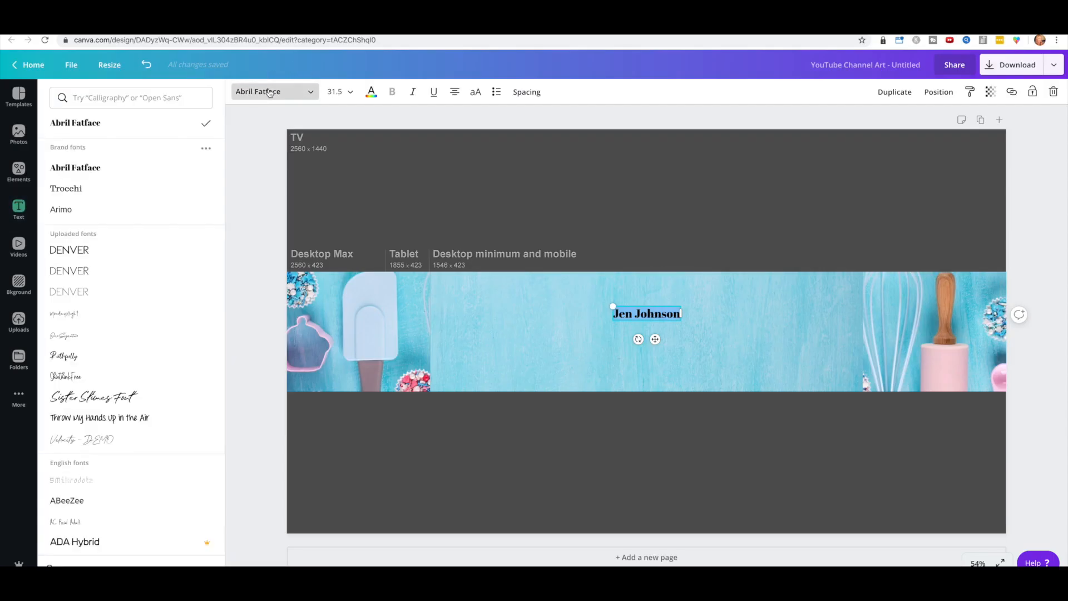
left_click(159, 396)
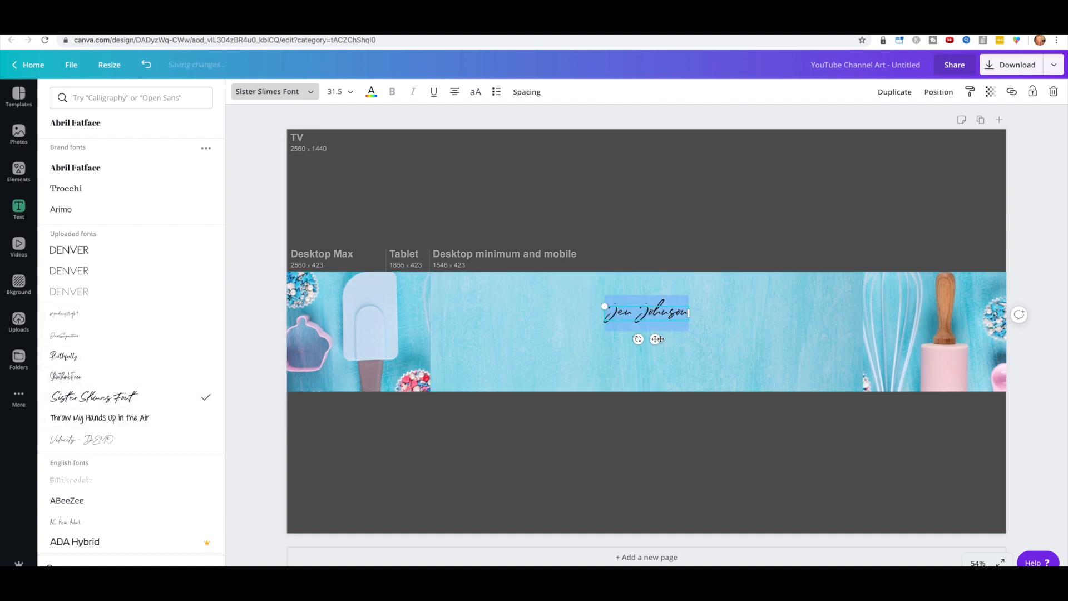
left_click_drag(603, 306, 501, 298)
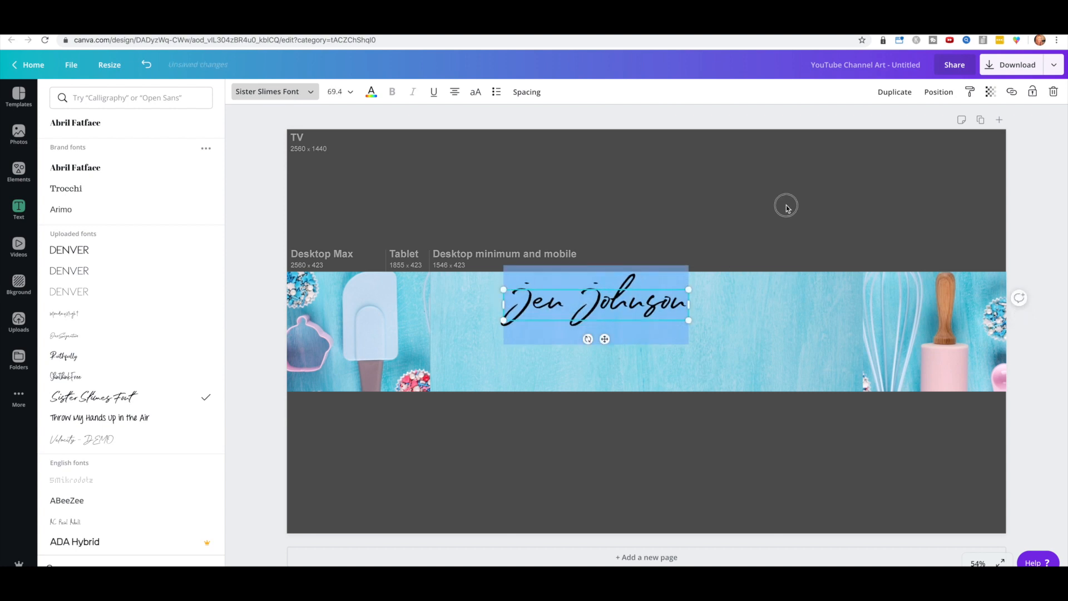
left_click(784, 205)
left_click_drag(619, 305, 669, 310)
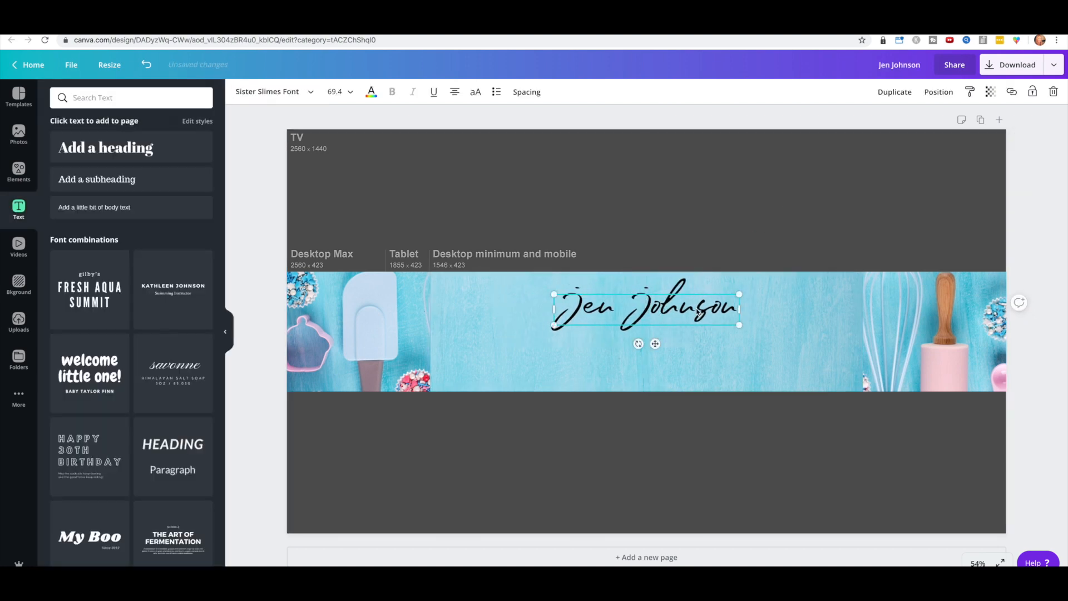
left_click(715, 217)
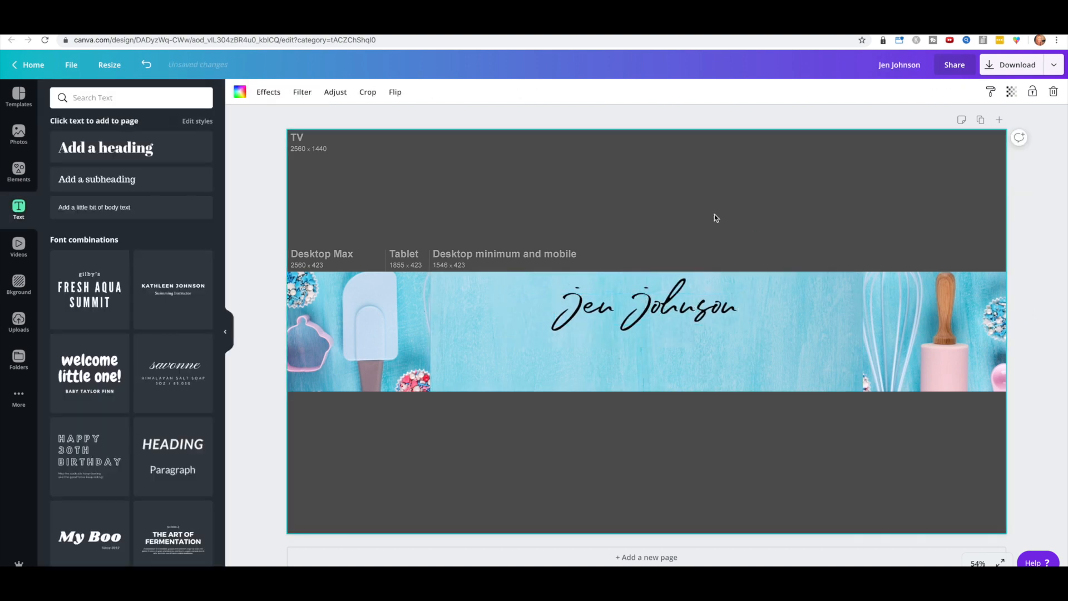
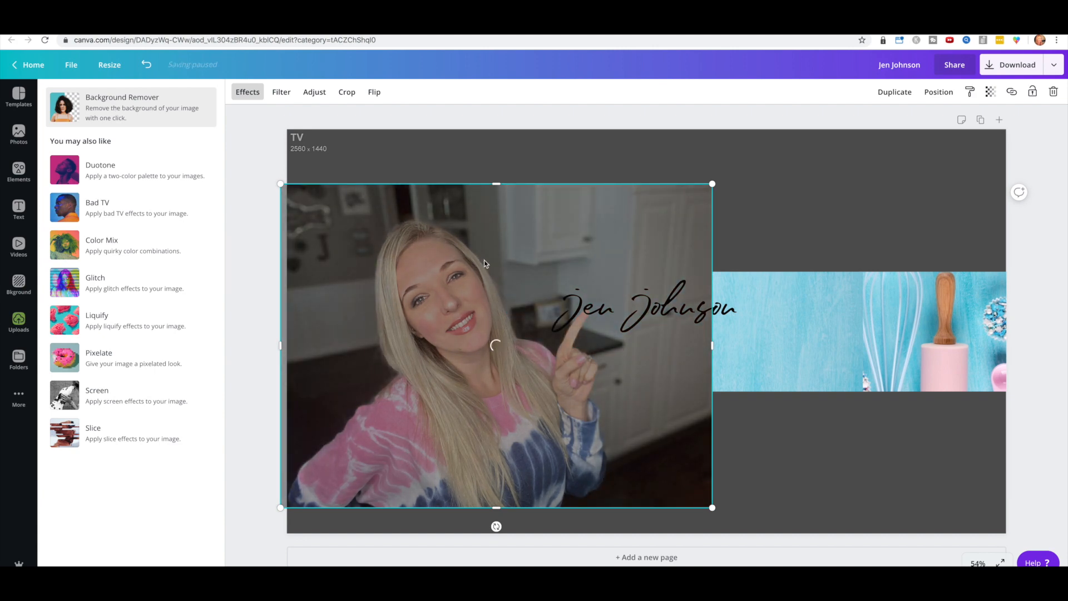
Step: Shrink the woman's photo, flip it horizontally and place it at the banner's right side
left_click_drag(283, 507, 529, 338)
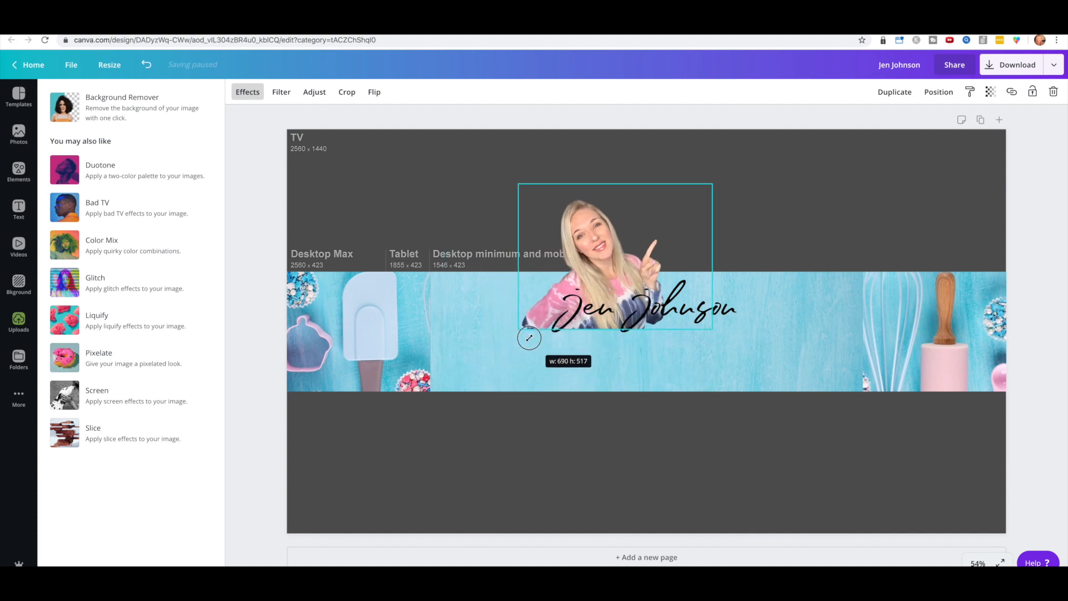
left_click_drag(607, 244, 512, 307)
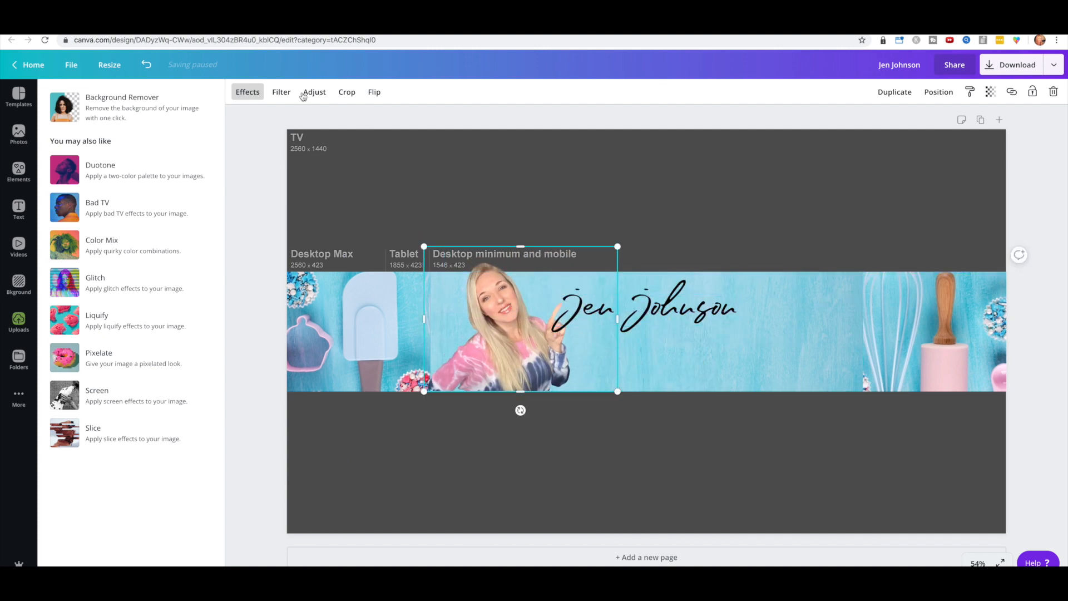
left_click(374, 93)
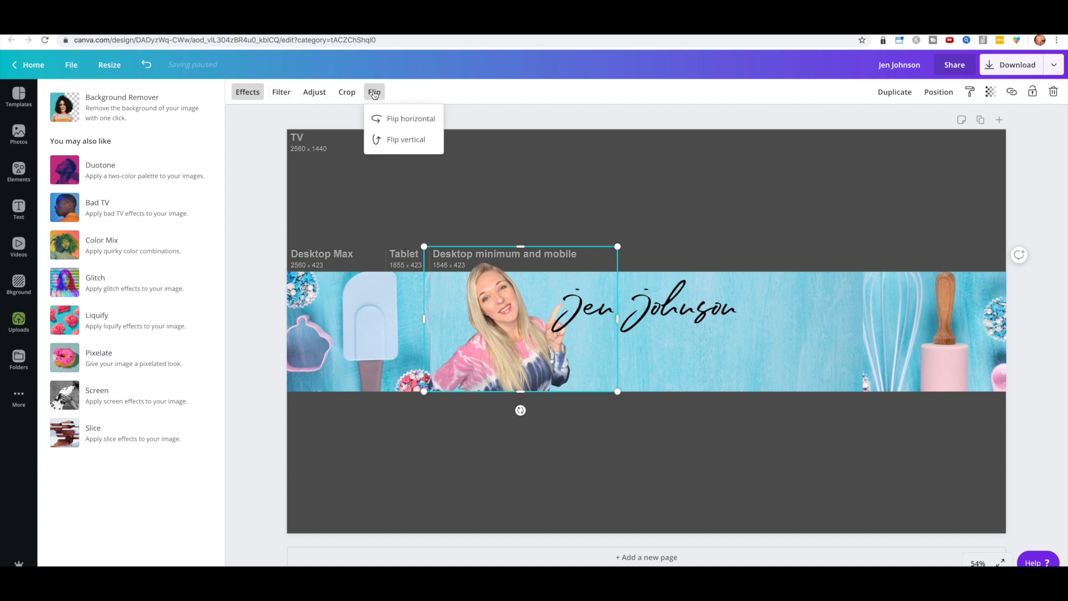
left_click(397, 119)
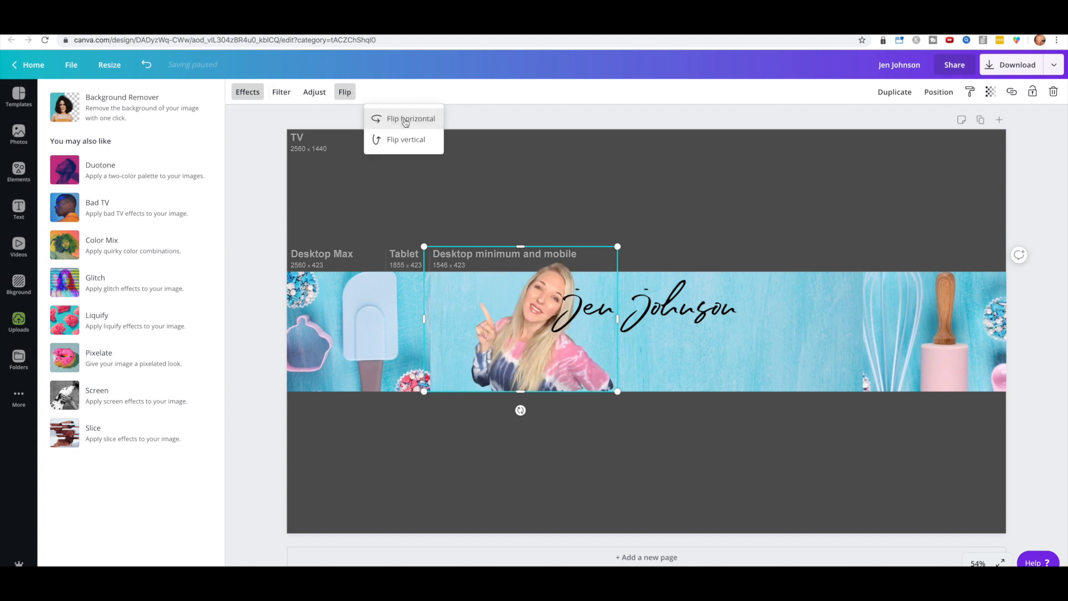
left_click(611, 157)
left_click_drag(527, 368, 772, 368)
left_click_drag(863, 246, 851, 253)
left_click_drag(668, 252, 695, 269)
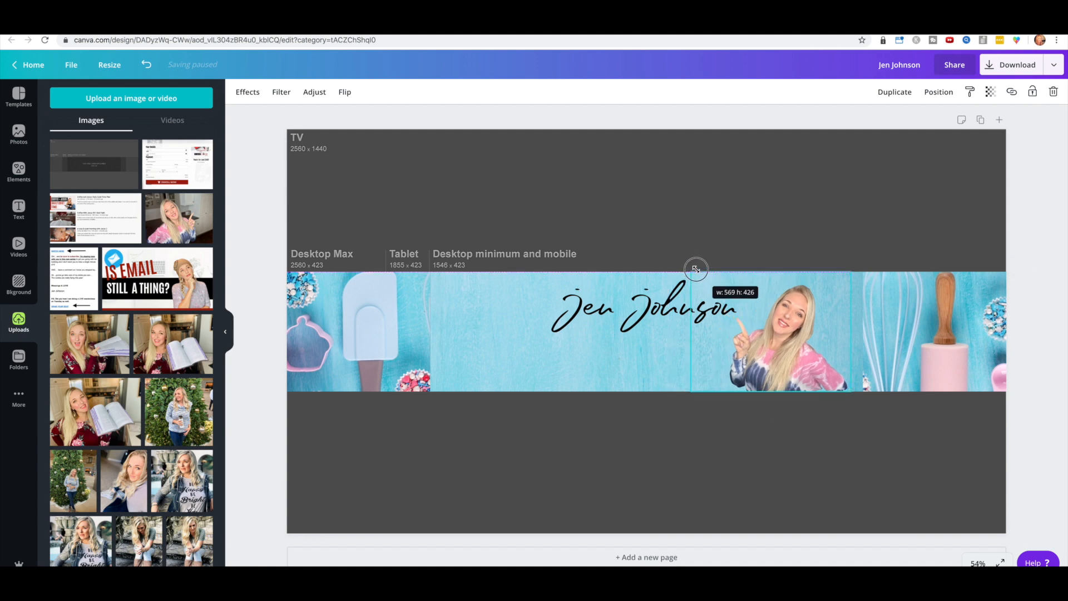
left_click(726, 233)
left_click_drag(789, 353, 797, 352)
left_click(675, 244)
Step: Reduce the script name title to size 36, adjust its size and recentre it on the banner
left_click(639, 317)
left_click(340, 94)
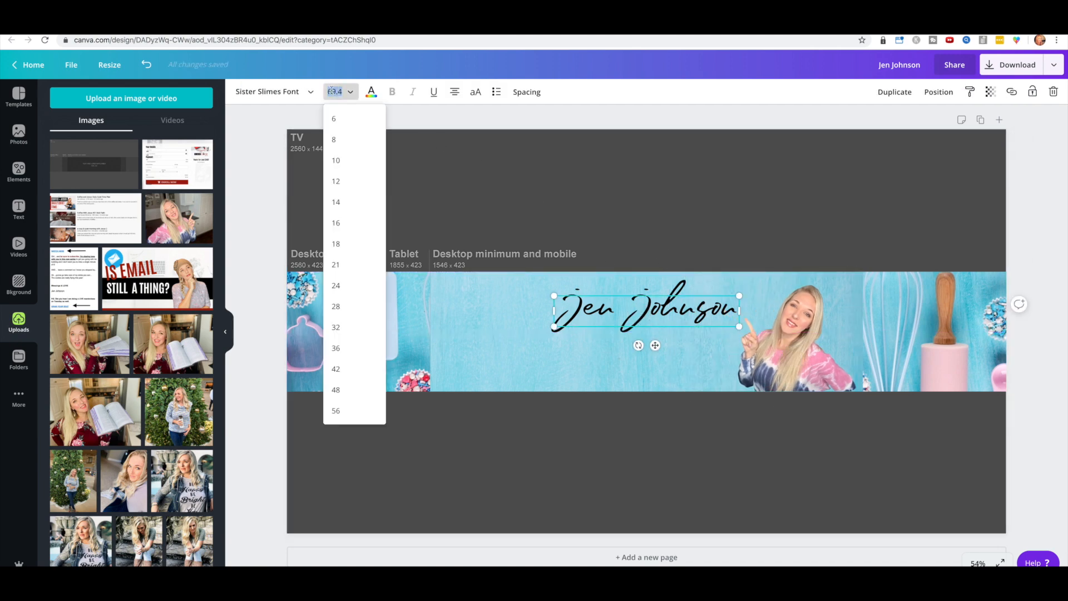
left_click(337, 348)
left_click_drag(596, 294, 558, 287)
left_click(667, 218)
left_click_drag(639, 299, 653, 301)
left_click(686, 226)
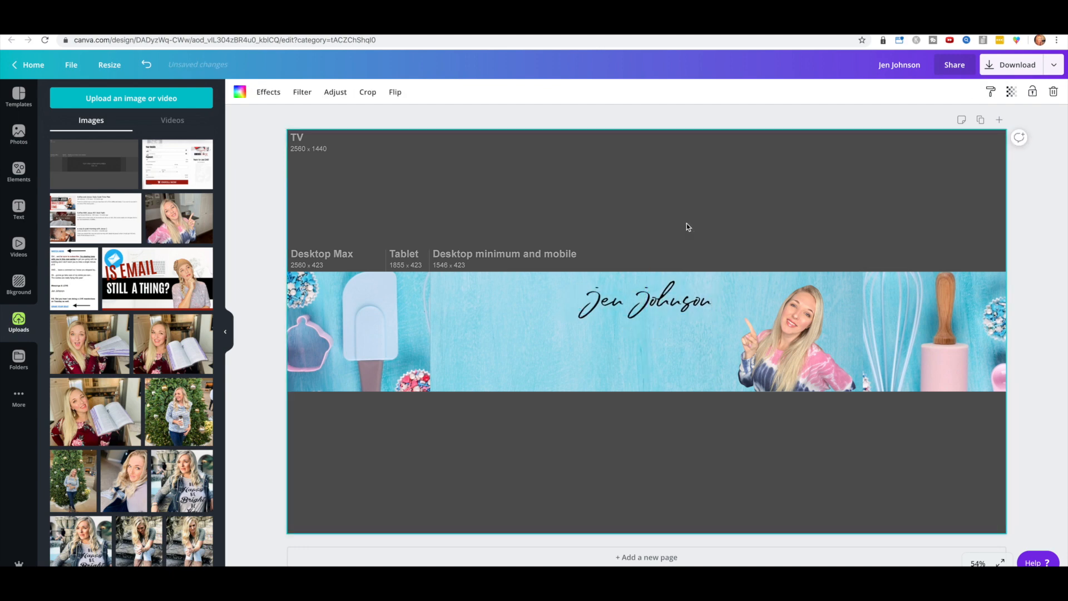
Step: Add a 'World Class Baking Instructor' text box in Arimo, enlarged and placed under the name
key("t")
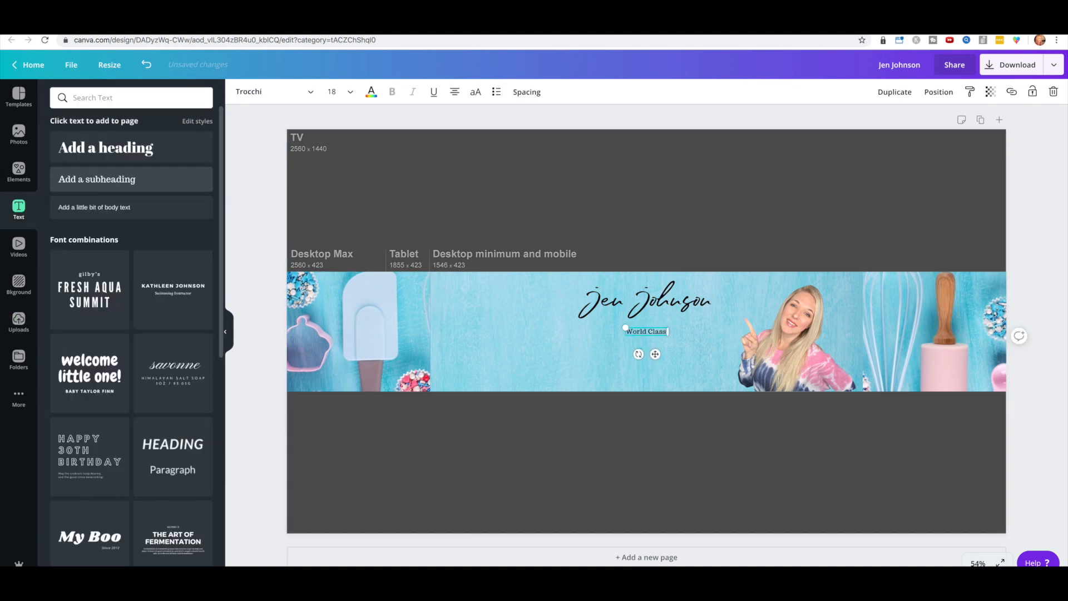
type("World Class Baking Instructor")
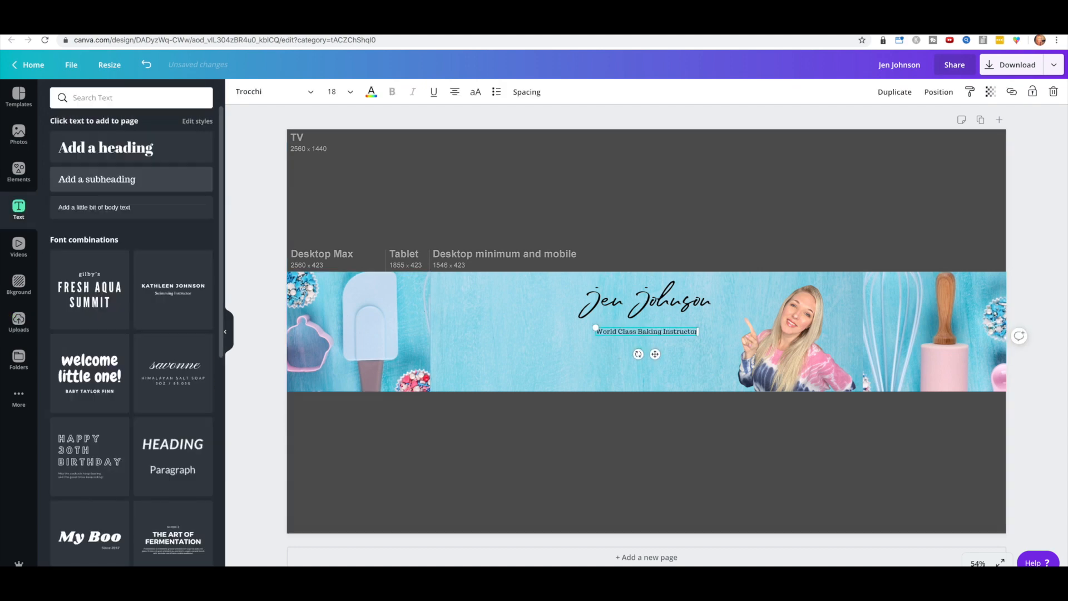
left_click(249, 98)
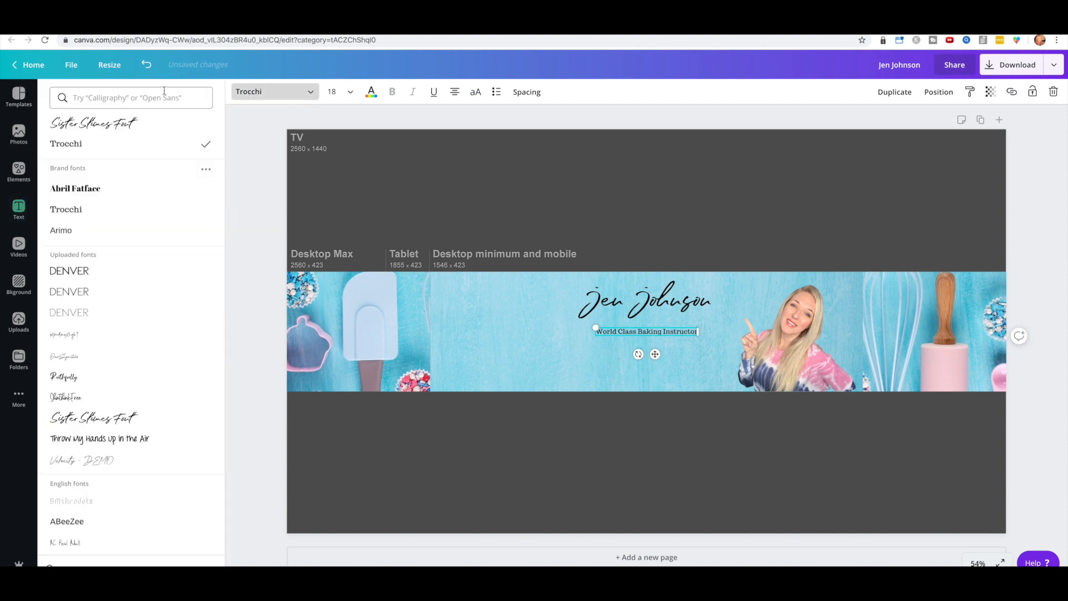
left_click(92, 232)
left_click_drag(602, 327, 550, 325)
left_click(653, 227)
left_click_drag(633, 332, 663, 335)
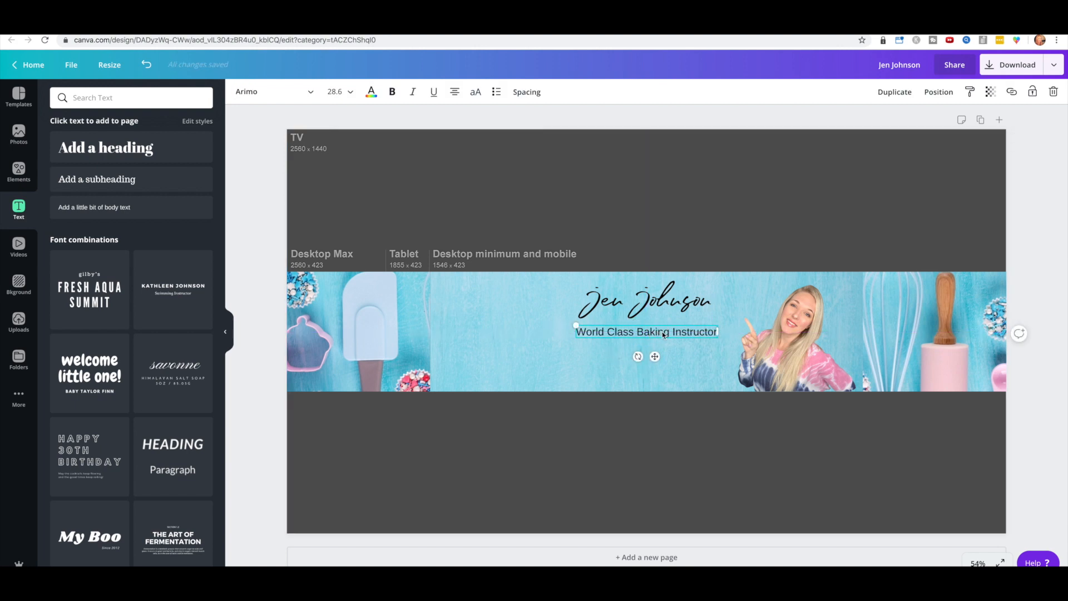
left_click_drag(575, 324, 553, 323)
Step: Colour the subtitle a custom pale pink and centre it on the banner
left_click(371, 92)
left_click(116, 387)
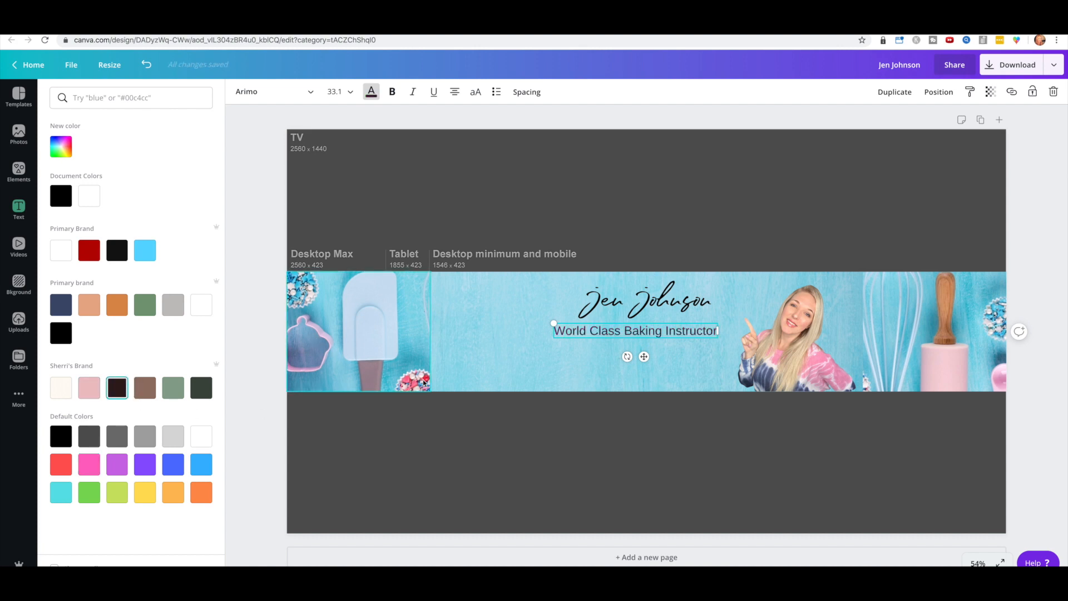
left_click(89, 250)
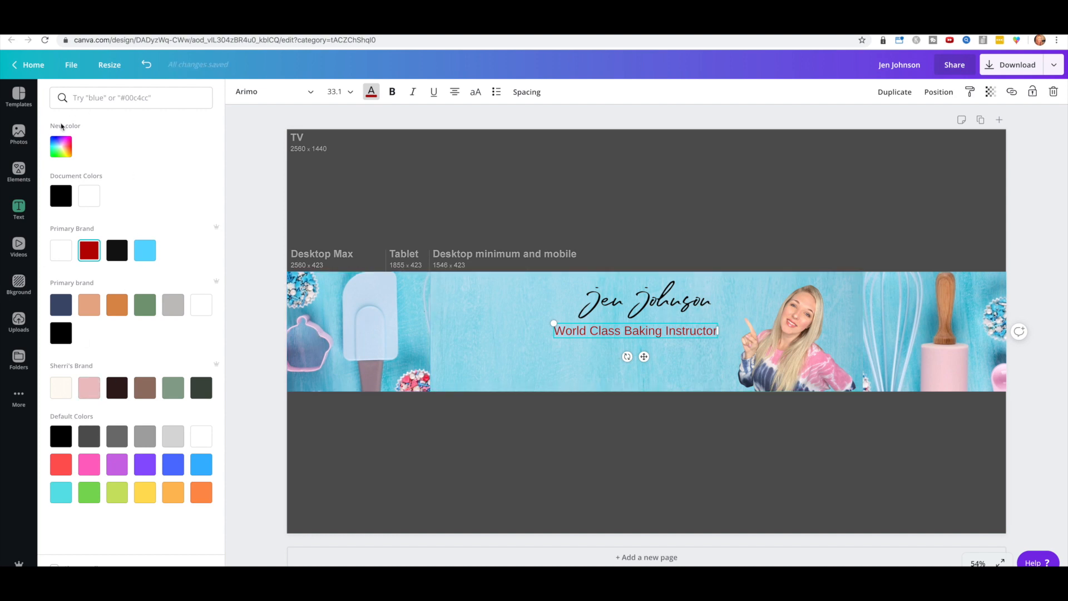
left_click(61, 147)
left_click_drag(196, 189, 86, 180)
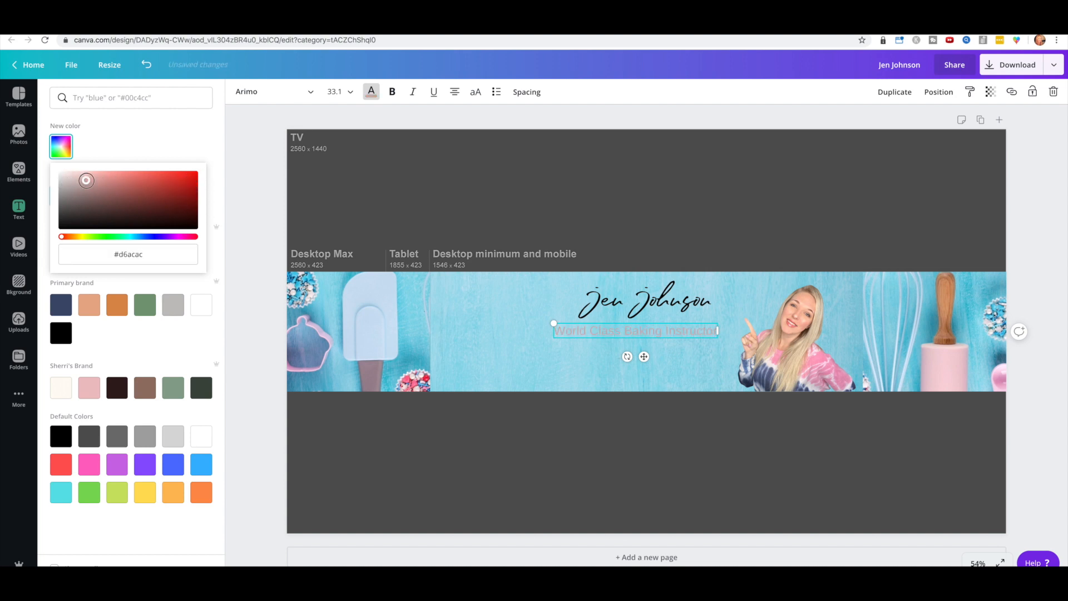
left_click(180, 238)
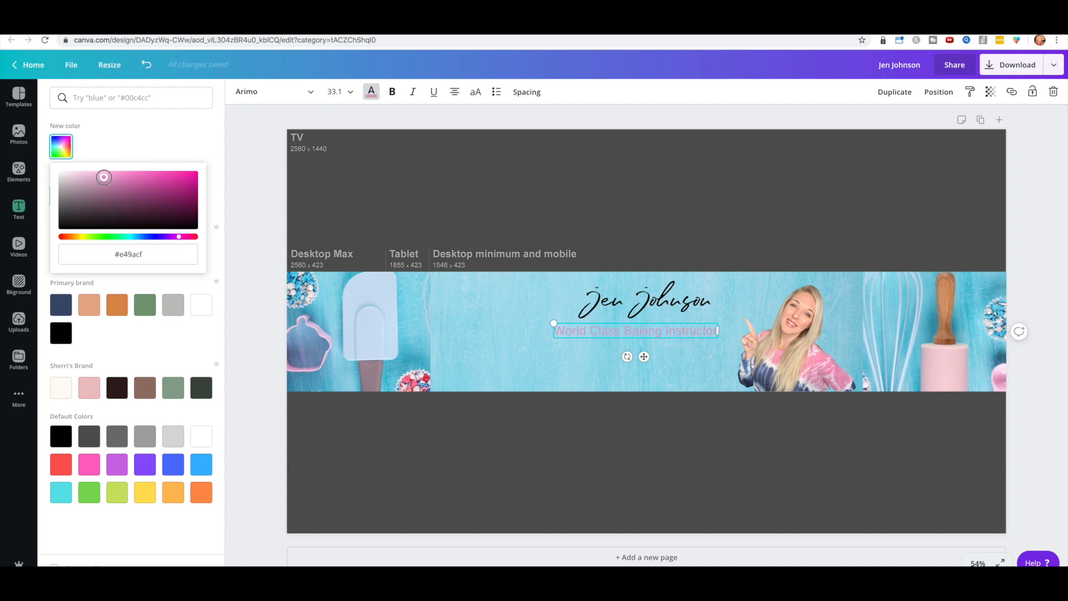
left_click_drag(632, 331, 643, 332)
Step: Bring up the Elements library and clear its search
left_click(19, 169)
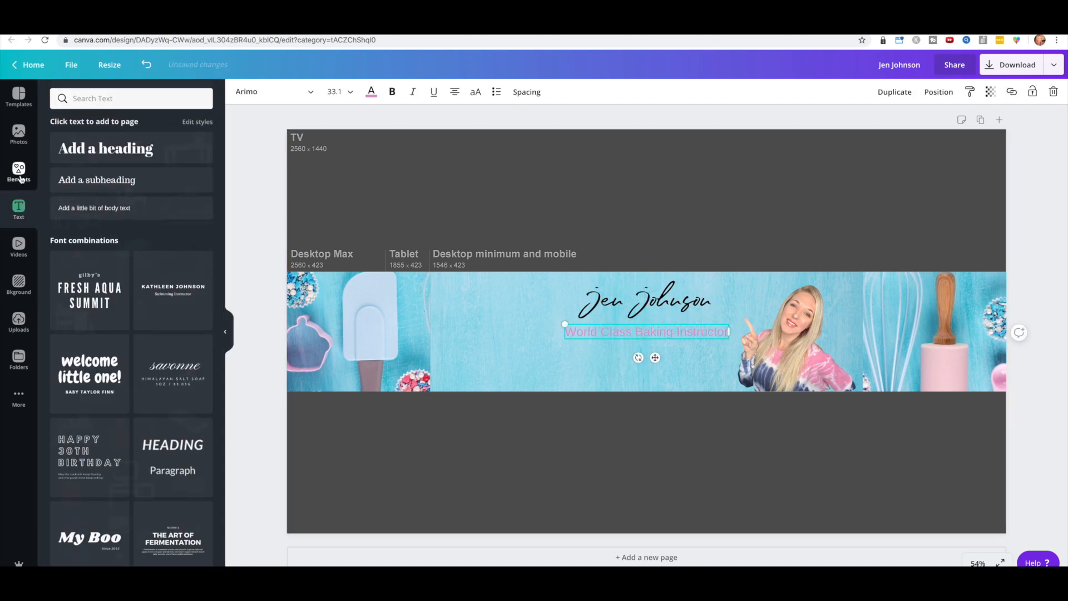
left_click(18, 135)
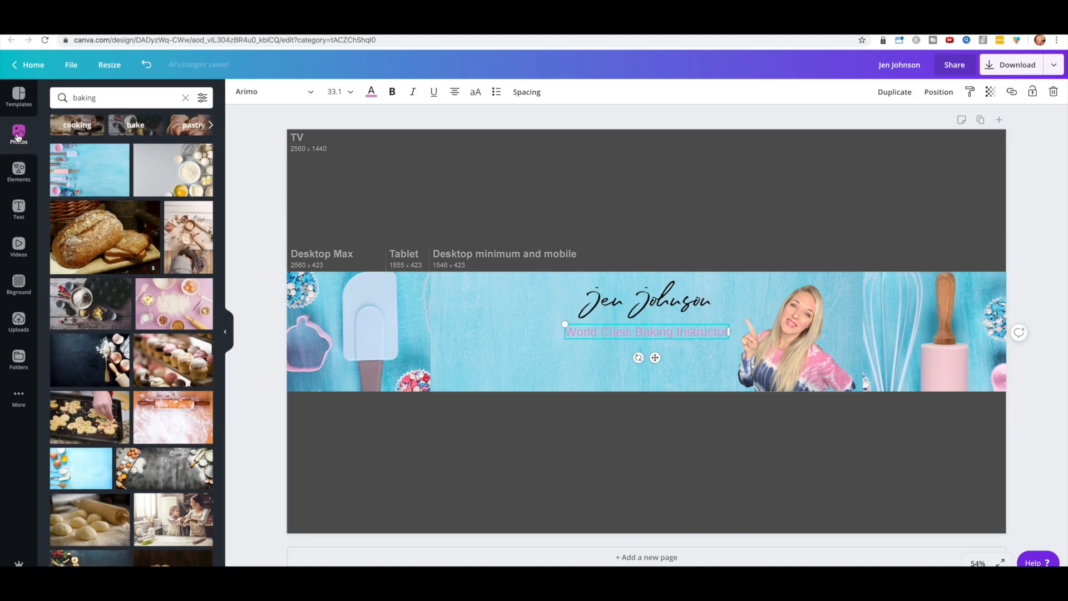
left_click(18, 169)
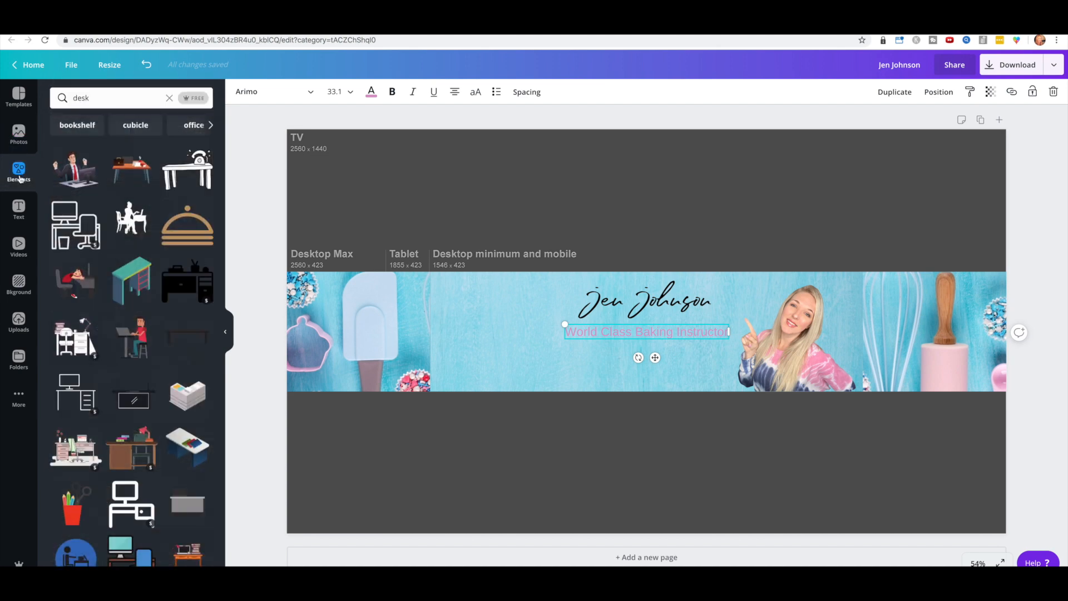
left_click(185, 97)
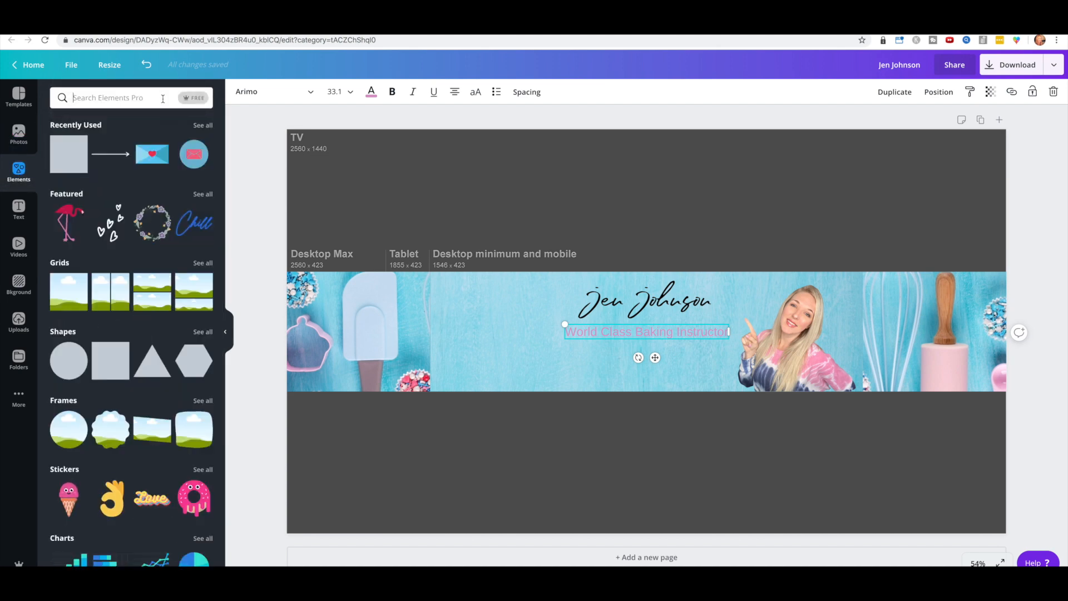
Step: Add a thin white rectangle sized to the subtitle and send it behind the text
left_click(114, 363)
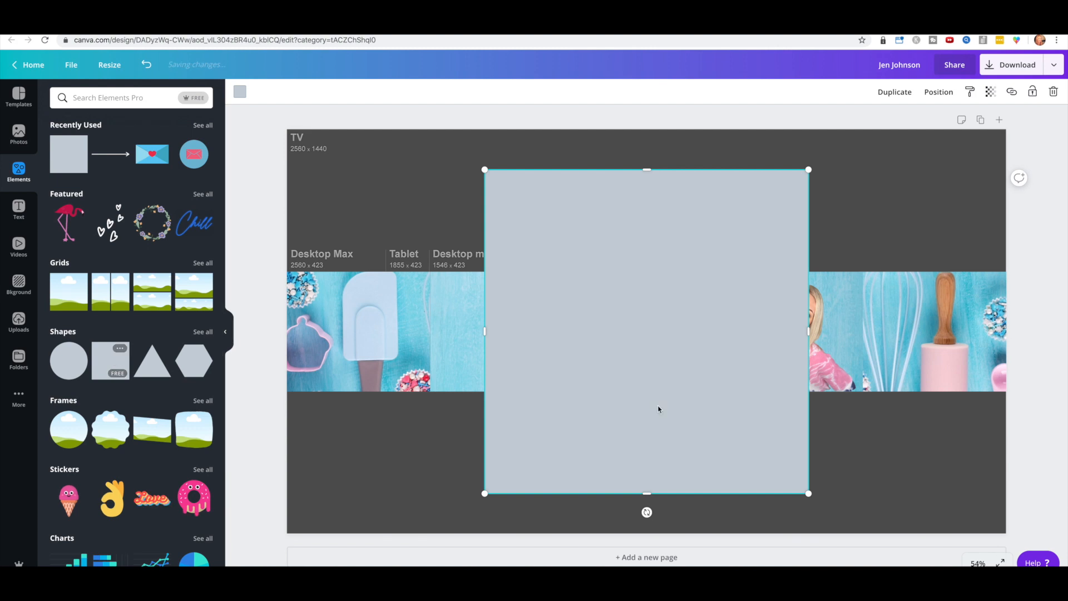
left_click_drag(631, 290, 632, 195)
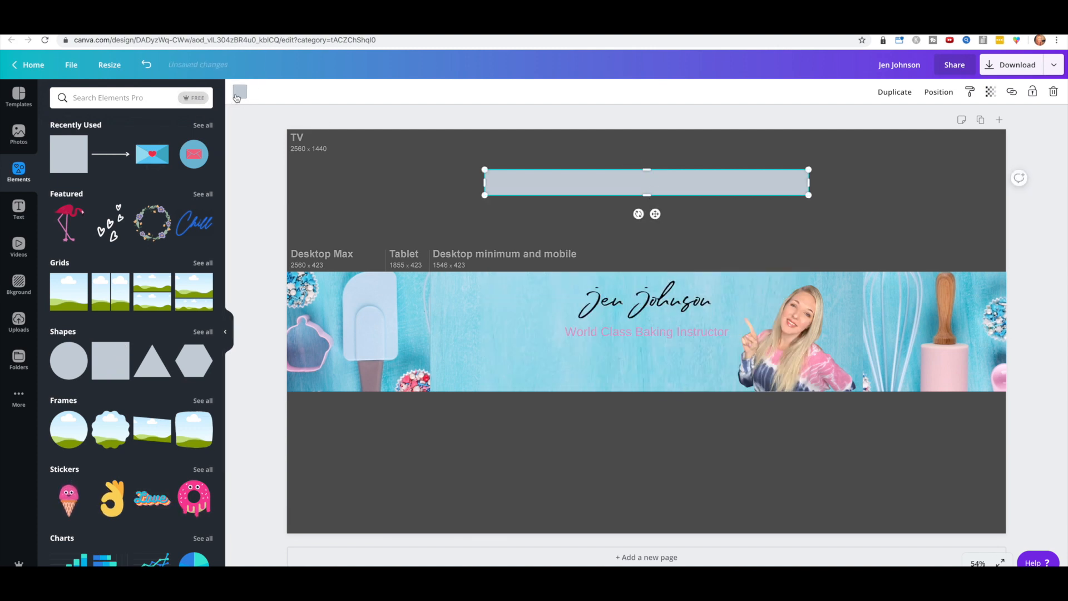
left_click(240, 92)
left_click(150, 199)
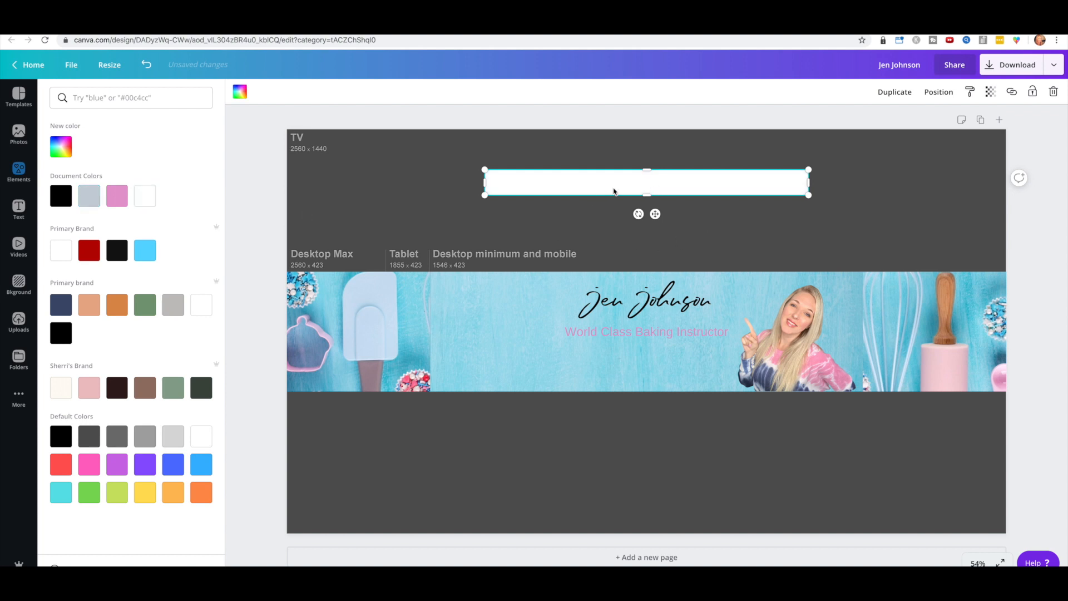
left_click_drag(617, 179, 623, 329)
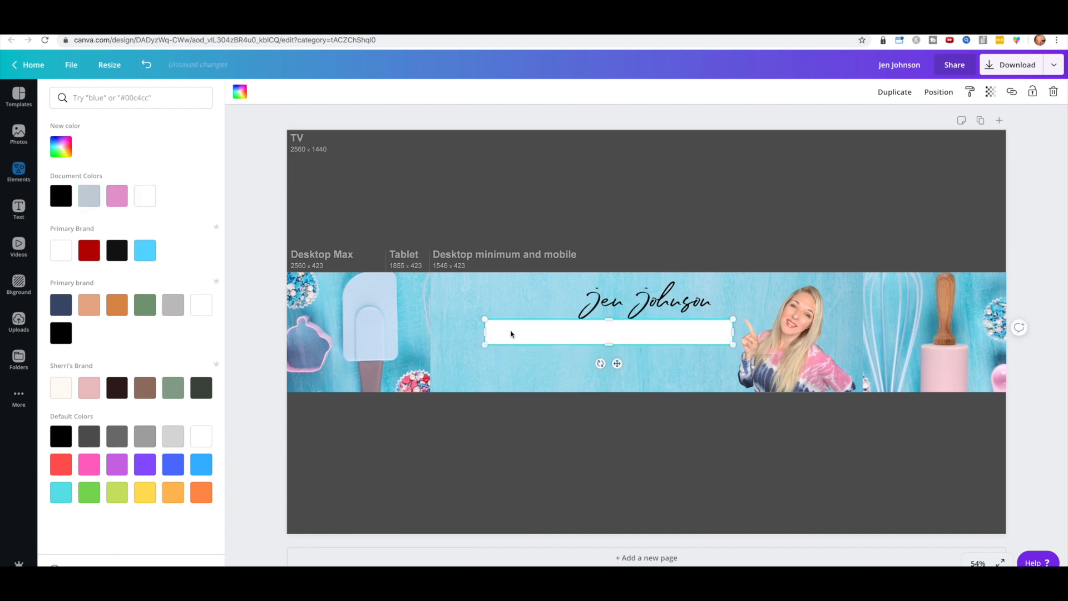
left_click_drag(488, 333, 554, 338)
left_click(938, 92)
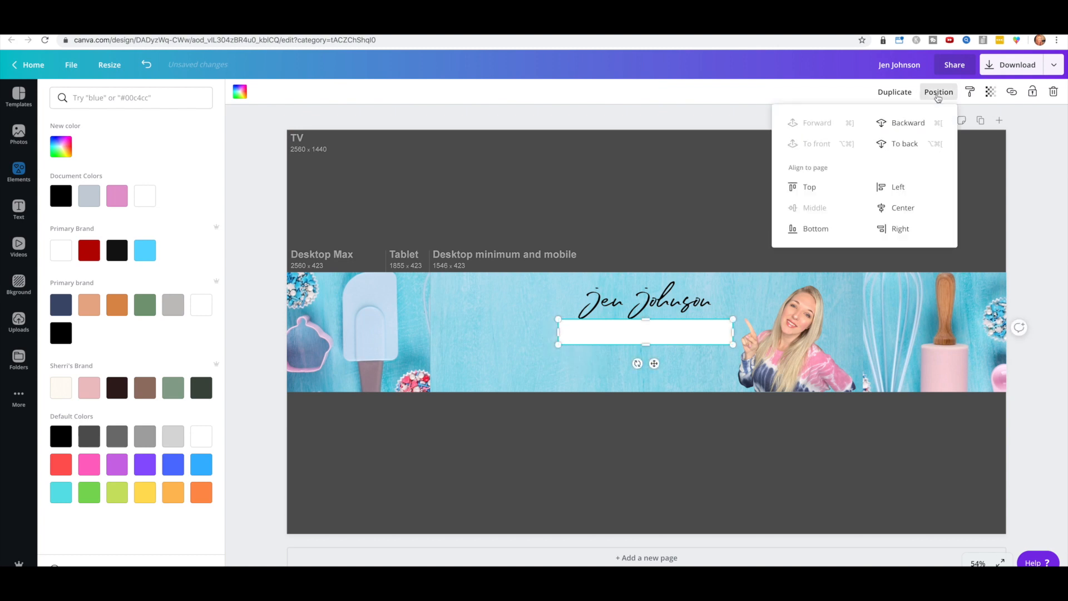
left_click(904, 124)
left_click(620, 174)
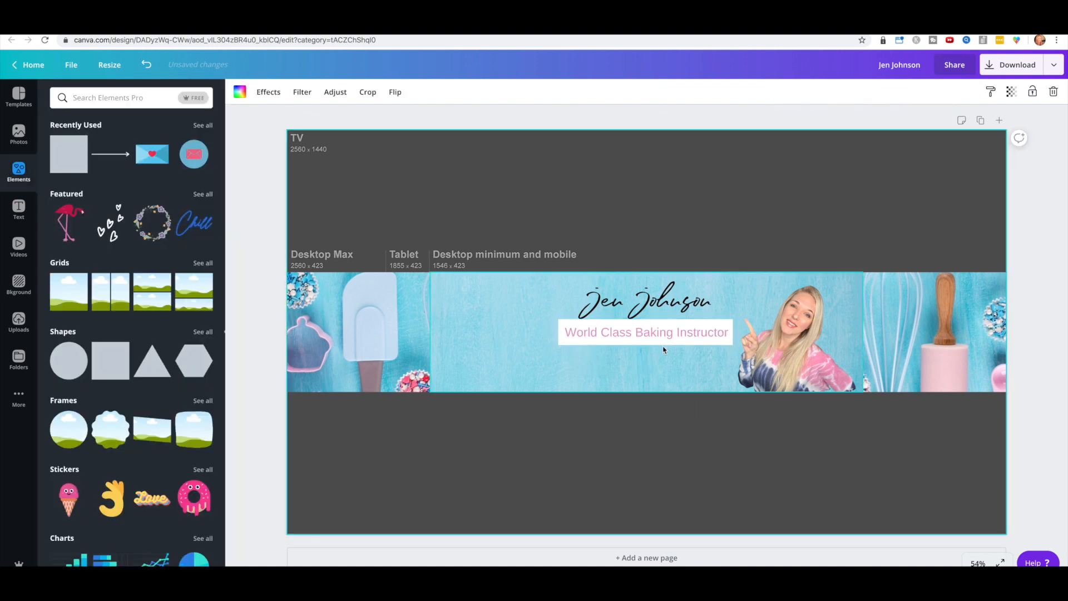
left_click(648, 332)
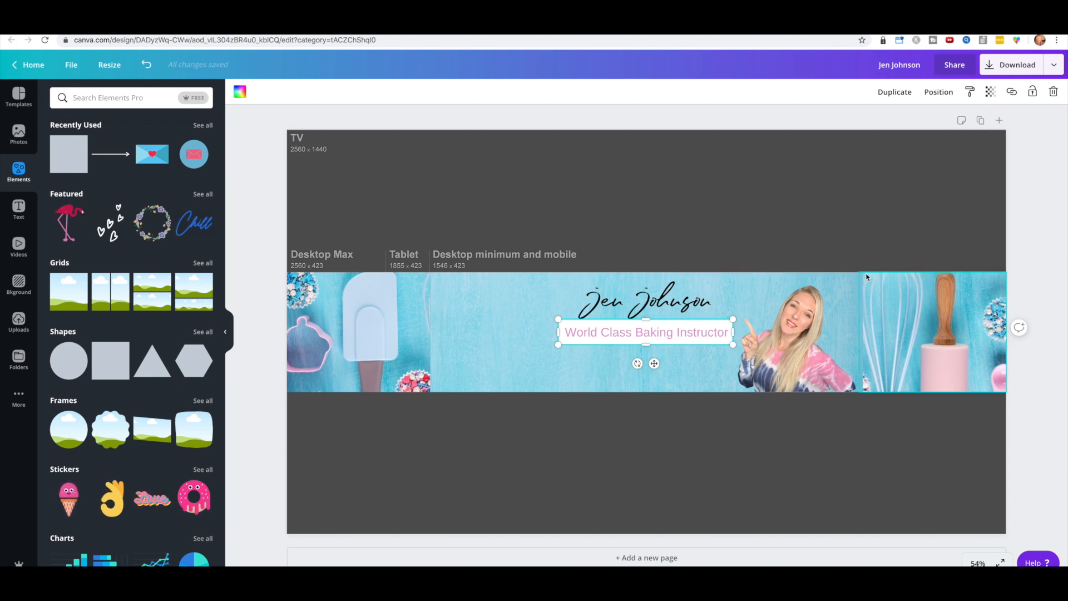
left_click_drag(645, 320, 647, 322)
Step: Tilt the tagline text to -5° and the white strip behind it to 6°
mouse_move(637, 363)
left_mouse_down()
mouse_move(668, 362)
mouse_move(641, 359)
left_mouse_up()
left_click(650, 334)
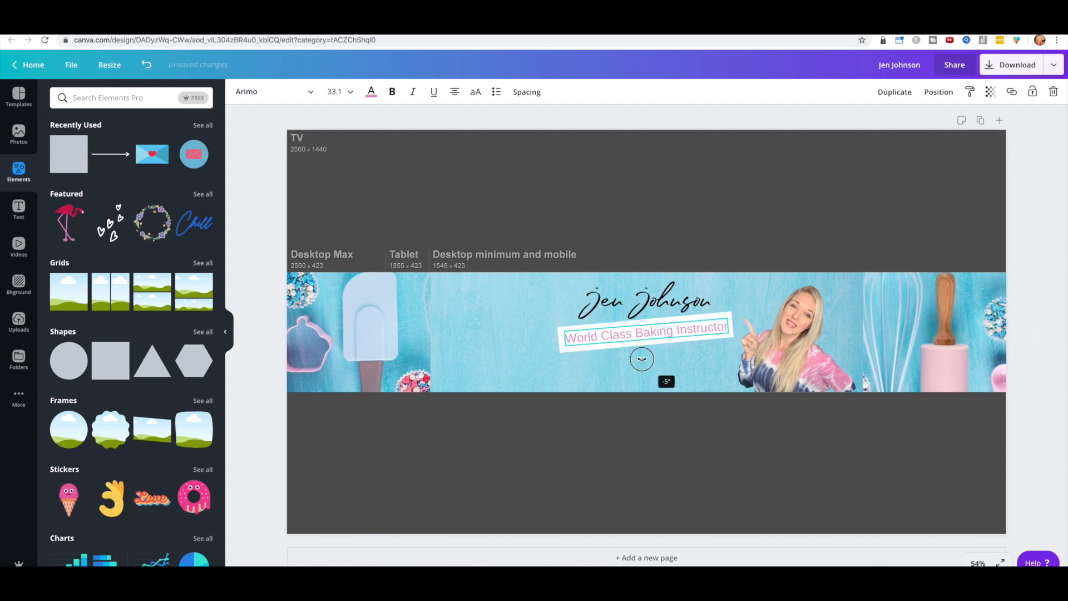
left_click_drag(641, 358, 641, 359)
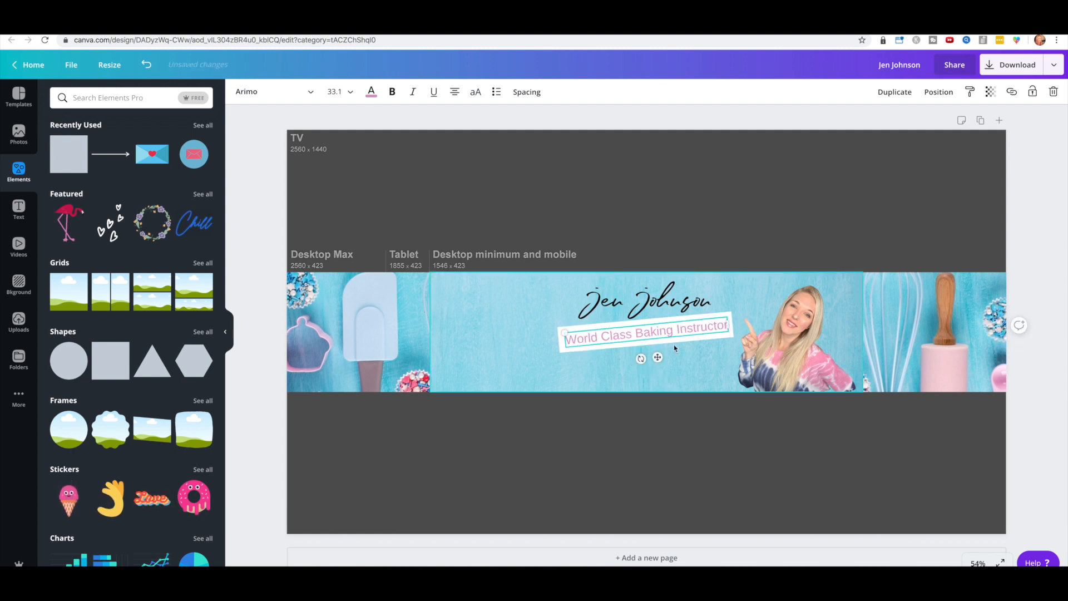
left_click(575, 327)
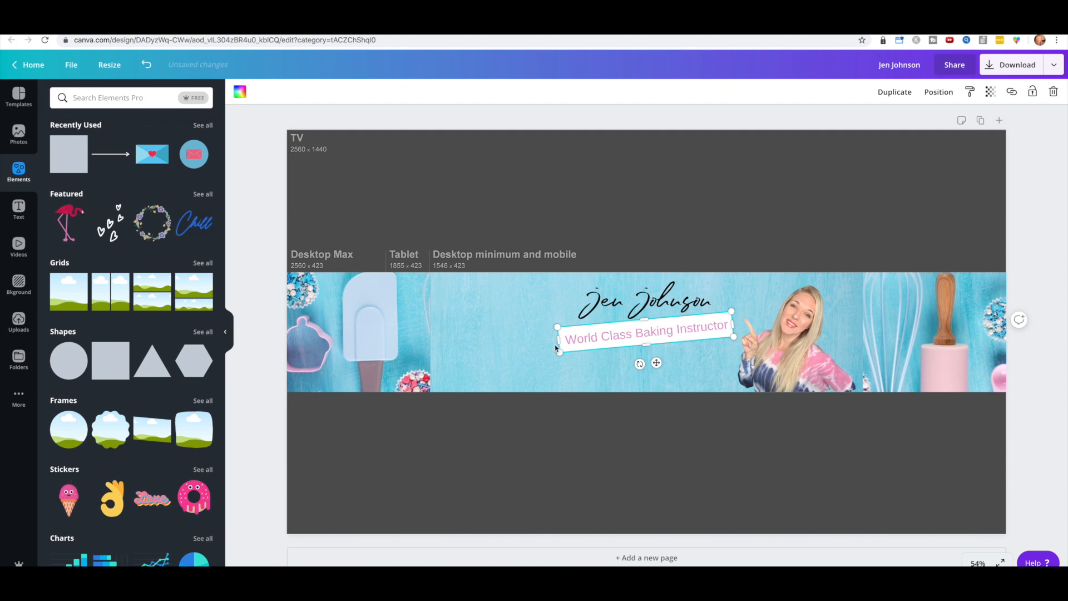
left_click_drag(639, 363, 635, 364)
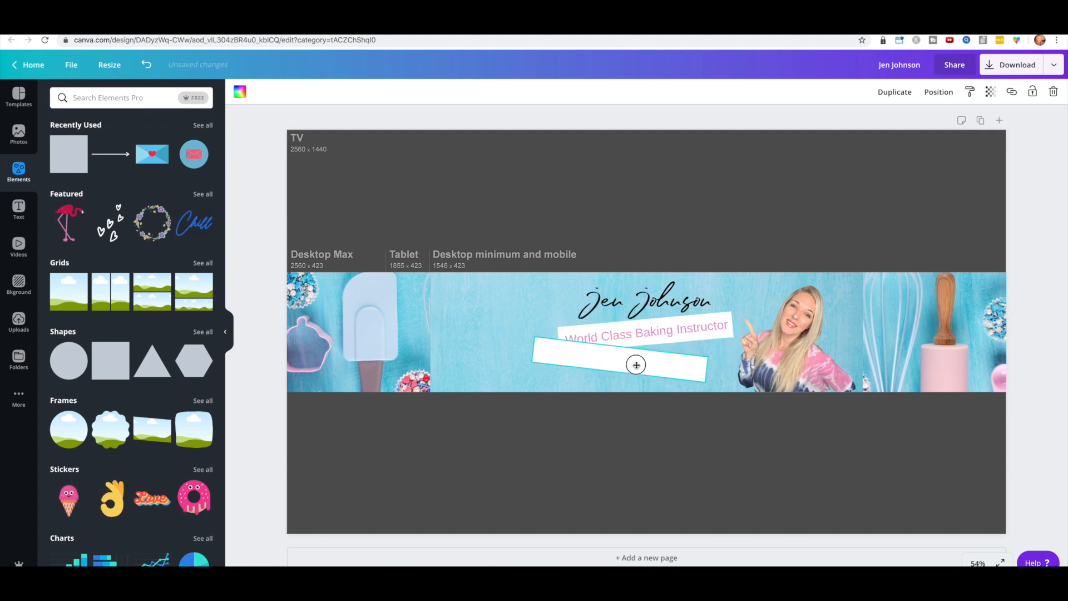
Step: Send the white strip backward and duplicate the tagline, retyping it as 'Videos Every Tuesday!'
left_click(938, 92)
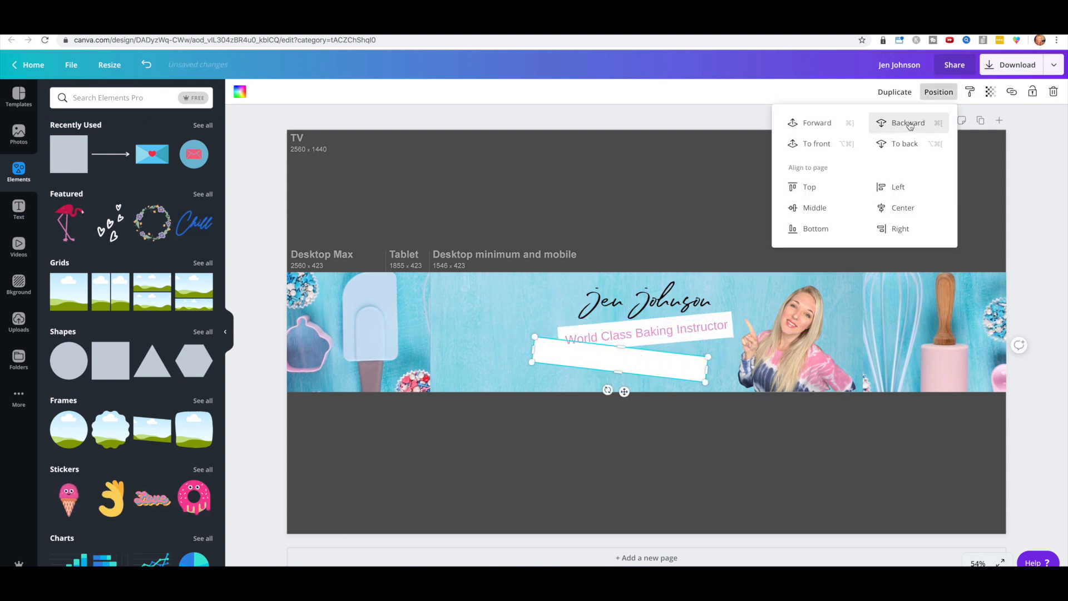
left_click(908, 123)
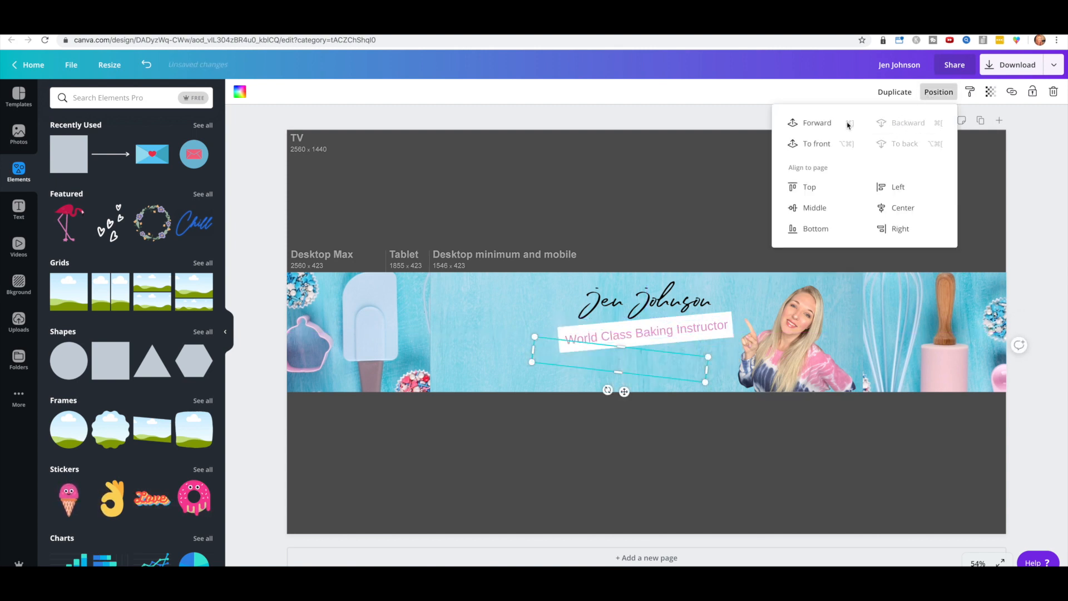
left_click(894, 91)
left_click_drag(649, 340, 648, 349)
left_click(647, 349)
type("Videos")
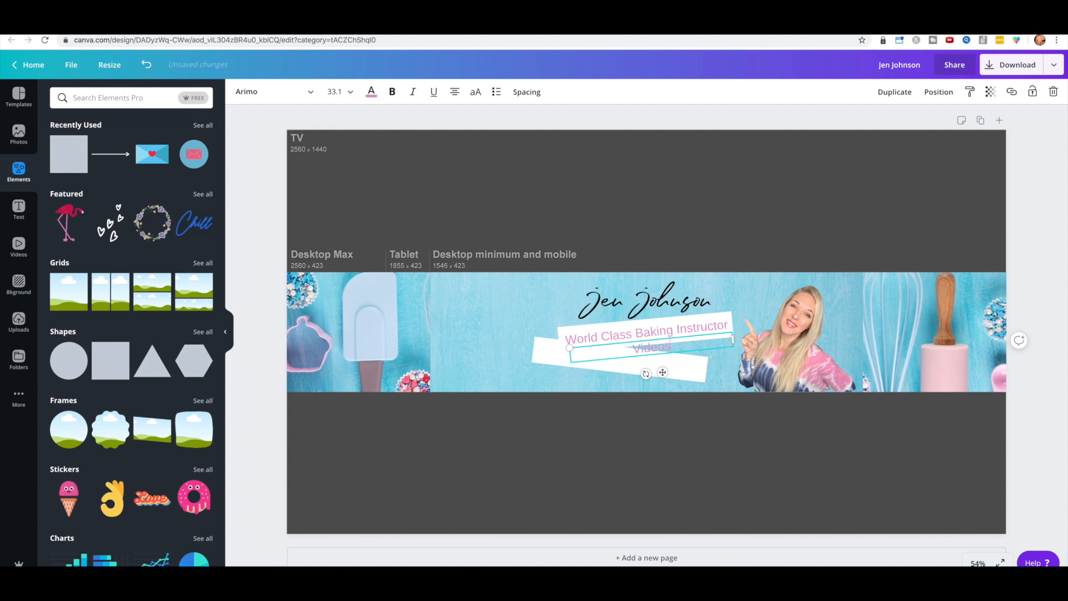
type(" Every Tuesday!")
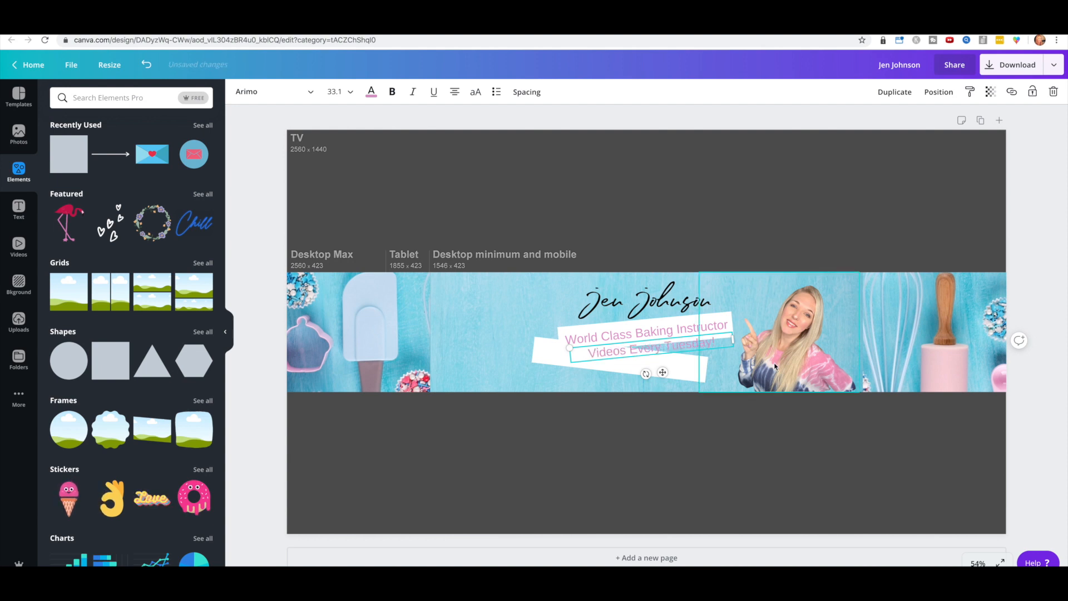
Step: Tilt the new line onto the lower strip, making the strip pink and the text white
left_click(371, 92)
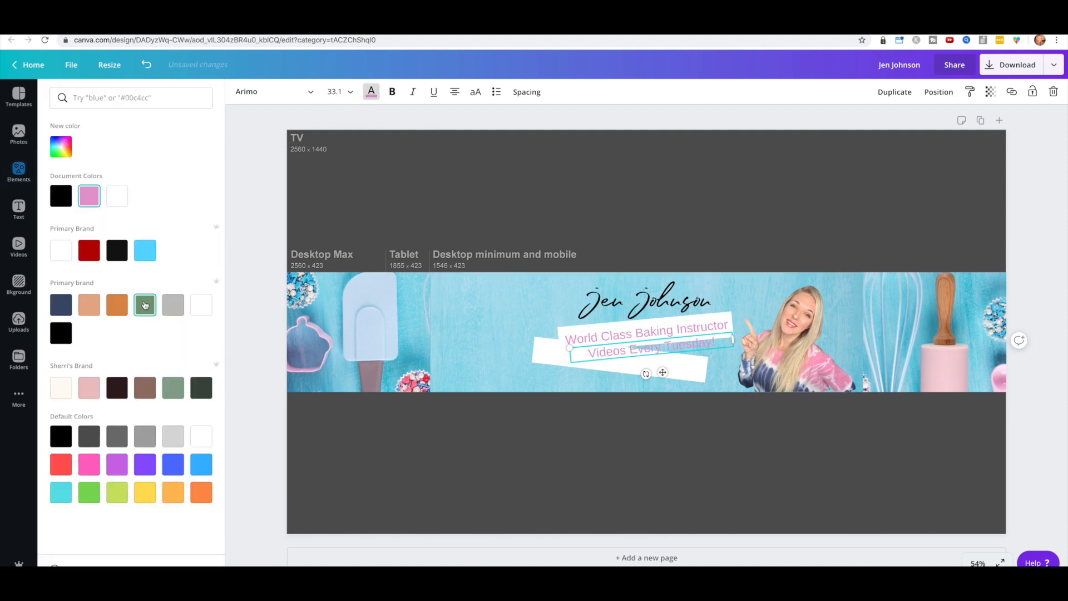
left_click(91, 253)
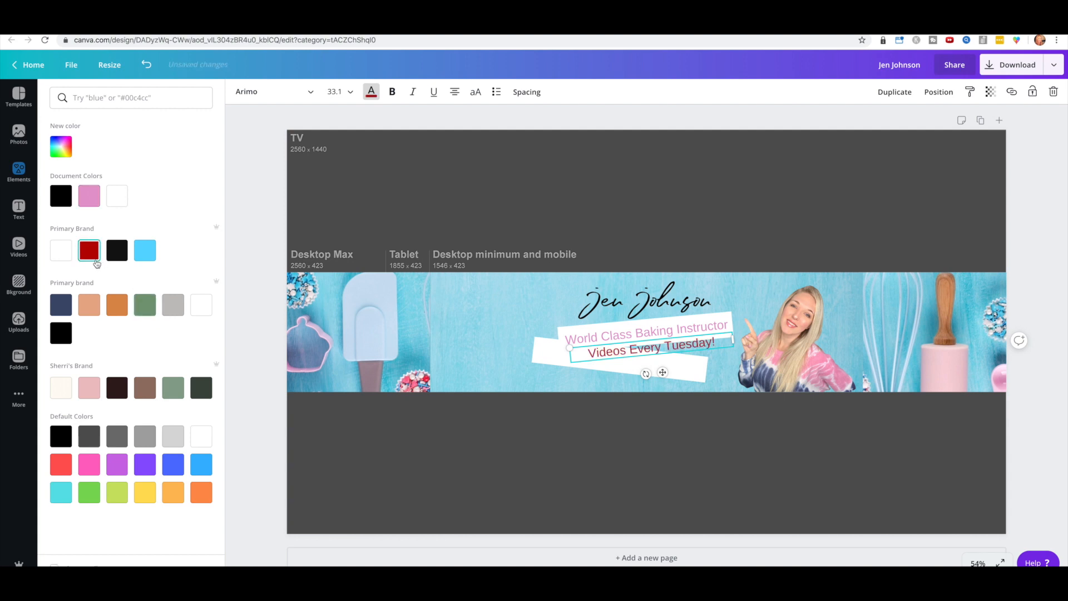
left_click_drag(647, 373, 632, 351)
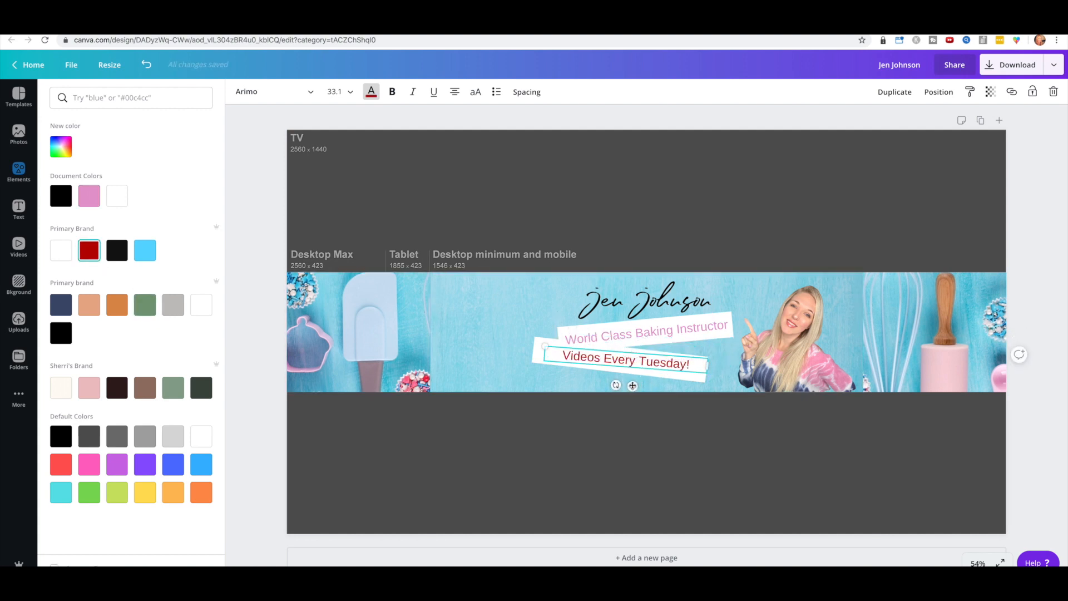
left_click(526, 375)
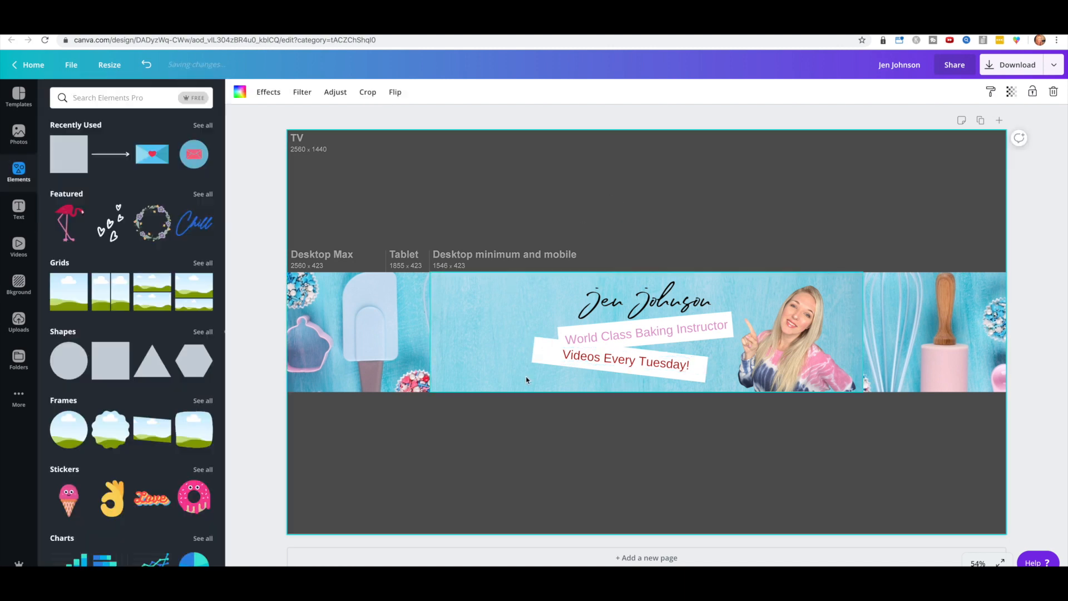
left_click(536, 351)
left_click(236, 93)
left_click(119, 198)
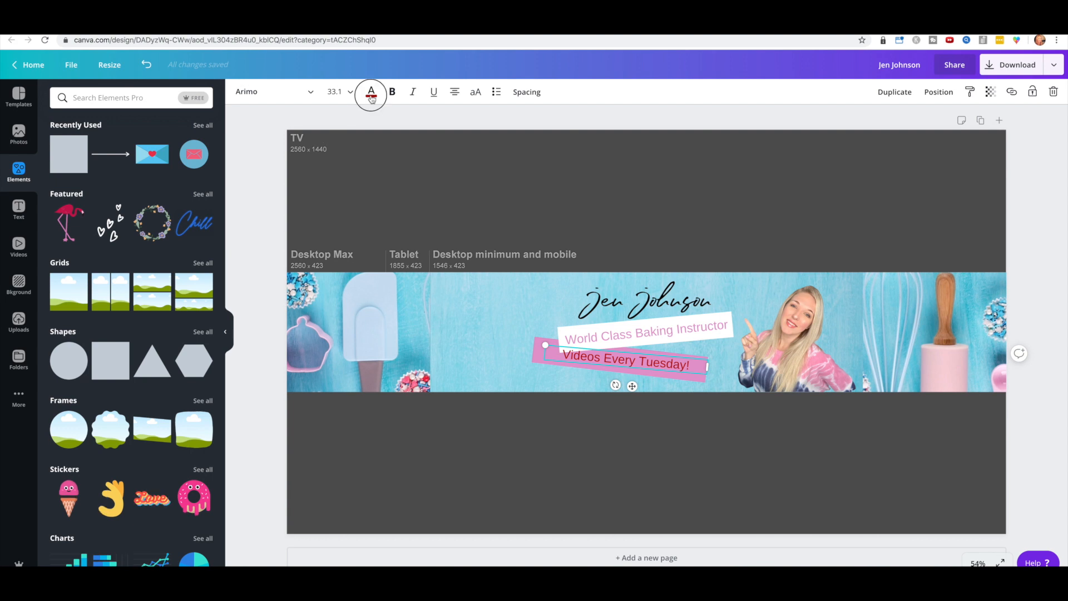
left_click(371, 93)
left_click(147, 195)
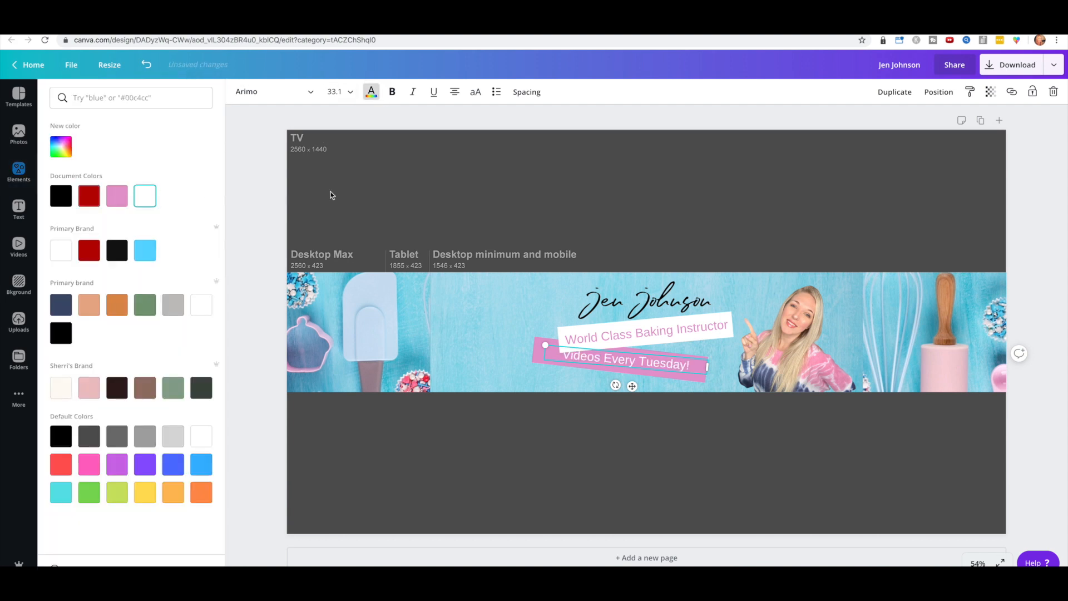
left_click(639, 178)
Step: Nudge the tagline left and move the 'Videos Every Tuesday!' line down, tilted to 6°
left_click_drag(584, 327, 578, 326)
left_click(605, 358)
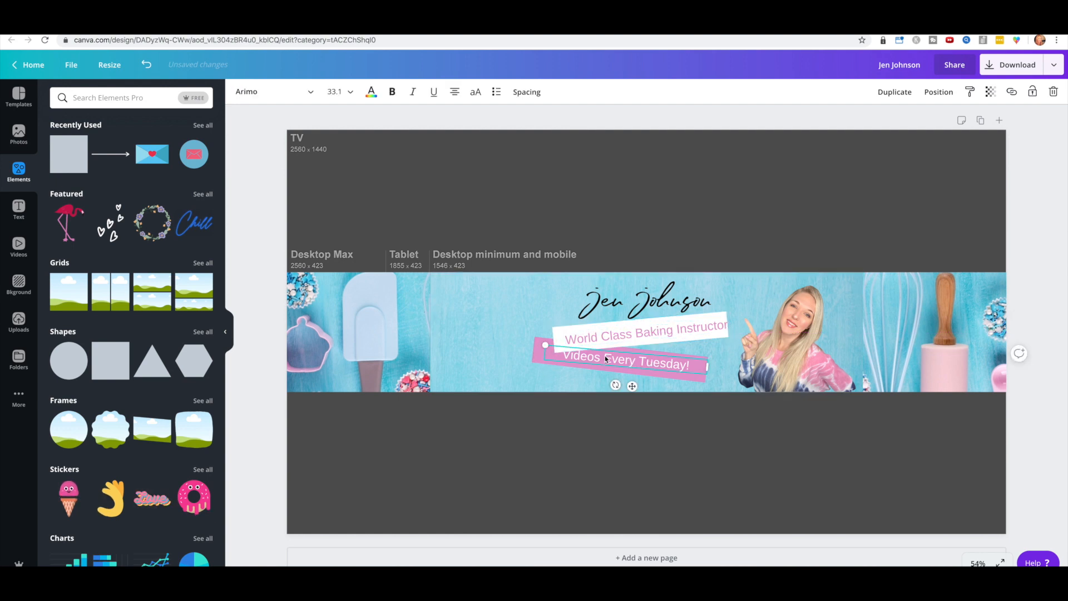
left_click(543, 363)
left_click_drag(587, 356, 616, 393)
left_click_drag(628, 334, 638, 333)
left_click(694, 193)
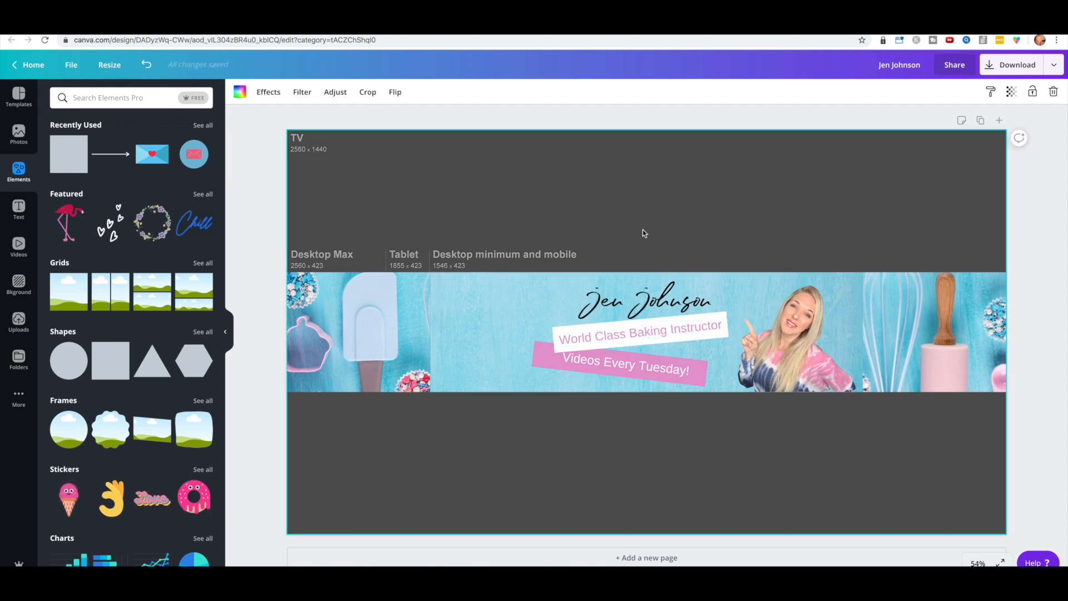
Step: Trim the pink strip narrower from the left and centre 'Videos Every Tuesday!' on it
left_click(623, 364)
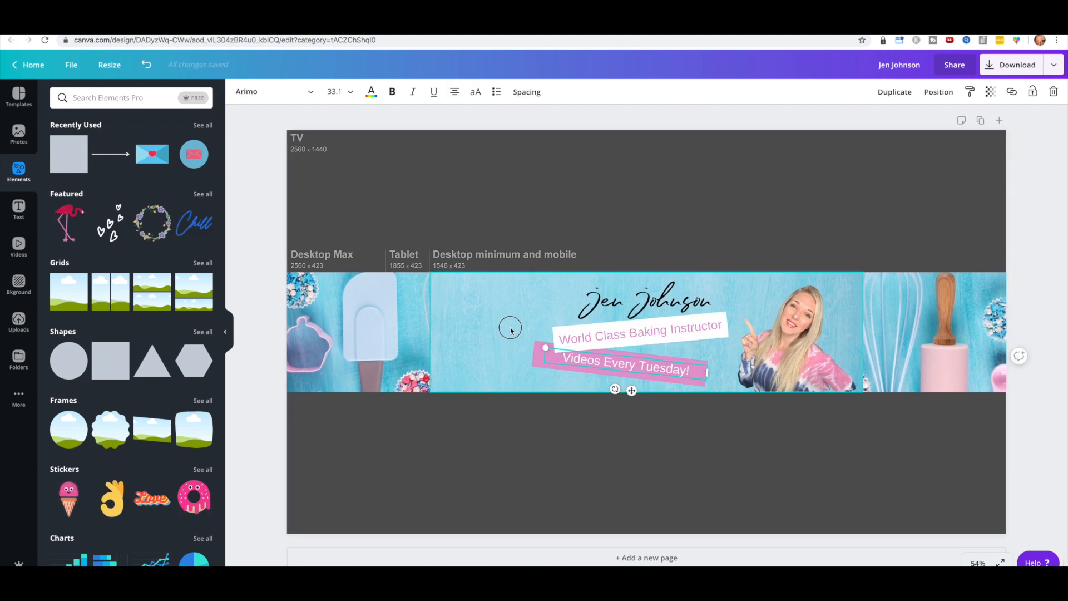
left_click(536, 357)
mouse_move(535, 359)
left_mouse_down()
mouse_move(555, 360)
mouse_move(545, 359)
left_mouse_up()
left_click(645, 371)
left_click_drag(646, 372, 653, 370)
left_click(134, 104)
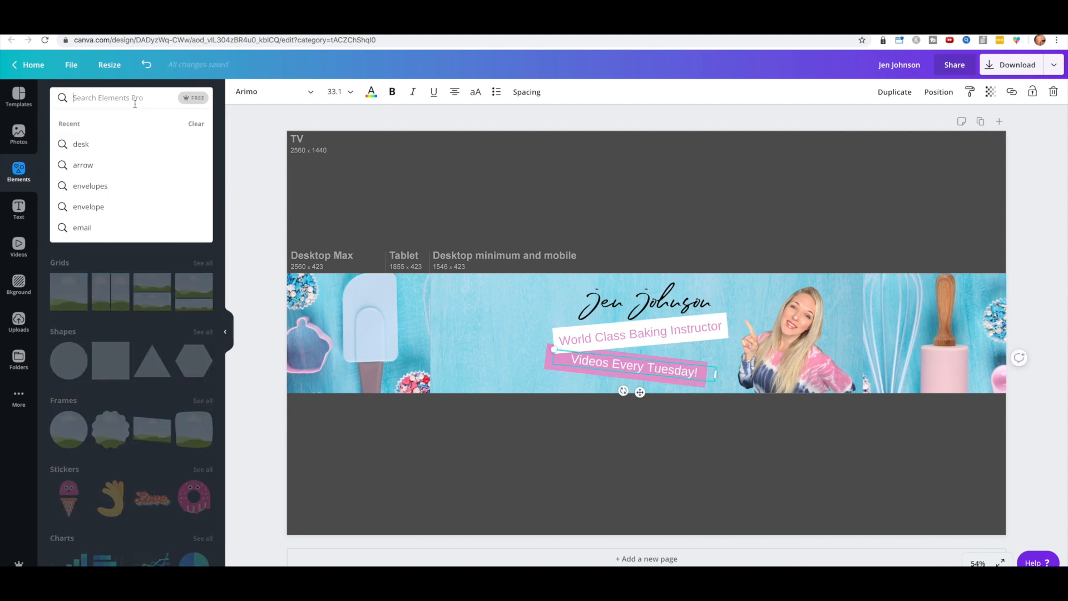
left_click(18, 134)
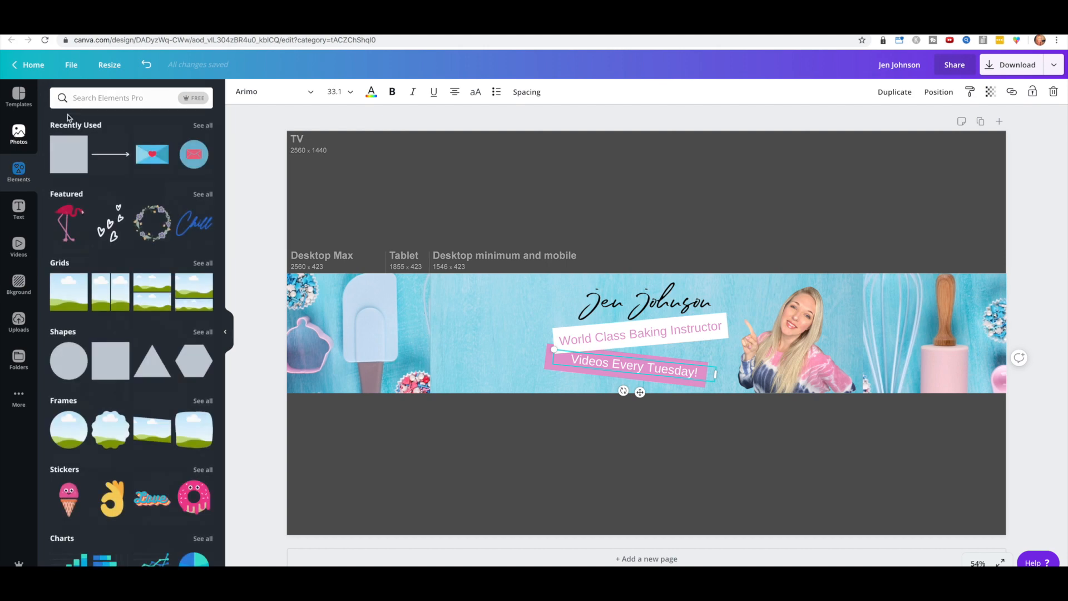
Step: Add a red YouTube play icon at 42×29 before 'Videos Every Tuesday!' and shift the whisk photo right
left_click(18, 169)
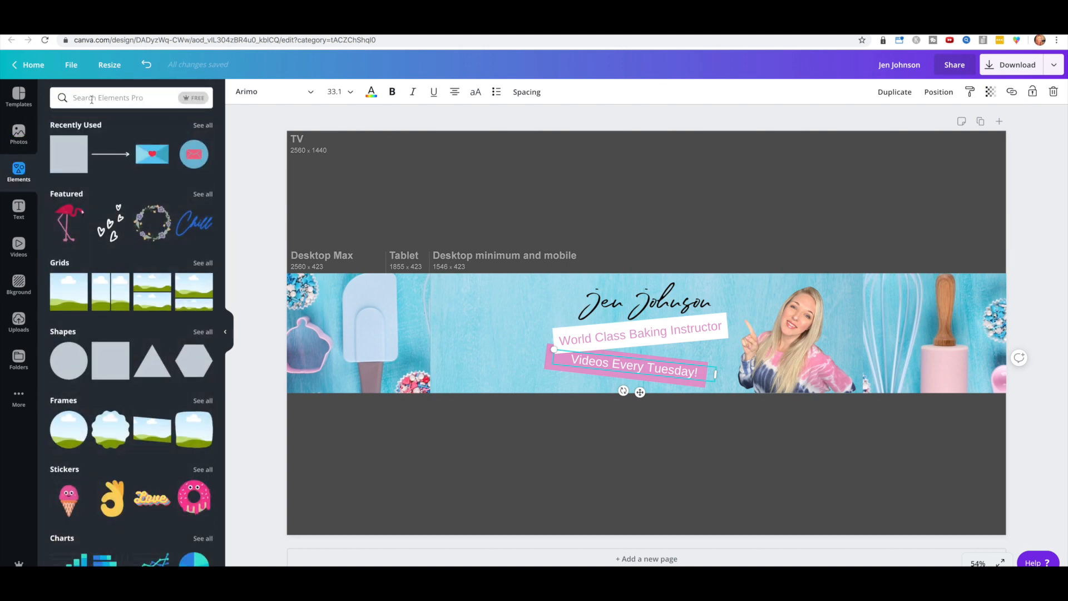
left_click(111, 98)
type("youtube")
key("Return")
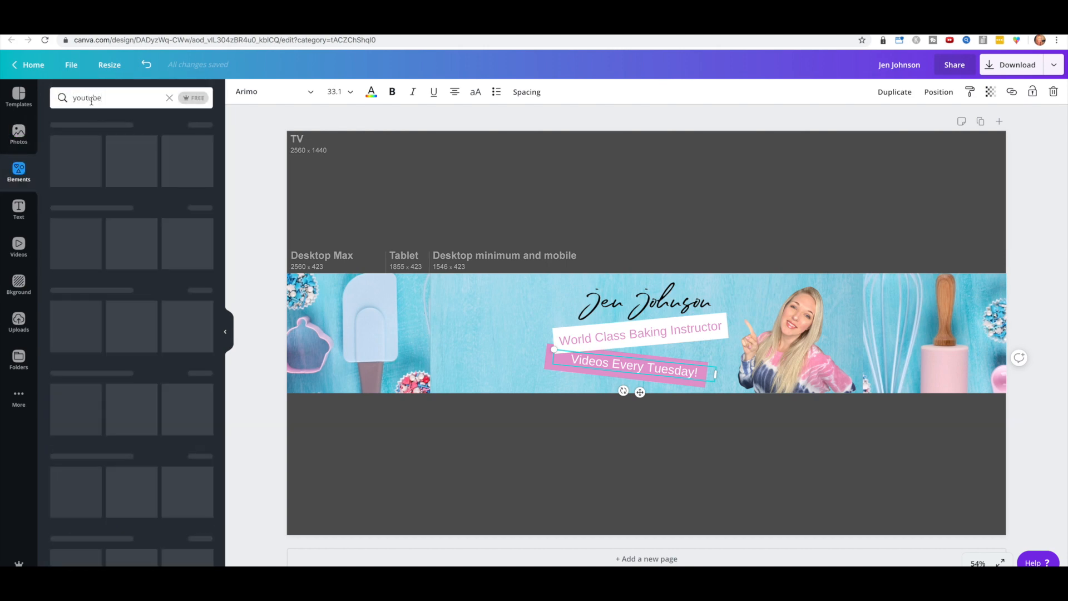
left_click_drag(133, 210, 684, 490)
left_click_drag(469, 522, 564, 363)
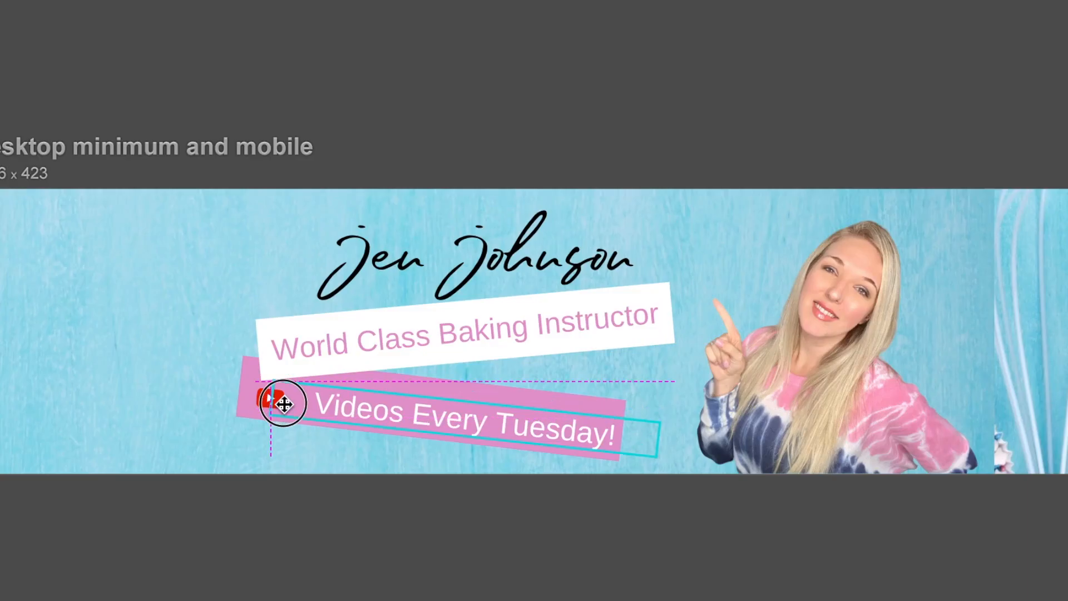
left_click_drag(284, 404, 295, 394)
left_click(158, 361)
left_click(67, 389)
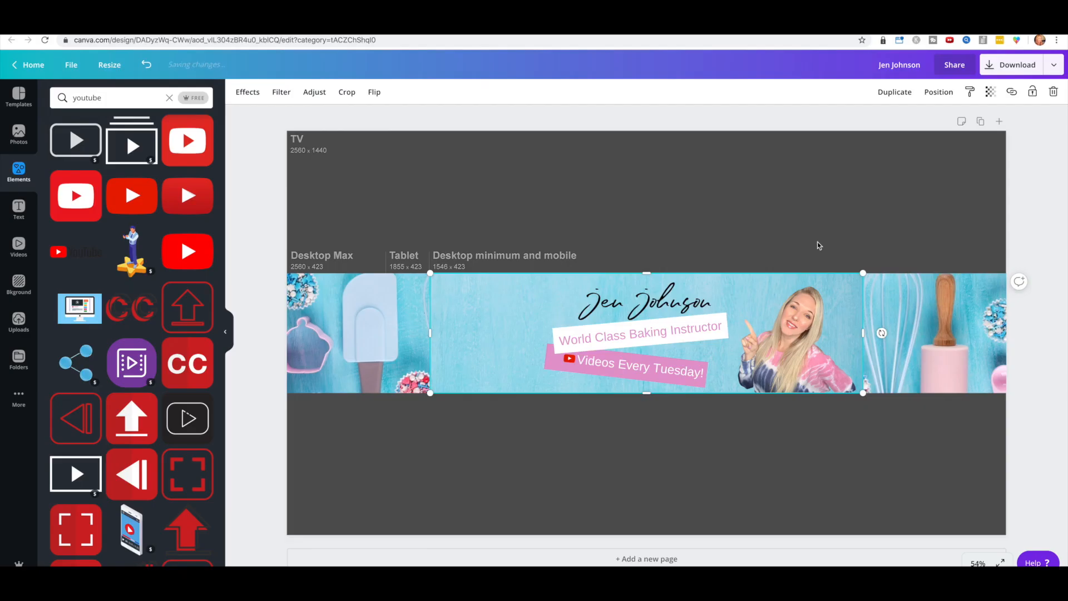
left_click(803, 186)
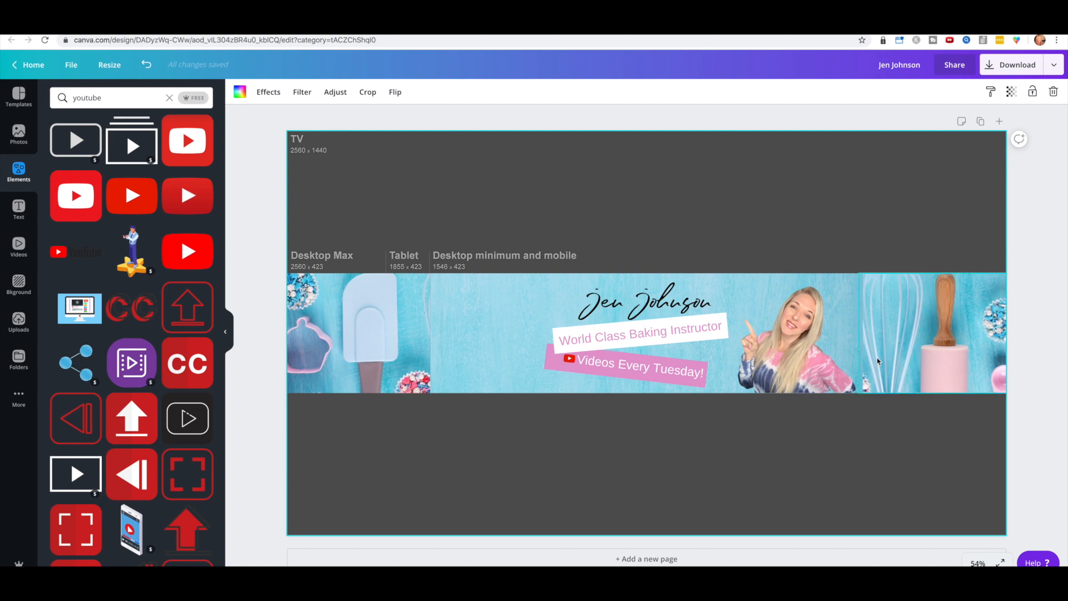
left_click_drag(884, 333, 903, 316)
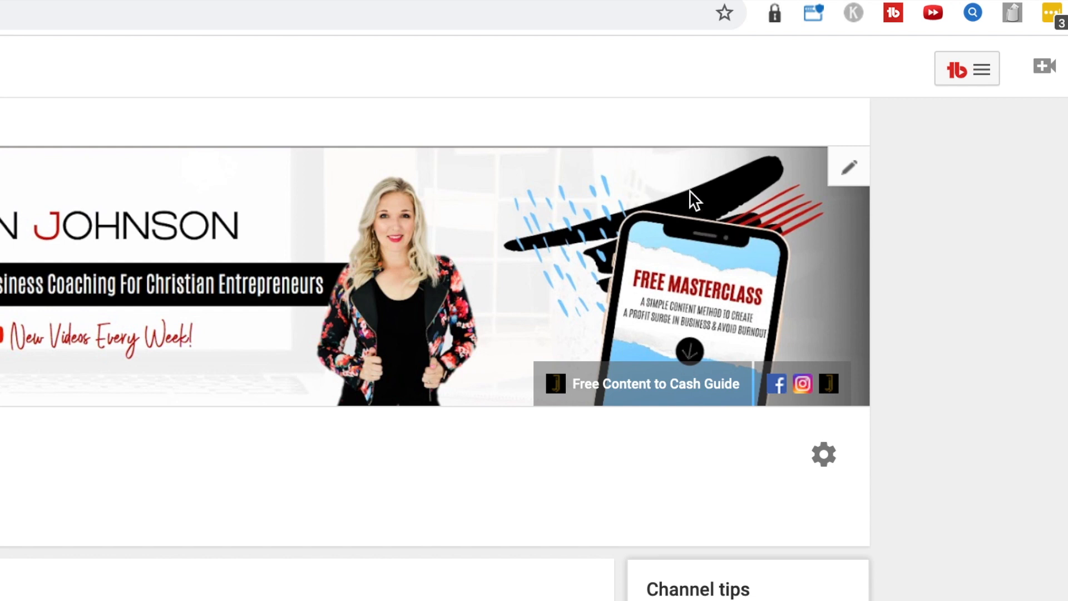
scroll(689, 189, "down", 1)
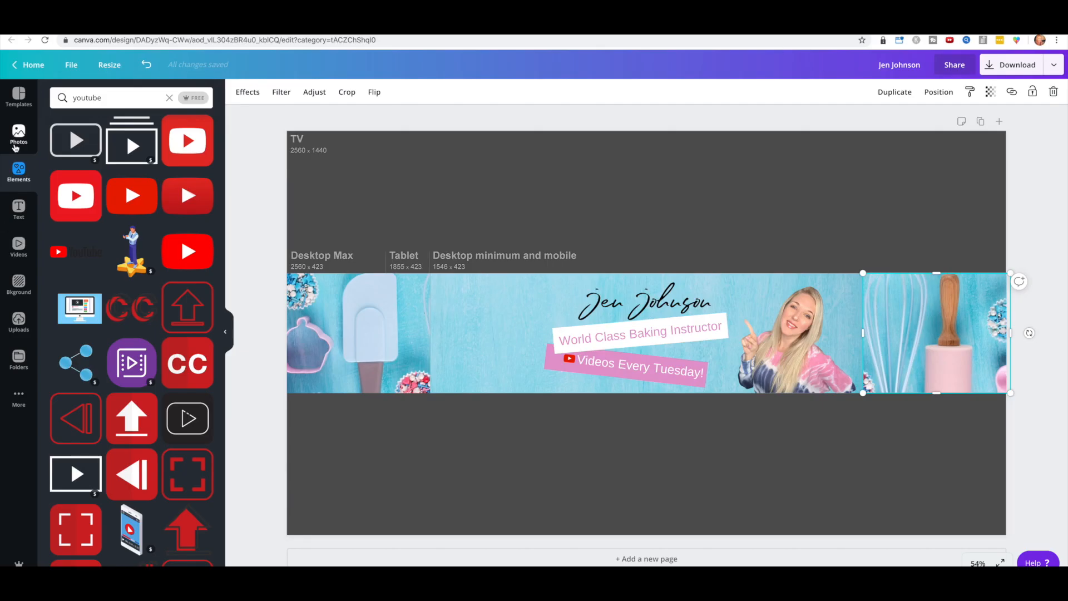
Step: Add a grey circle, shrink it and place it over the rolling pin on the right
left_click(18, 172)
left_click(68, 368)
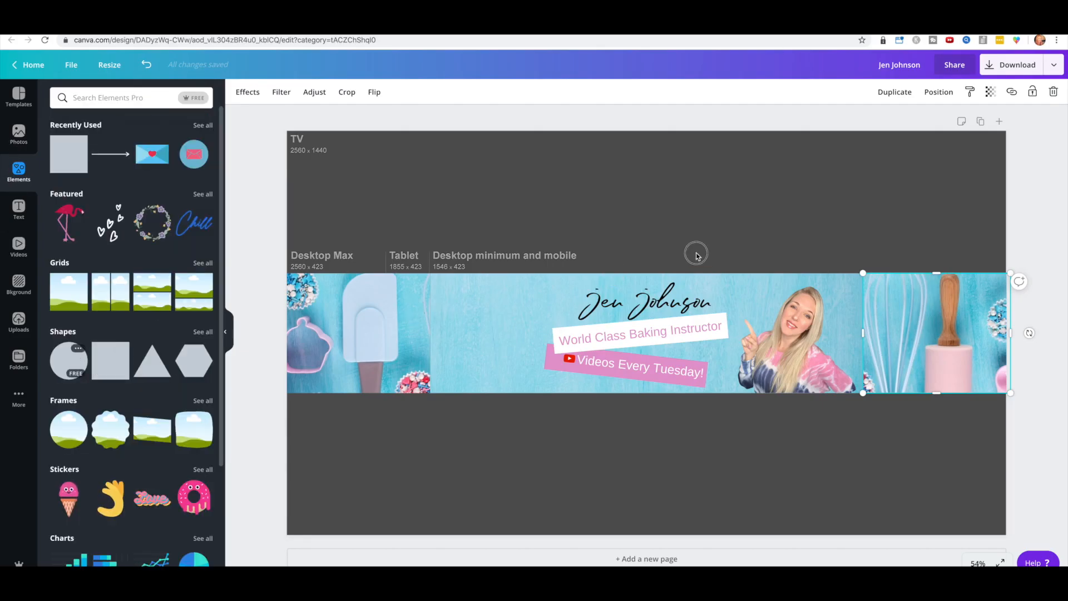
left_click_drag(482, 471, 813, 201)
left_click_drag(840, 239, 940, 343)
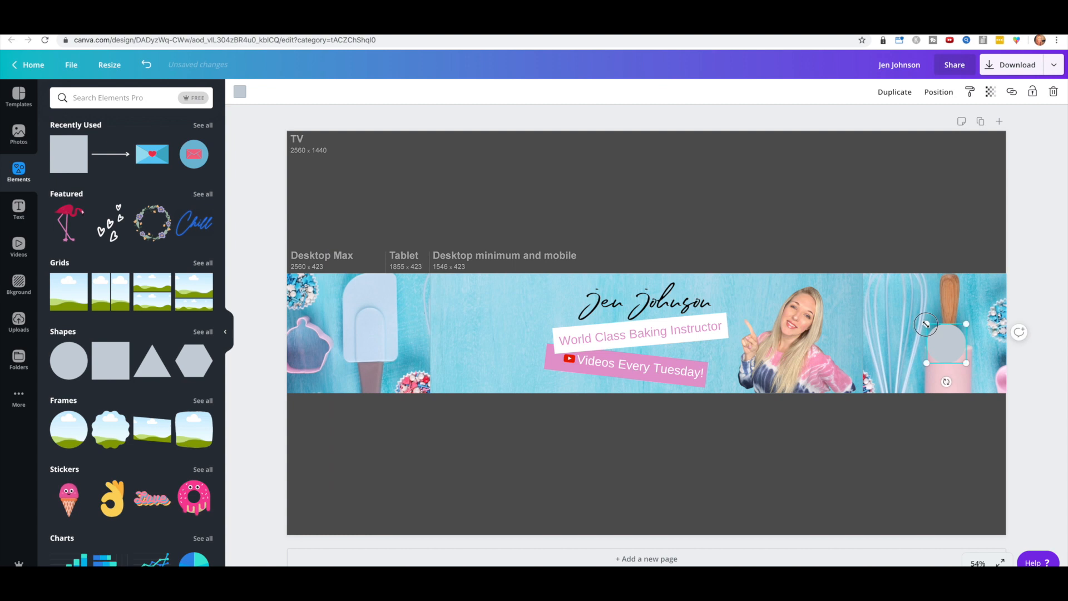
left_click(896, 202)
Step: Recolour the circle with the document's pink
left_click(951, 352)
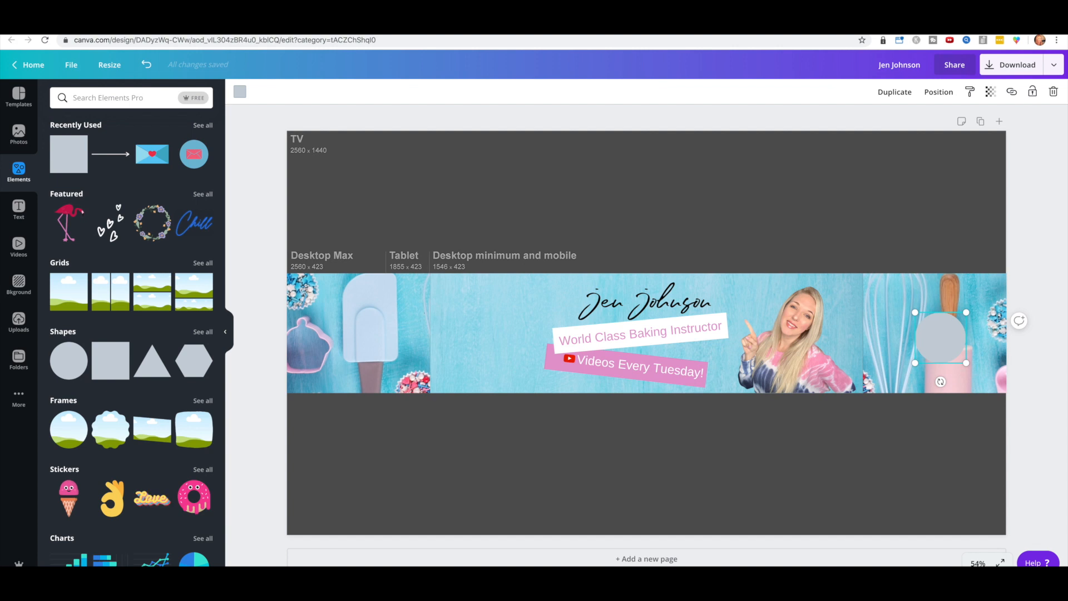
key("ctrl+z")
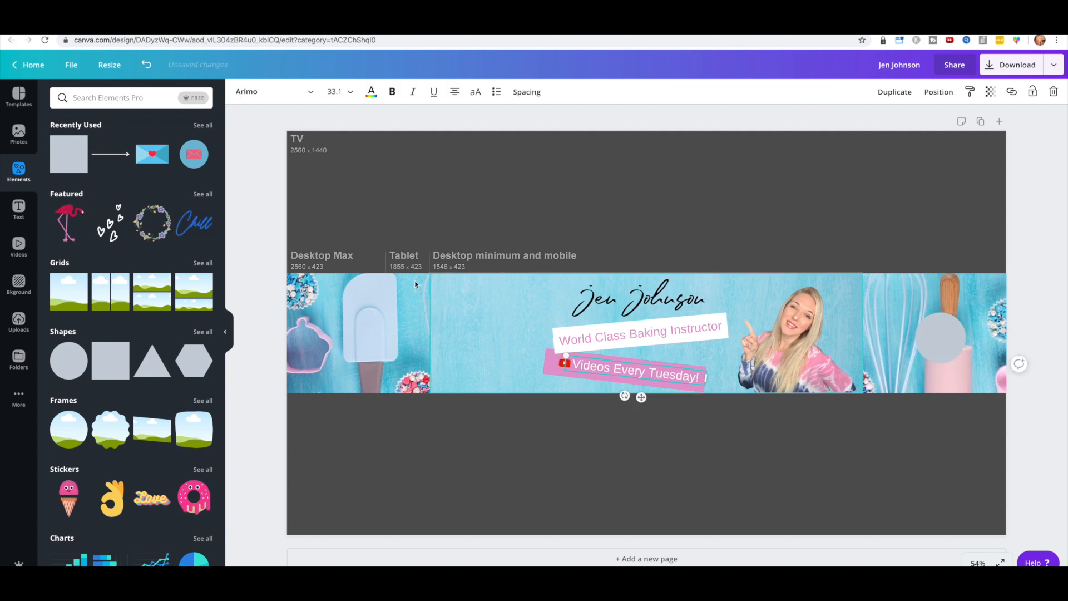
left_click(754, 201)
left_click(957, 349)
left_click(239, 92)
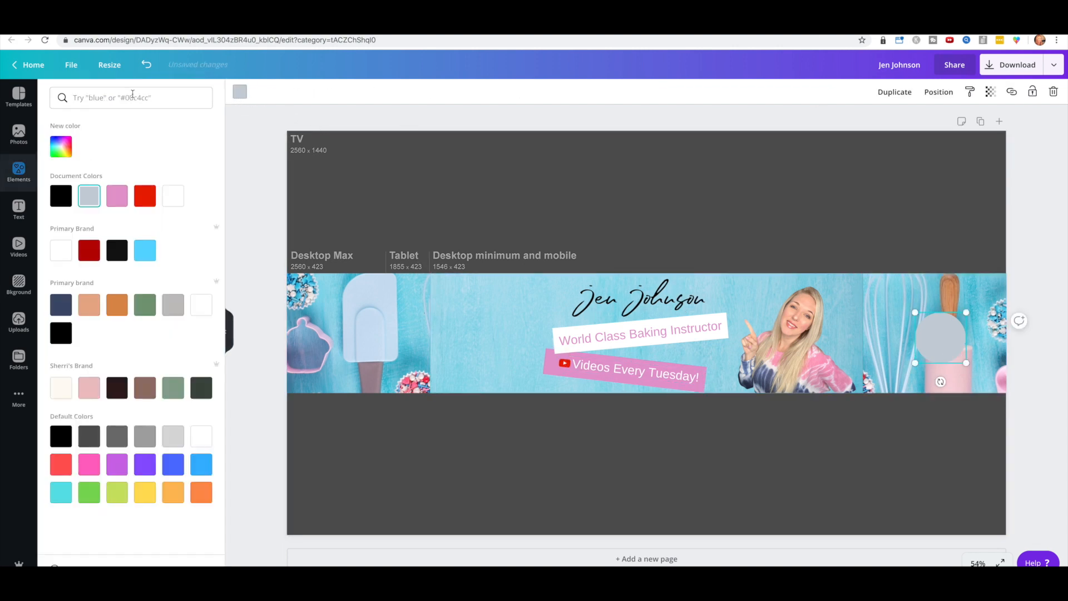
left_click(117, 196)
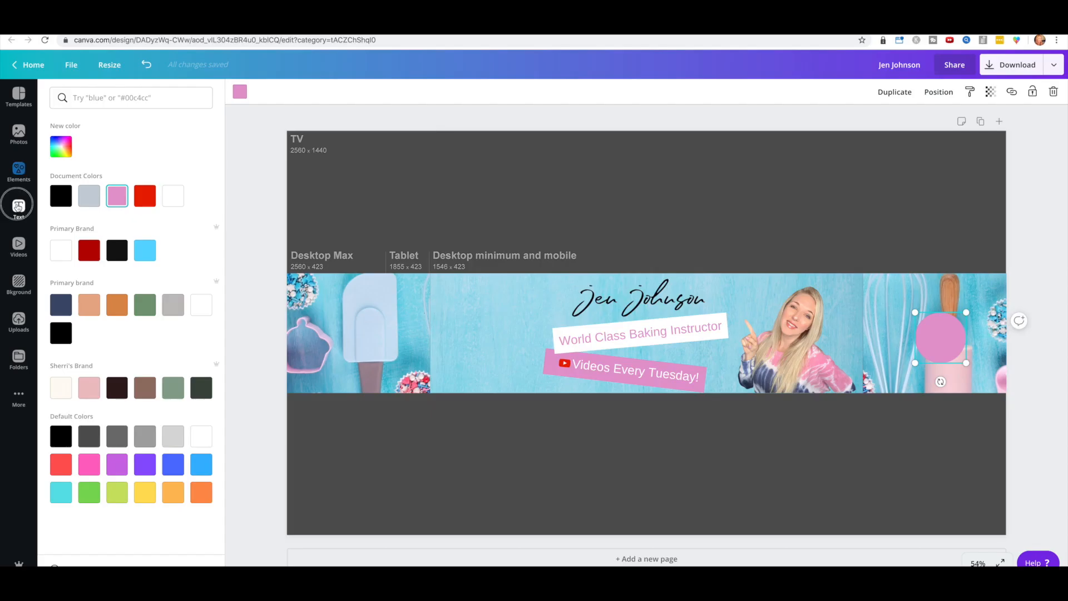
left_click(18, 208)
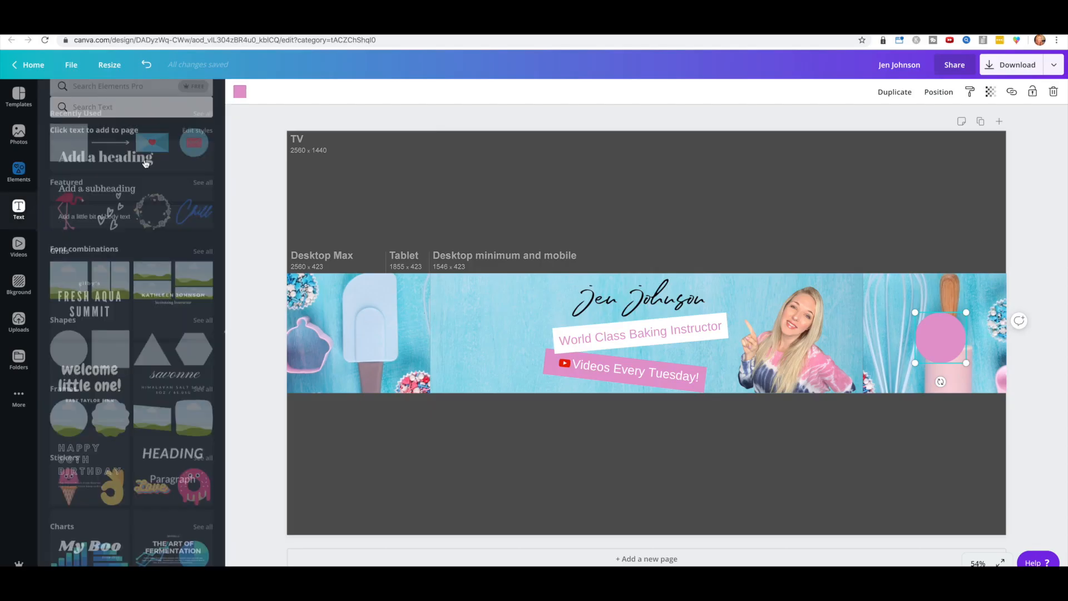
Step: Add 'Join My Next Class!' in Abril Fatface, enlarged over the pink circle, and delete the leftover text box
left_click(101, 179)
type("Free Masterc")
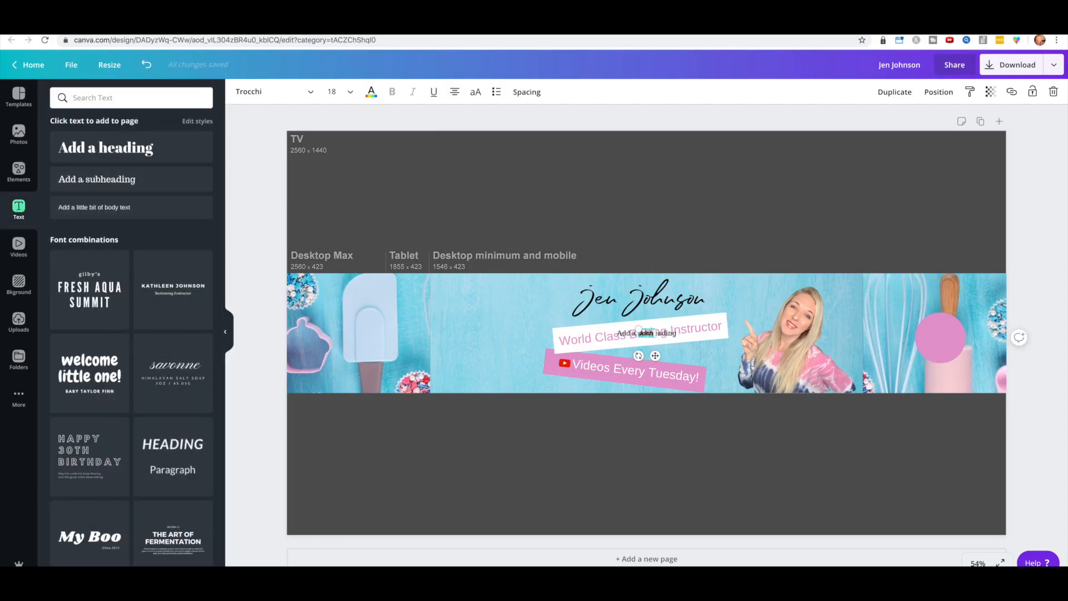
type(" Class!")
left_click(266, 97)
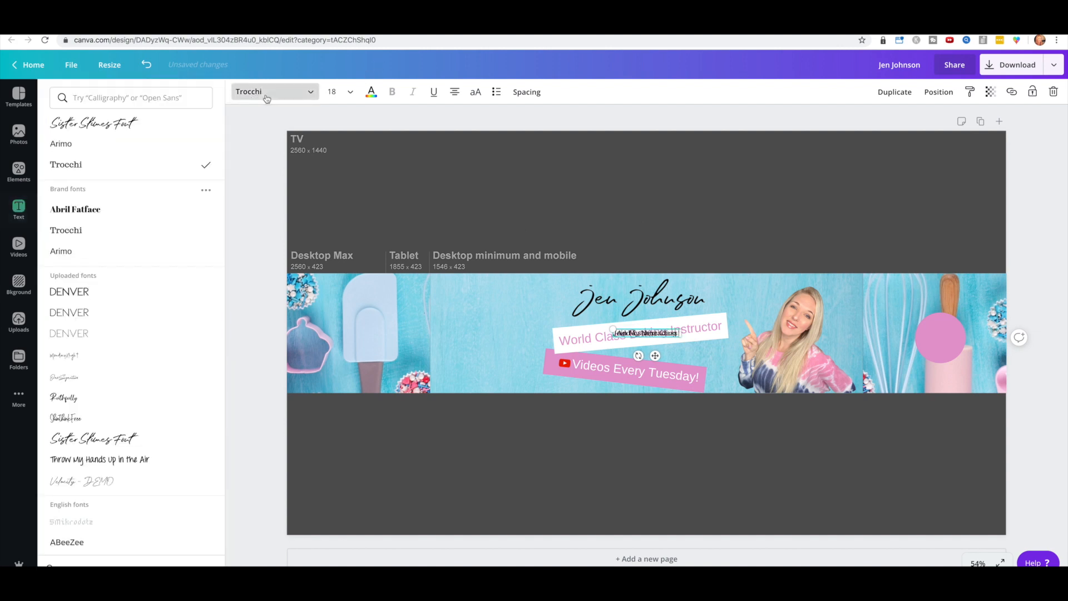
left_click(73, 211)
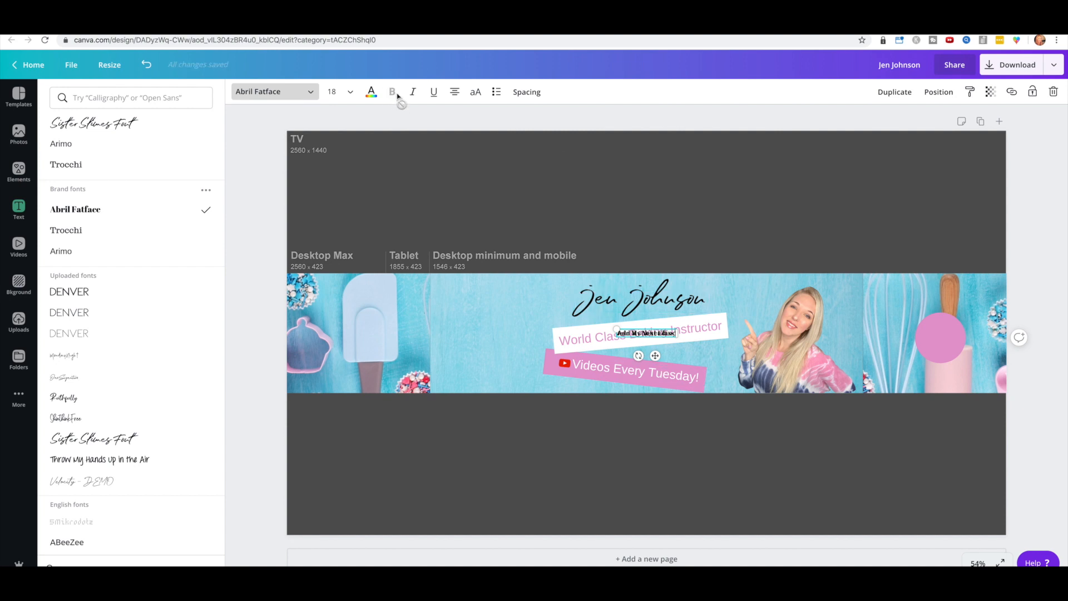
left_click_drag(647, 330, 955, 329)
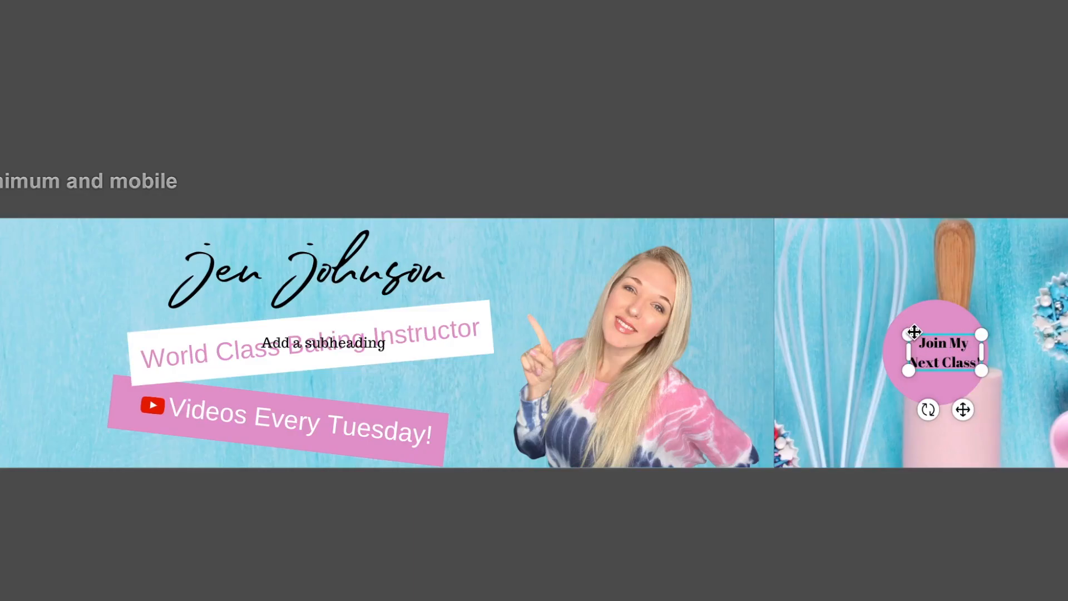
mouse_move(929, 328)
left_mouse_down()
mouse_move(881, 322)
mouse_move(938, 324)
left_mouse_up()
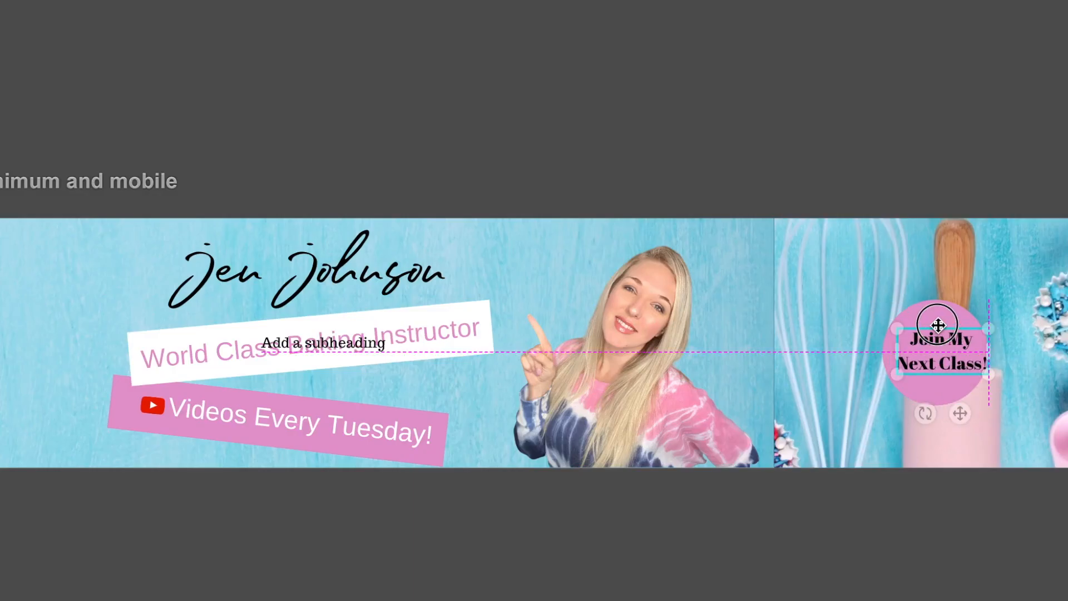
left_click(339, 343)
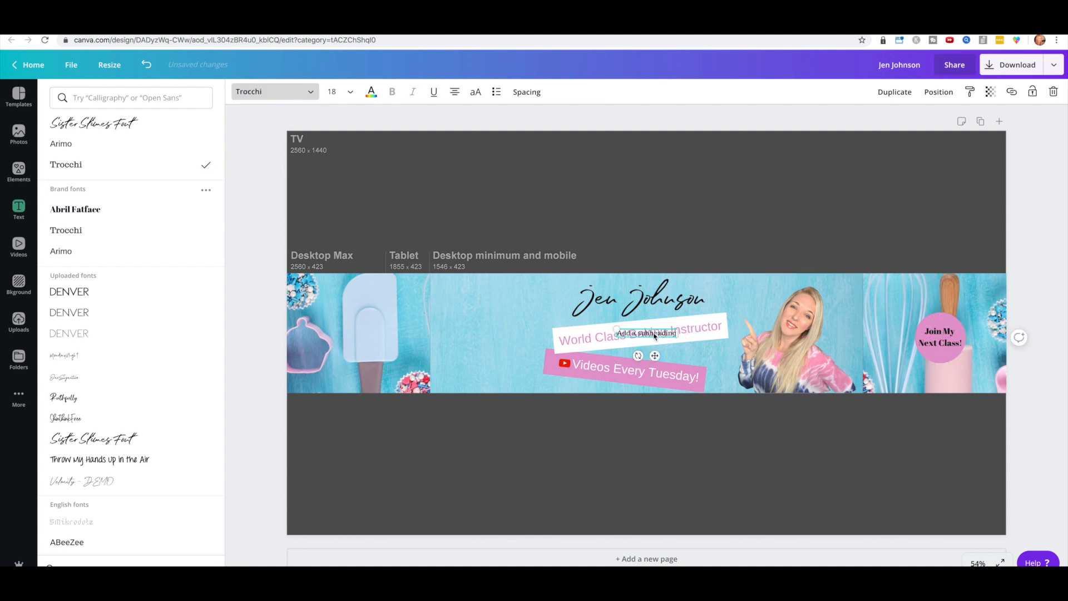
key("Delete")
left_click(103, 99)
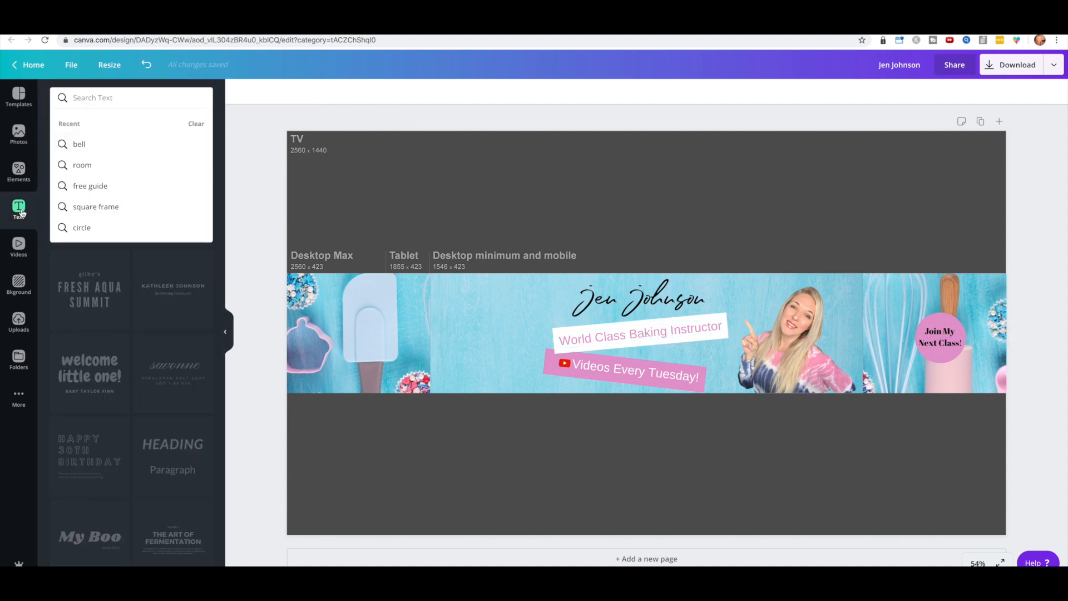
Step: Search Elements for 'arrow' and add a loop arrow graphic to the banner
left_click(18, 170)
left_click(89, 99)
type("a")
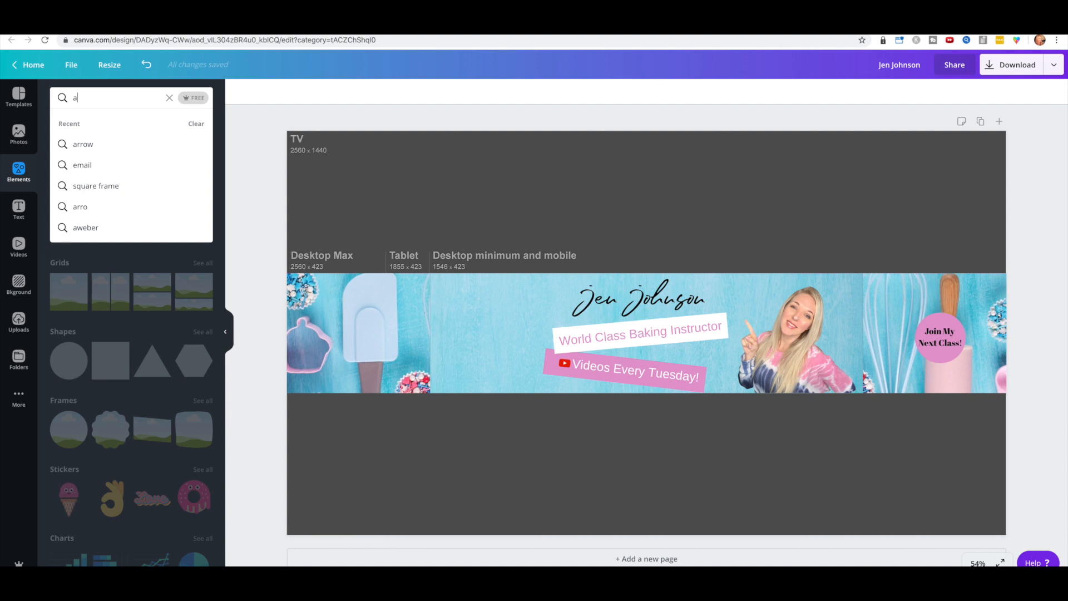
type("rrow")
key("Return")
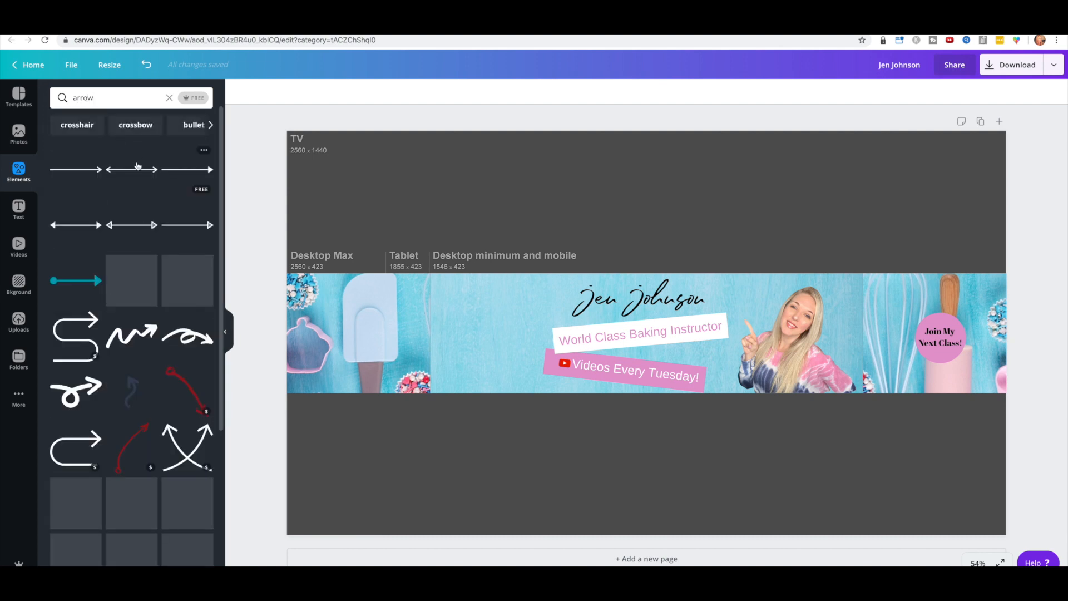
left_click_drag(95, 172, 424, 186)
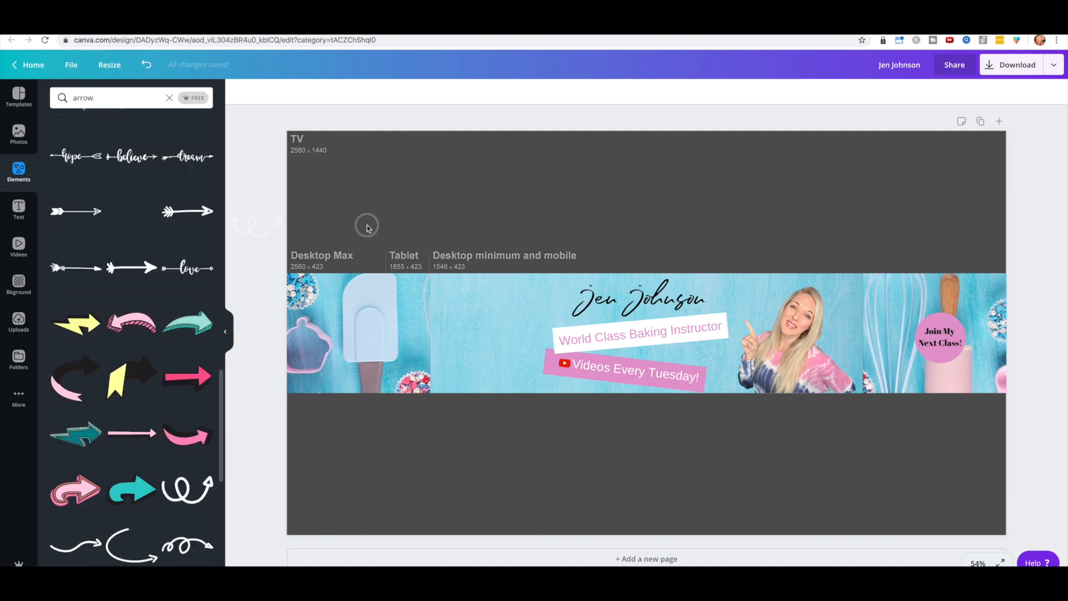
left_click_drag(365, 226, 472, 232)
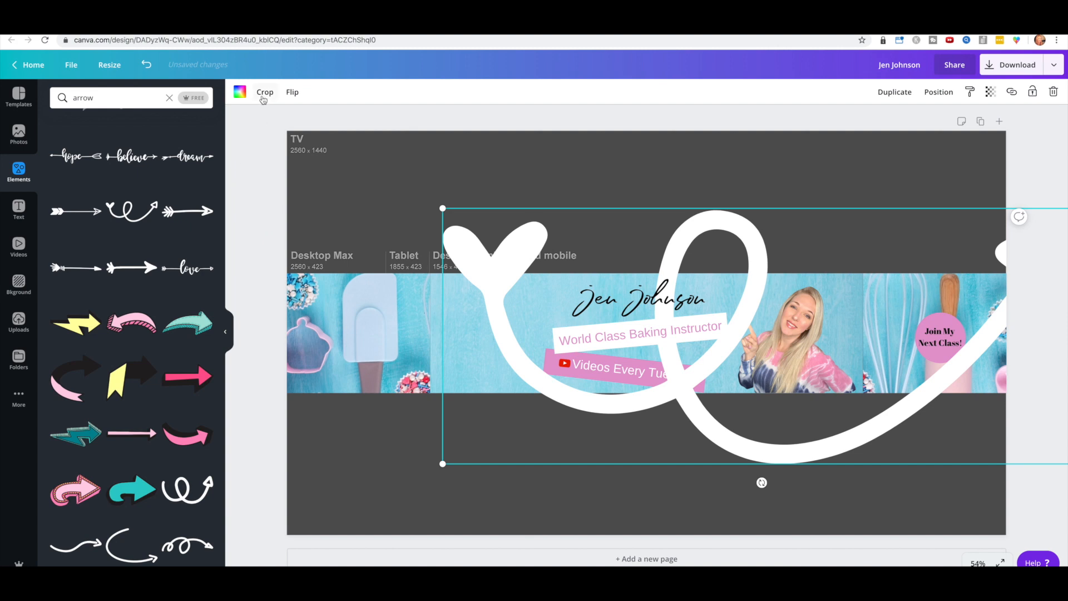
Step: Shrink and rotate the swirl arrow beside the pink circle, then add a new subheading box
left_click_drag(442, 463, 788, 167)
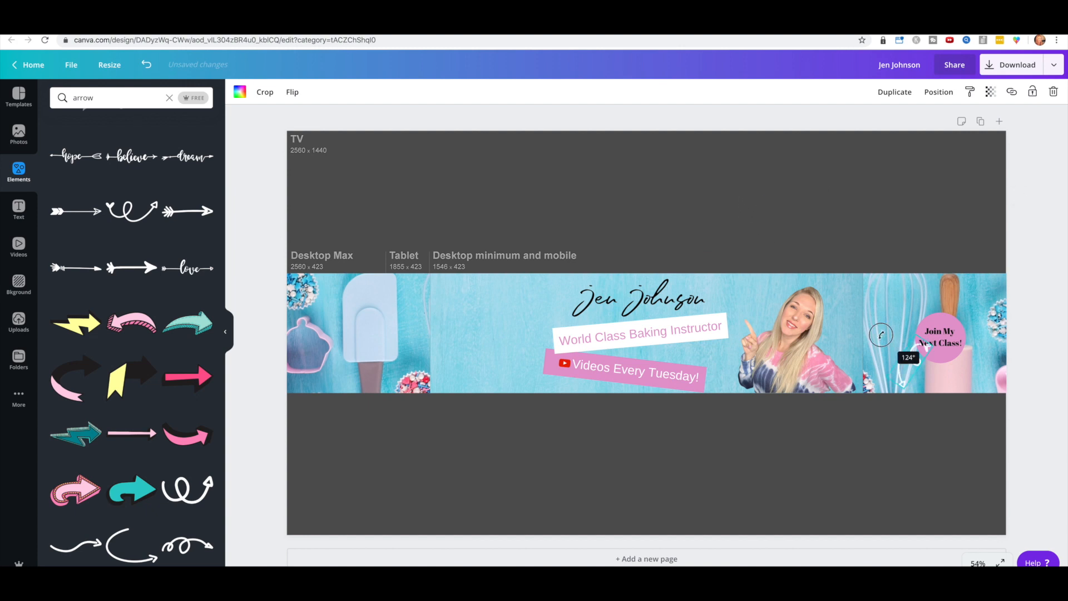
left_click_drag(879, 336, 870, 365)
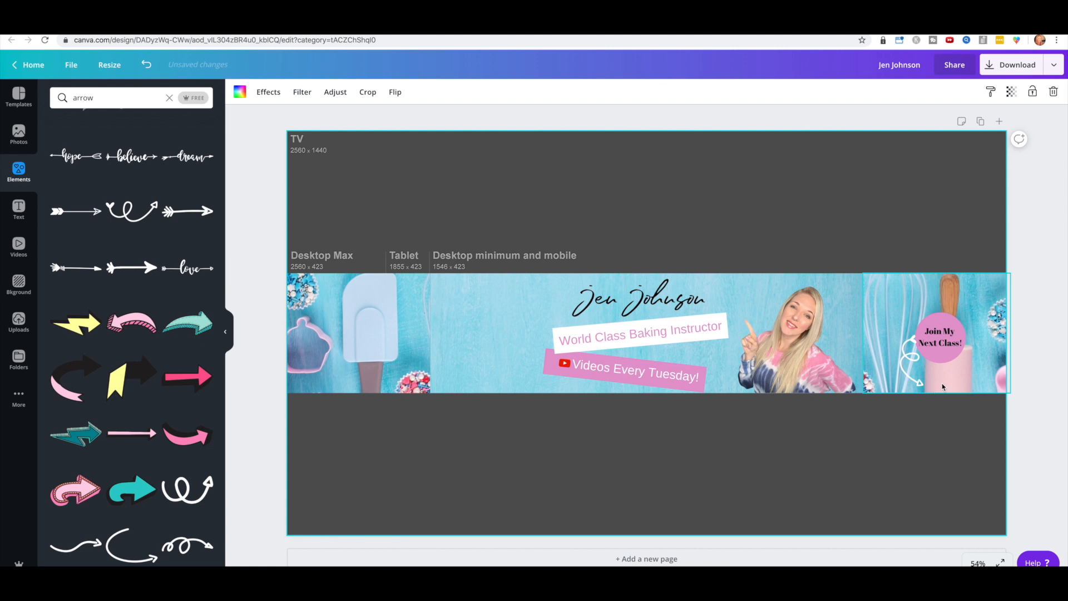
left_click(905, 353)
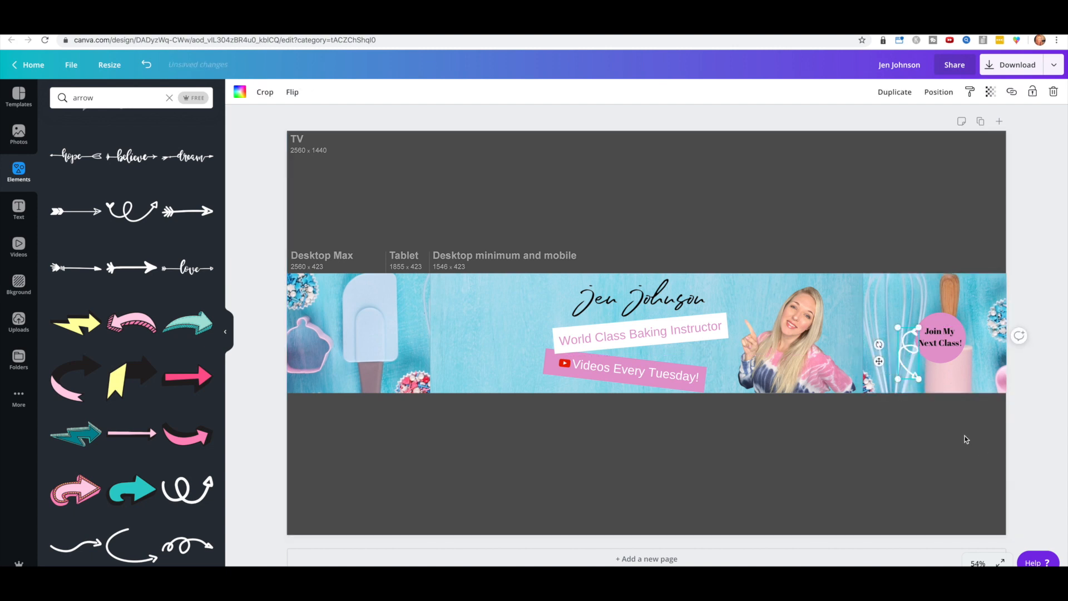
left_click(953, 401)
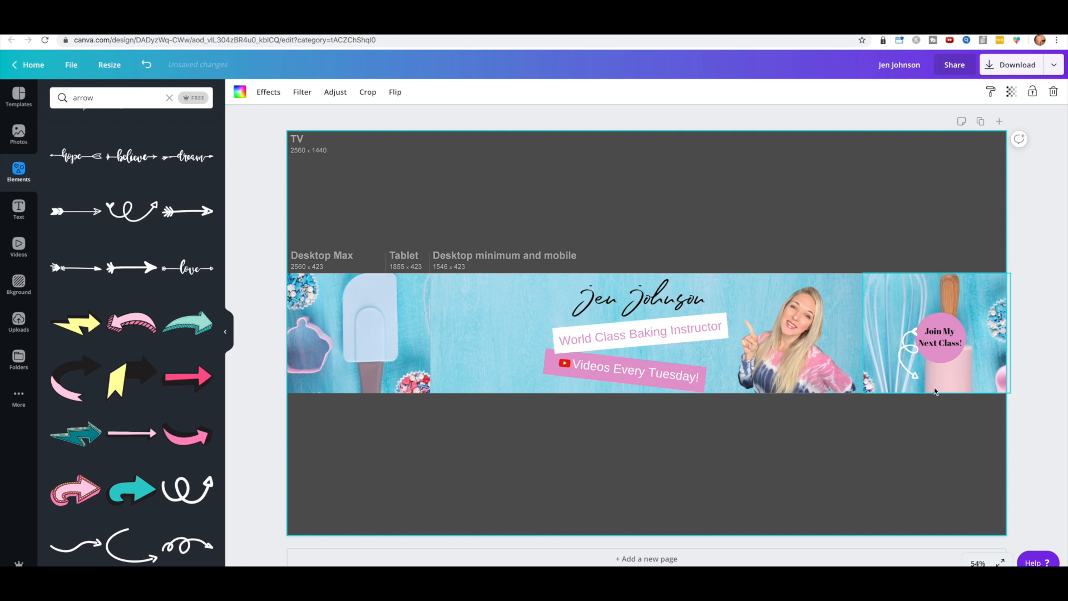
left_click(18, 208)
left_click(87, 187)
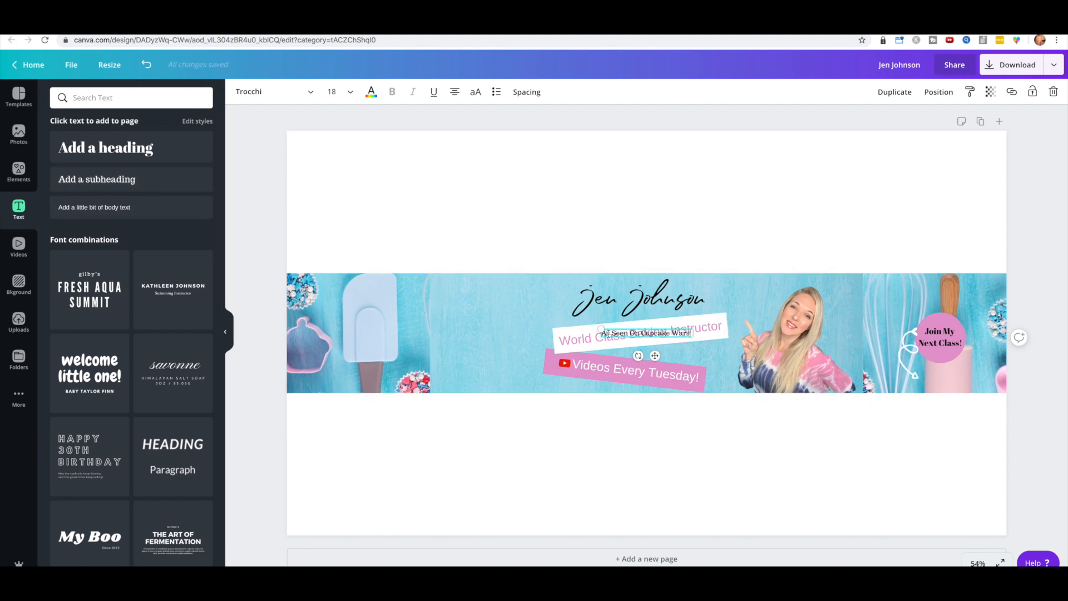
Step: Set the 'As Seen On Cupcake Wars' text to size 48, undoing an accidental photo shift
left_click_drag(645, 333, 469, 301)
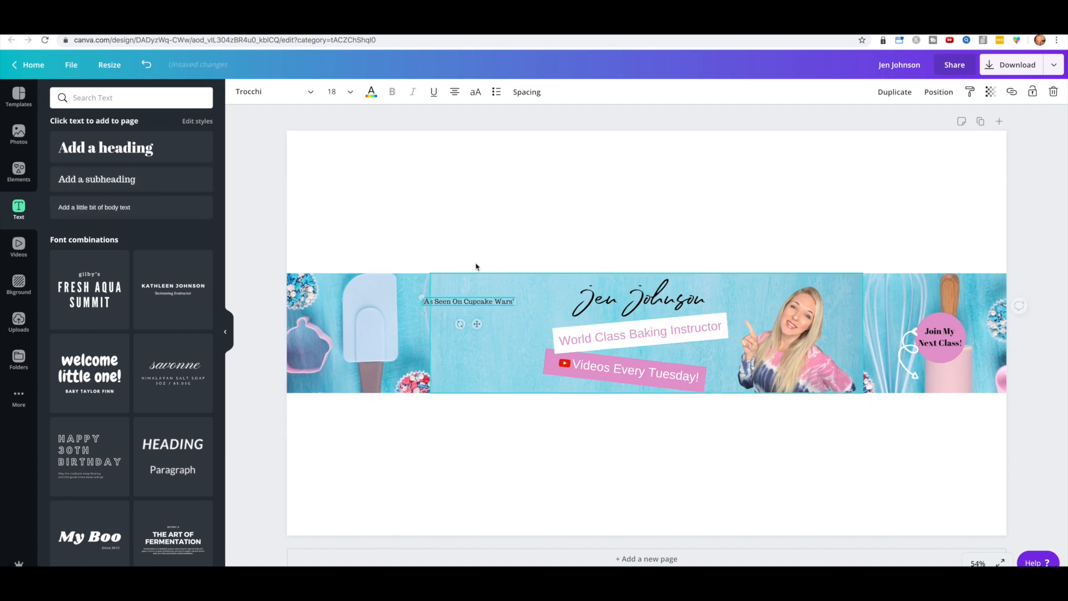
left_click(332, 91)
left_click(356, 393)
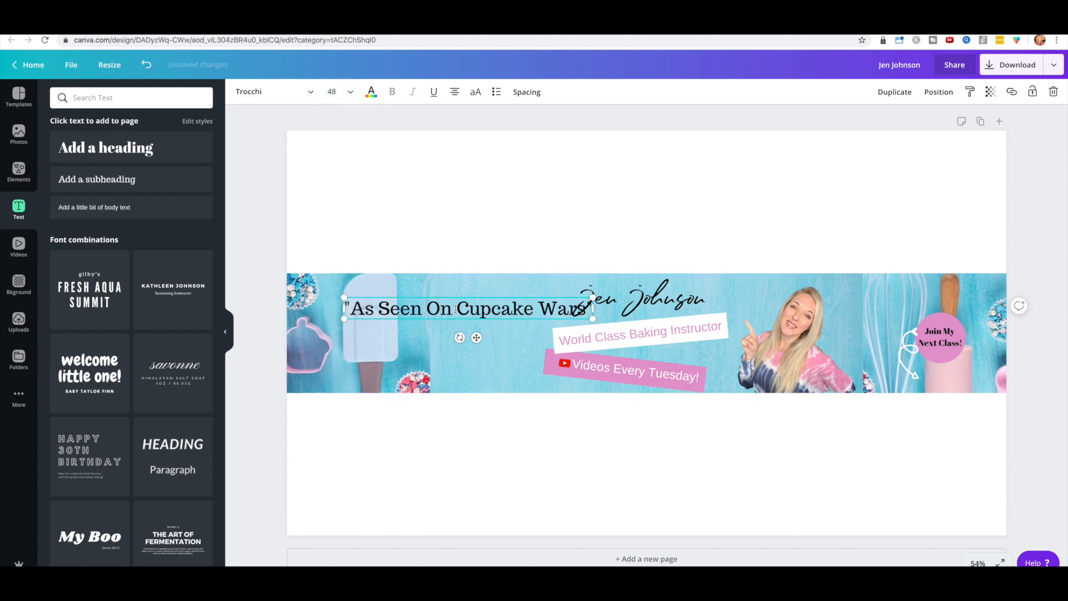
left_click_drag(452, 292, 441, 294)
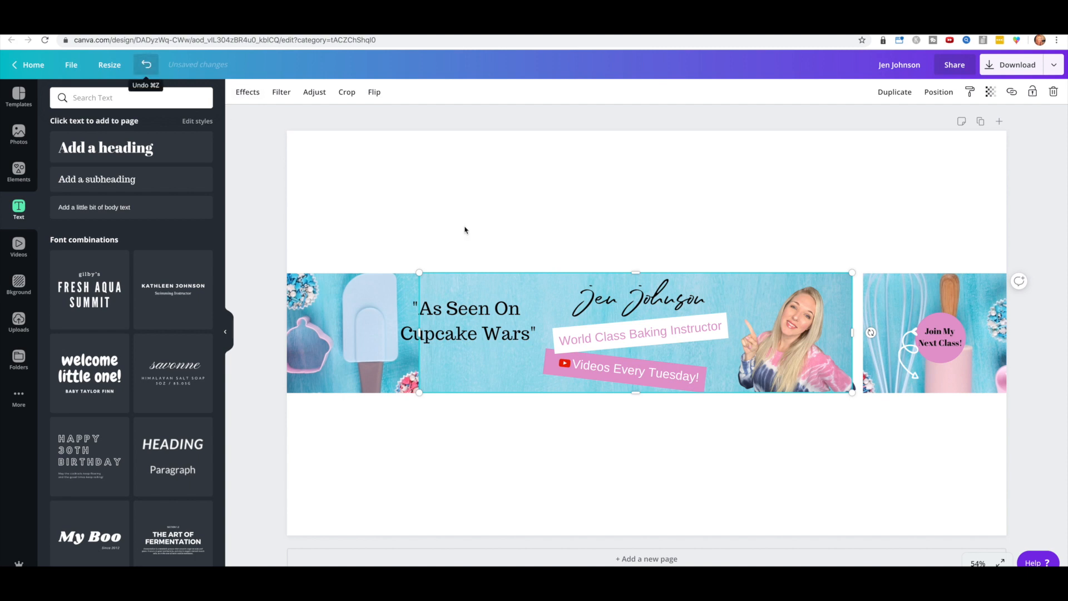
left_click(148, 68)
left_click(460, 320)
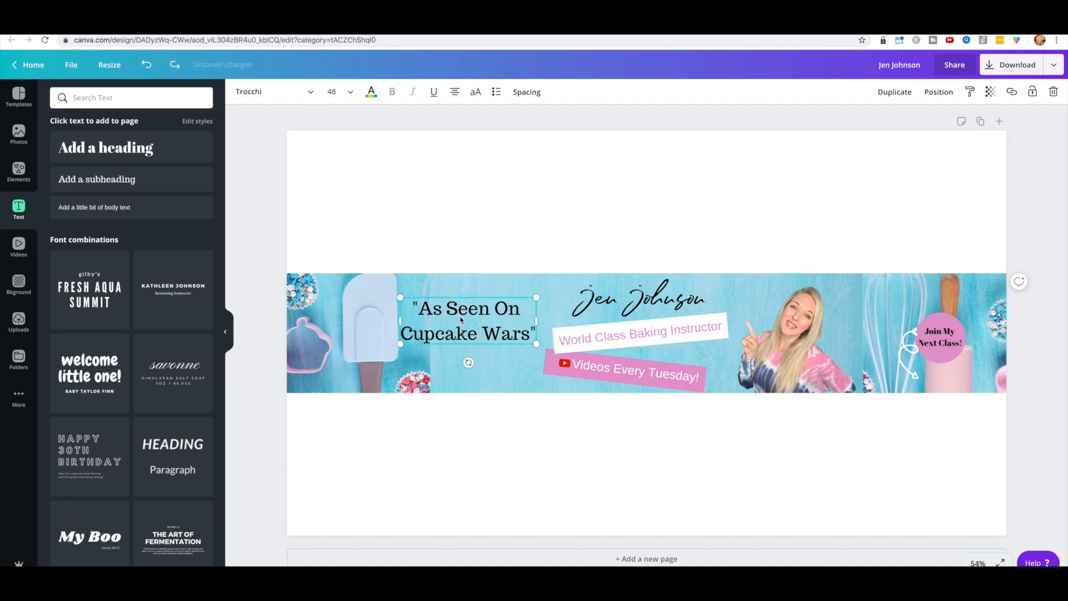
left_click_drag(460, 322, 388, 323)
Step: Place the quote just left of the name and shrink it to size 34
mouse_move(489, 292)
left_mouse_down()
mouse_move(493, 327)
mouse_move(488, 291)
left_mouse_up()
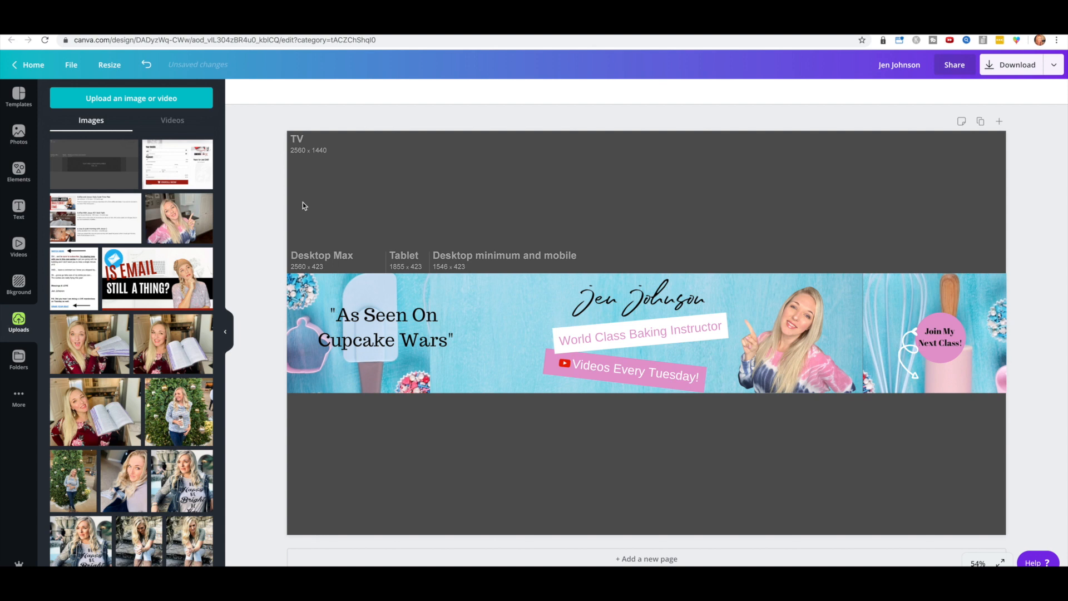
left_click(392, 343)
left_click_drag(392, 341, 363, 336)
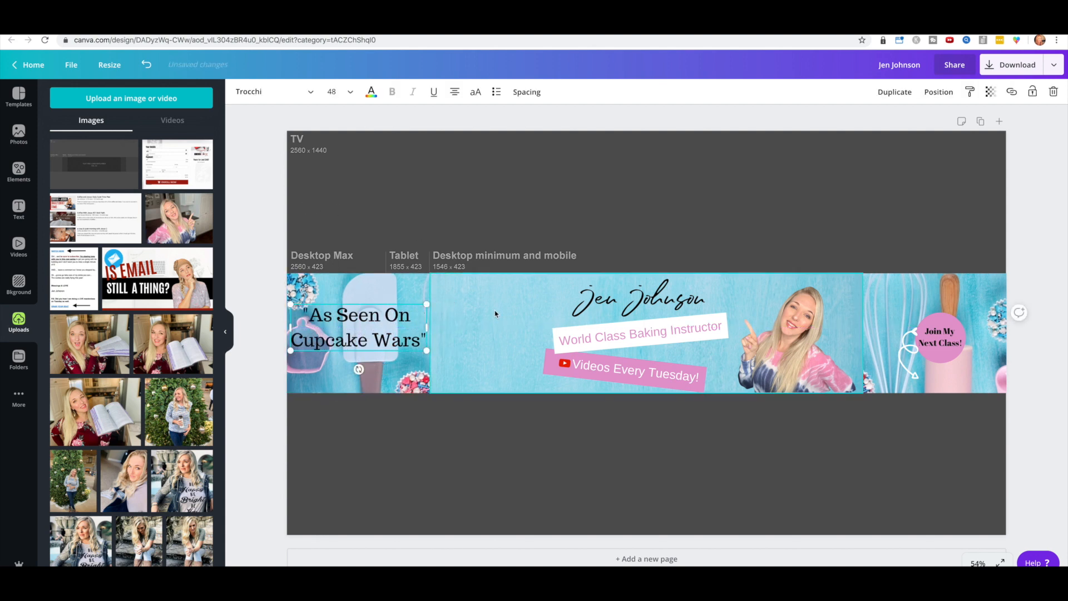
left_click_drag(376, 336, 489, 325)
left_click_drag(558, 350, 486, 321)
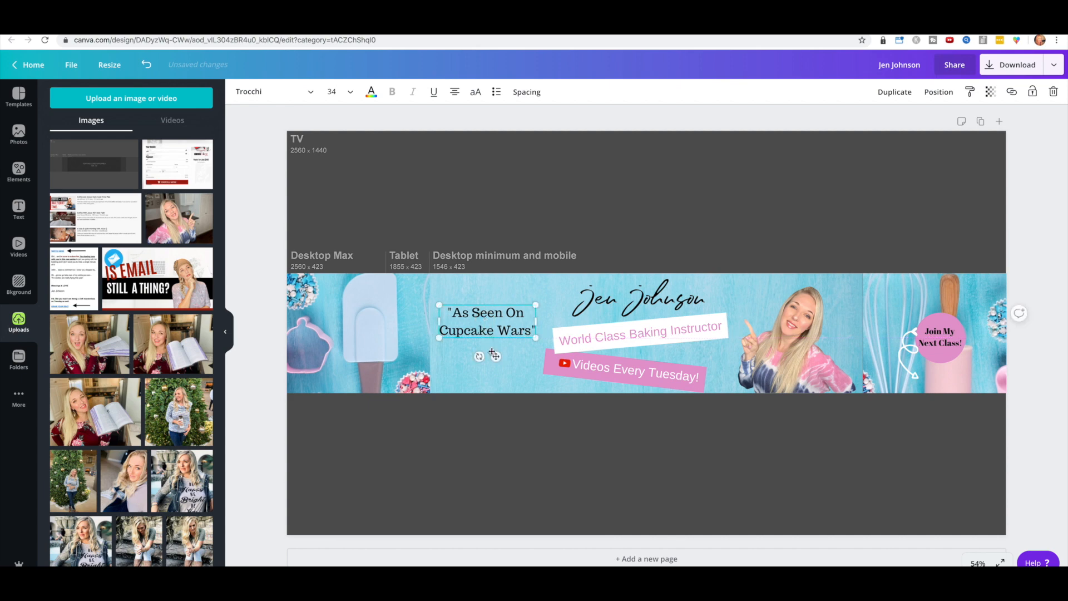
left_click(18, 172)
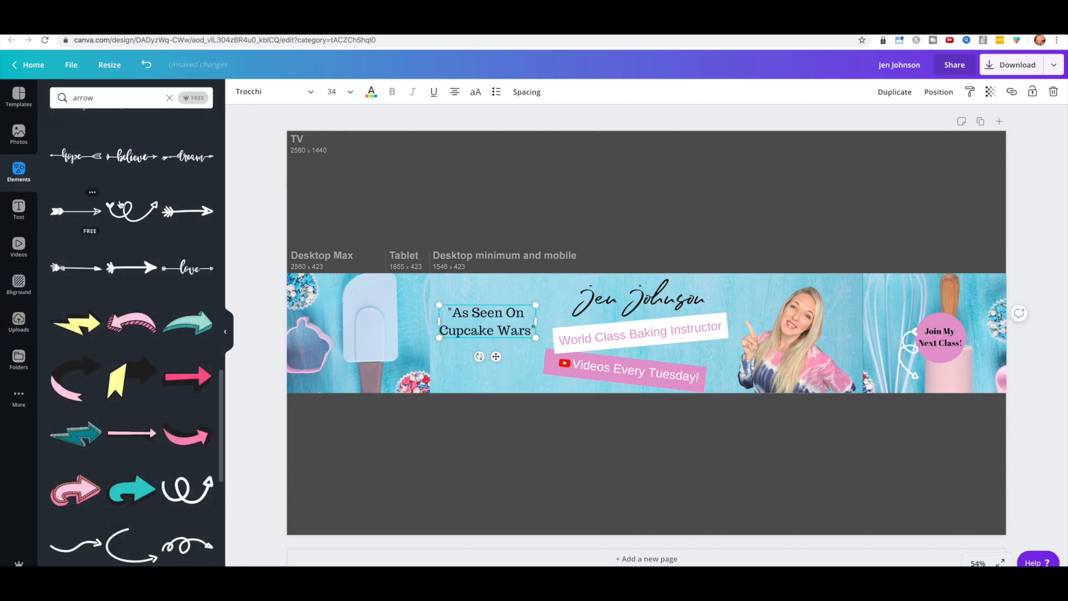
Step: Add a 306×306 white box at the banner's left, behind and centred on the quote
left_click(170, 100)
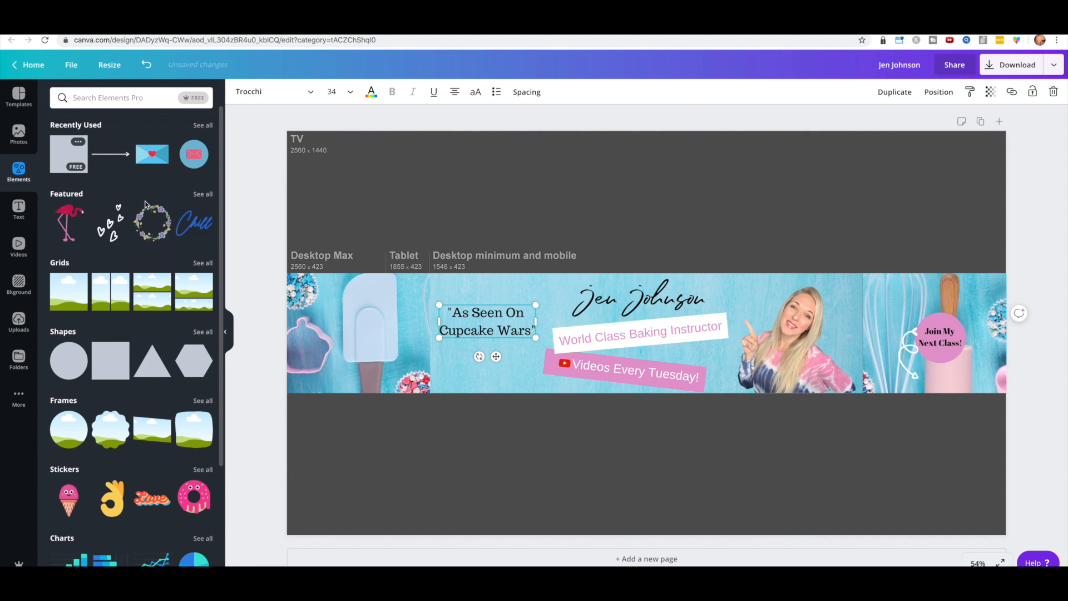
left_click(68, 154)
left_click_drag(484, 495, 714, 243)
left_click_drag(772, 223, 531, 329)
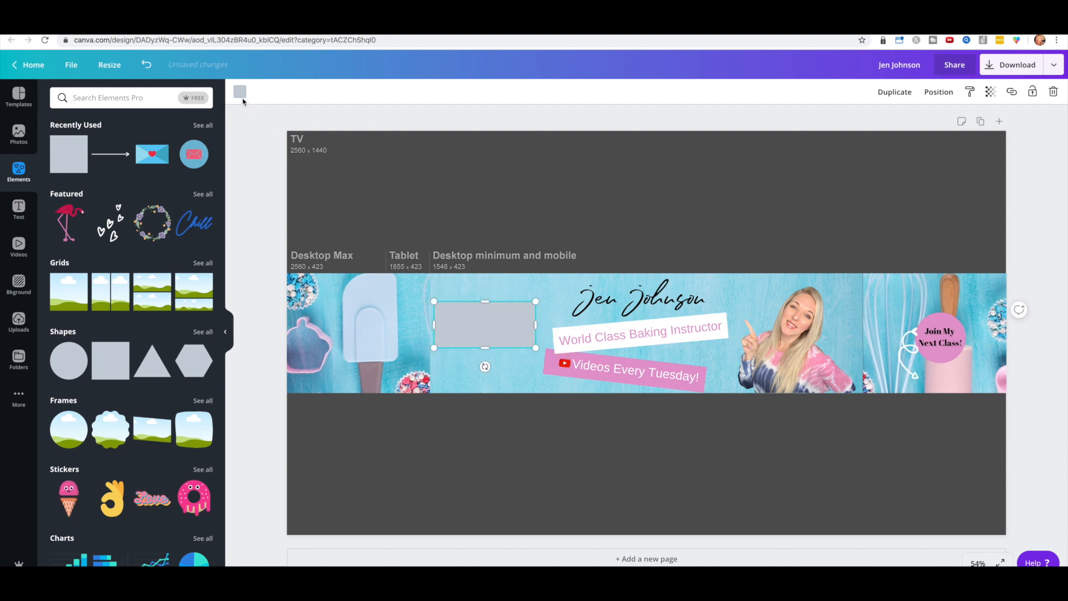
left_click(241, 95)
left_click(61, 251)
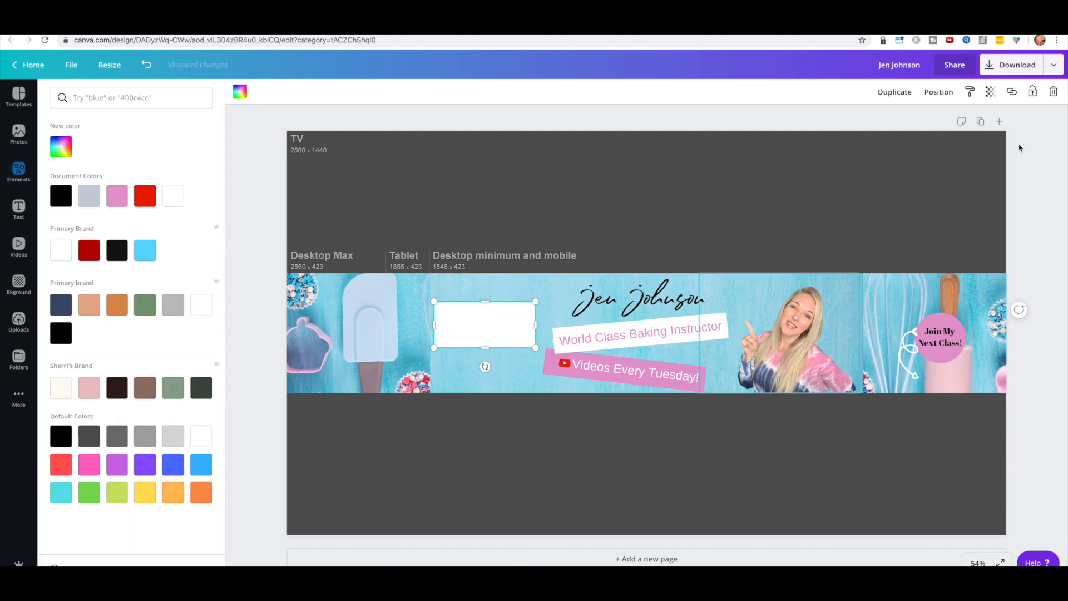
left_click(938, 91)
left_click(908, 123)
left_click(498, 332)
left_click_drag(491, 326, 488, 328)
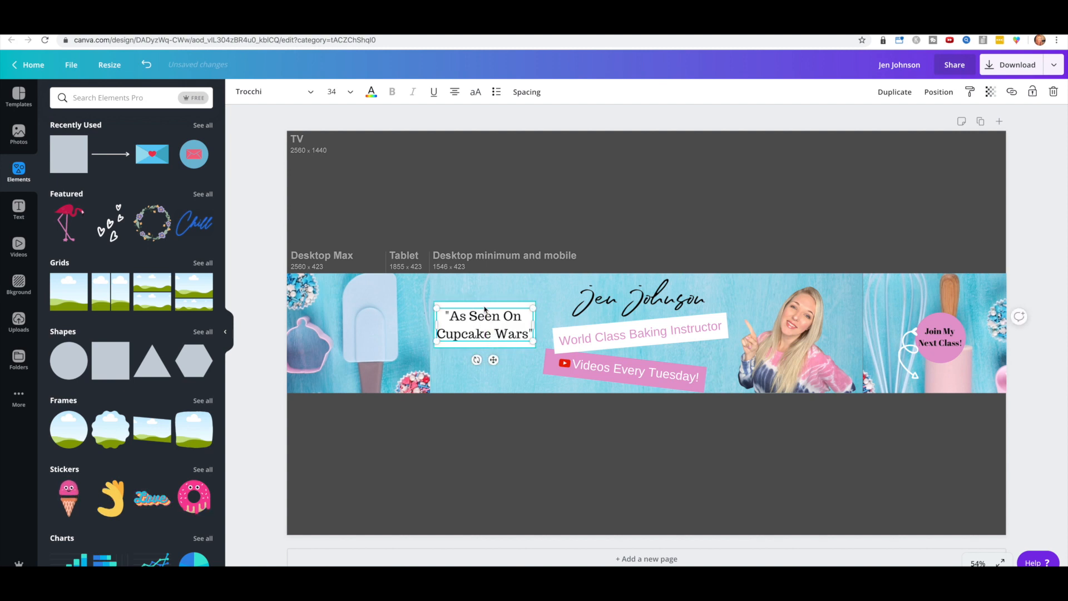
Step: Add a plain square frame from an Elements search for 'square' and fit it around the quote box
left_click(141, 97)
type("square")
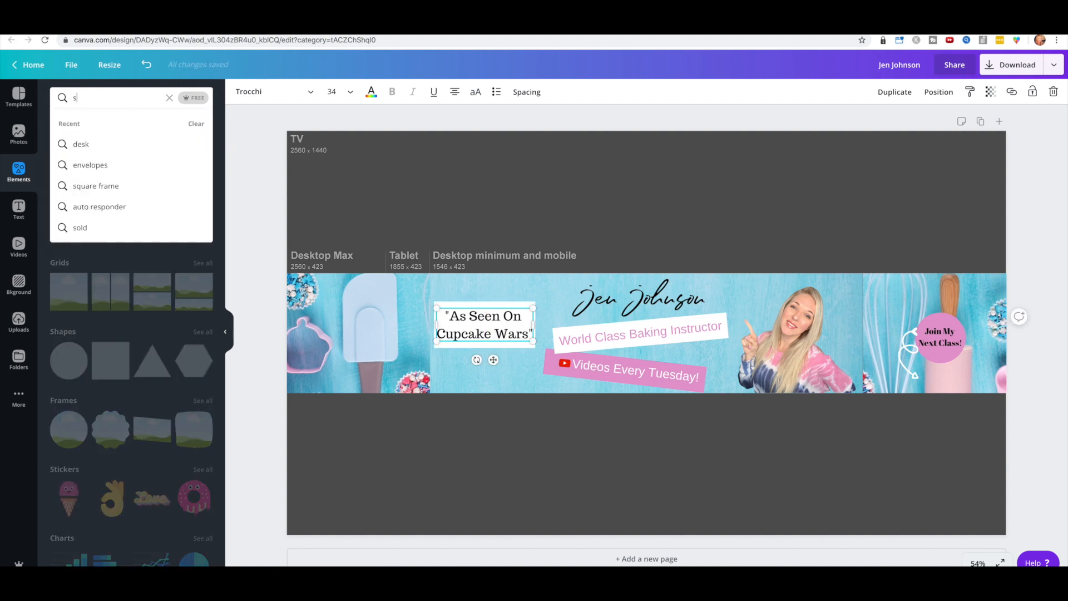
left_click(122, 143)
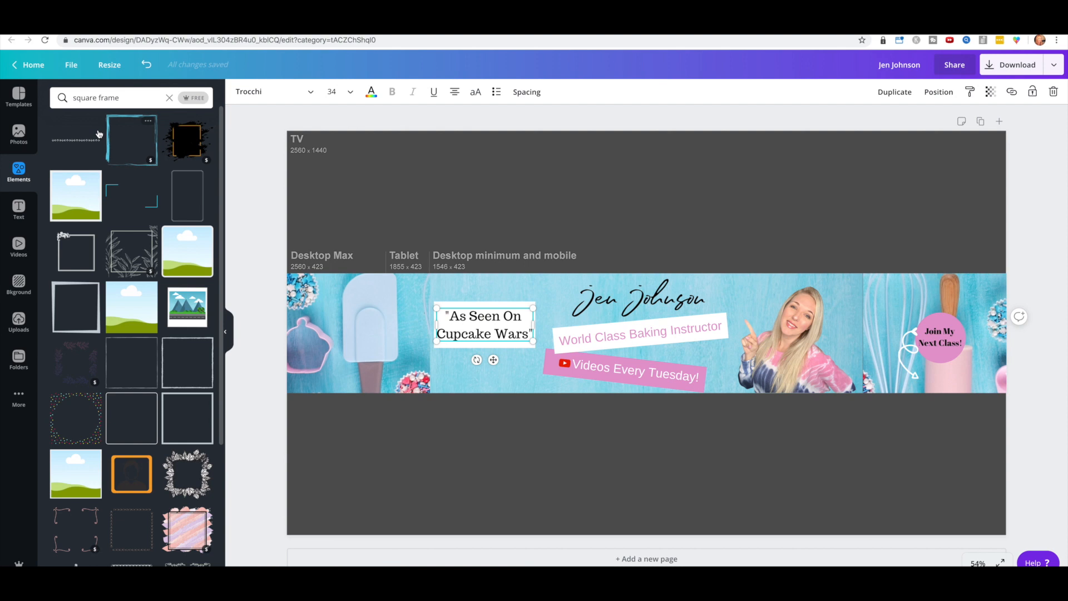
left_click_drag(76, 307, 361, 197)
left_click_drag(467, 470, 471, 220)
left_click_drag(316, 147, 474, 211)
left_click_drag(565, 240, 543, 324)
left_click_drag(418, 323, 426, 324)
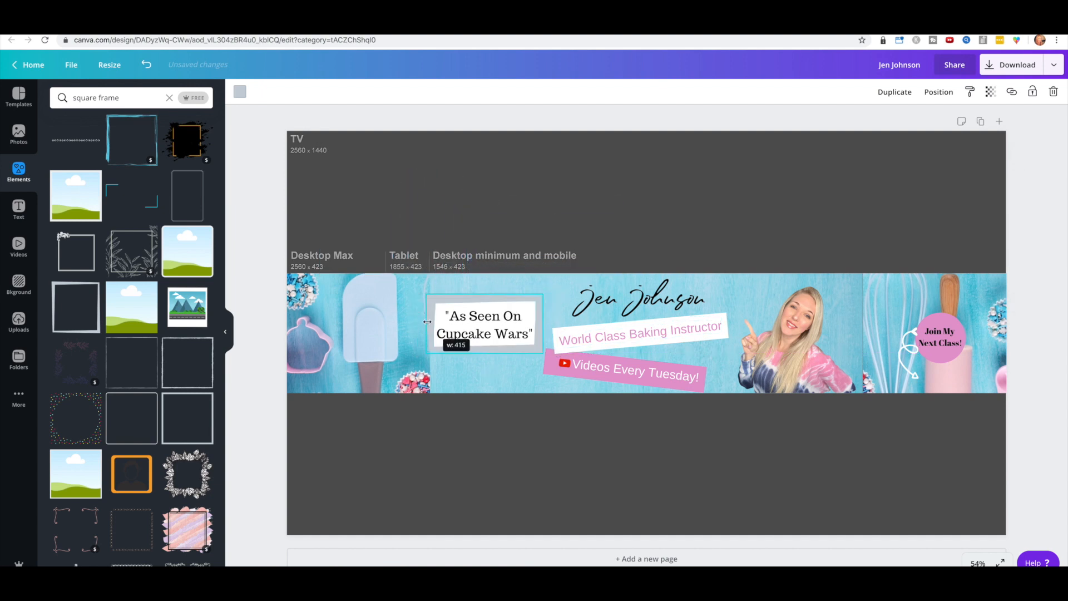
left_click(674, 185)
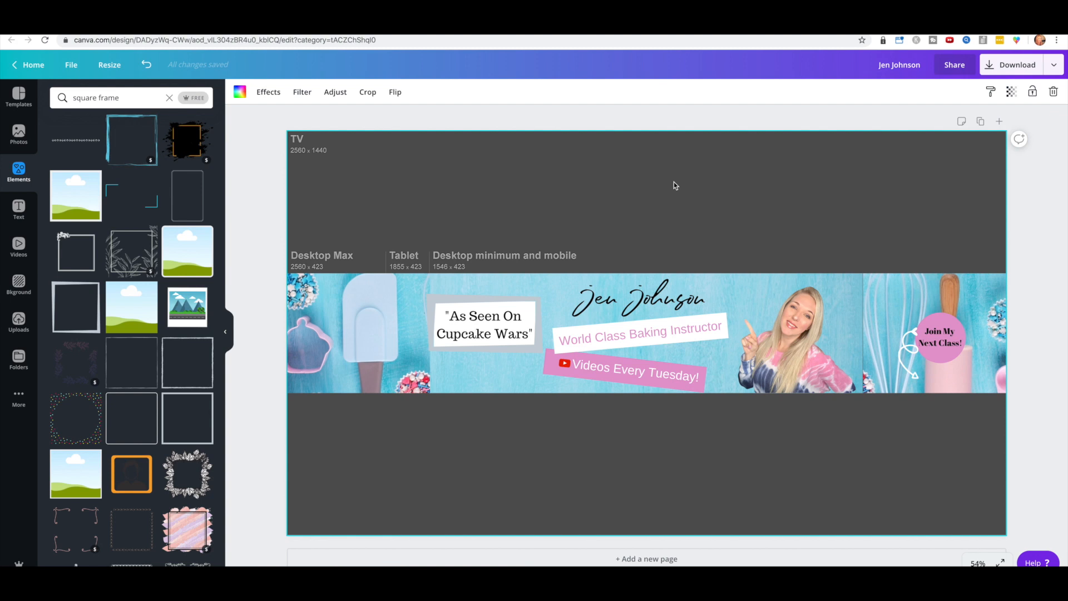
Step: Move the framed quote box left over the spatula, colour the frame pink and send it back two layers
left_click(632, 308)
left_click_drag(632, 307, 623, 305)
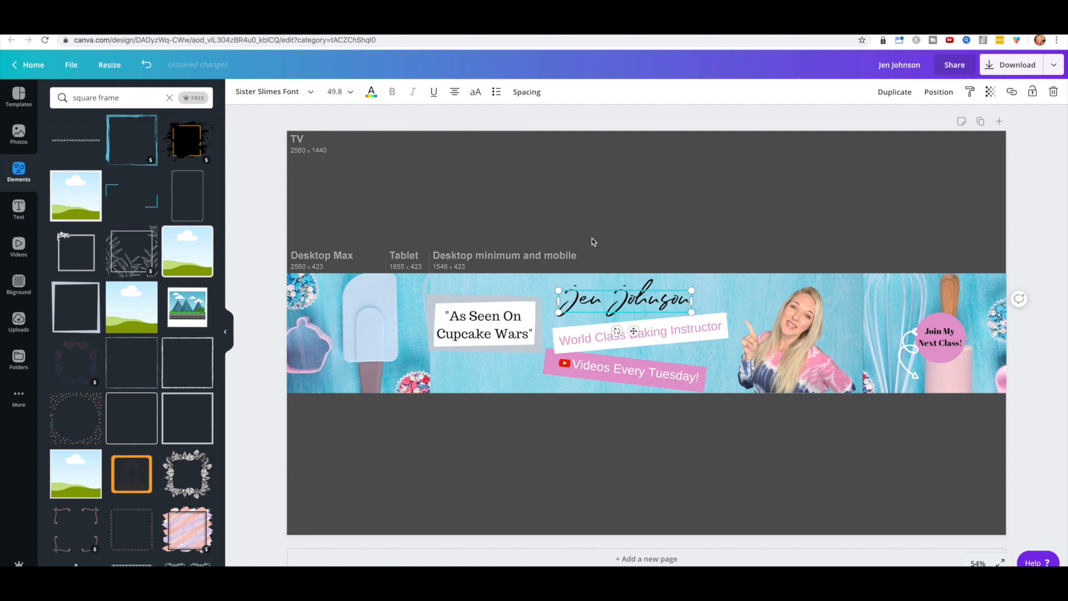
left_click_drag(474, 298, 348, 295)
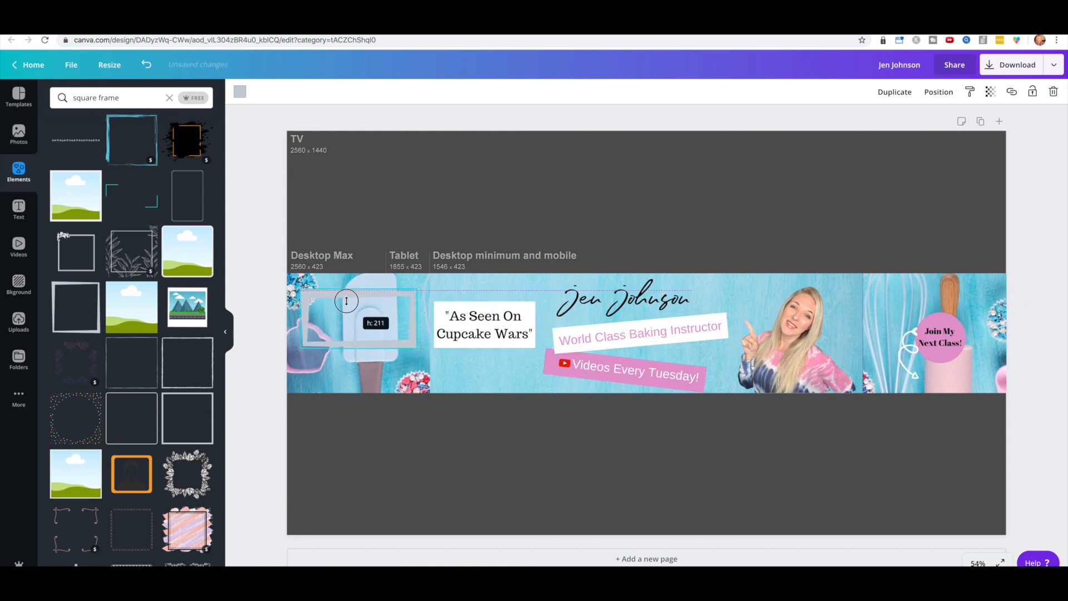
left_click_drag(474, 305, 356, 314)
left_click(239, 91)
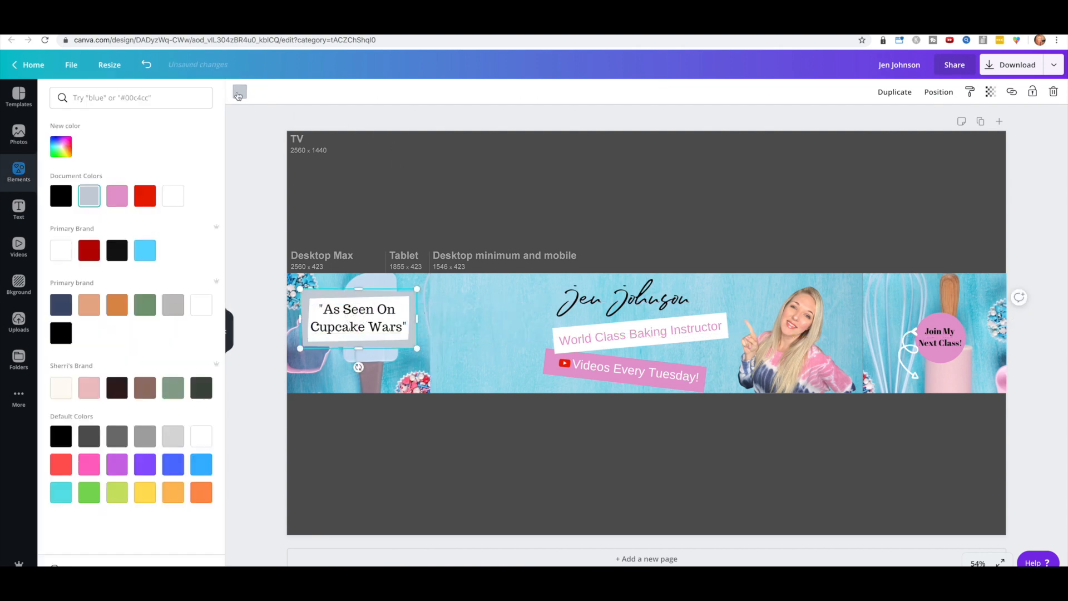
left_click(117, 197)
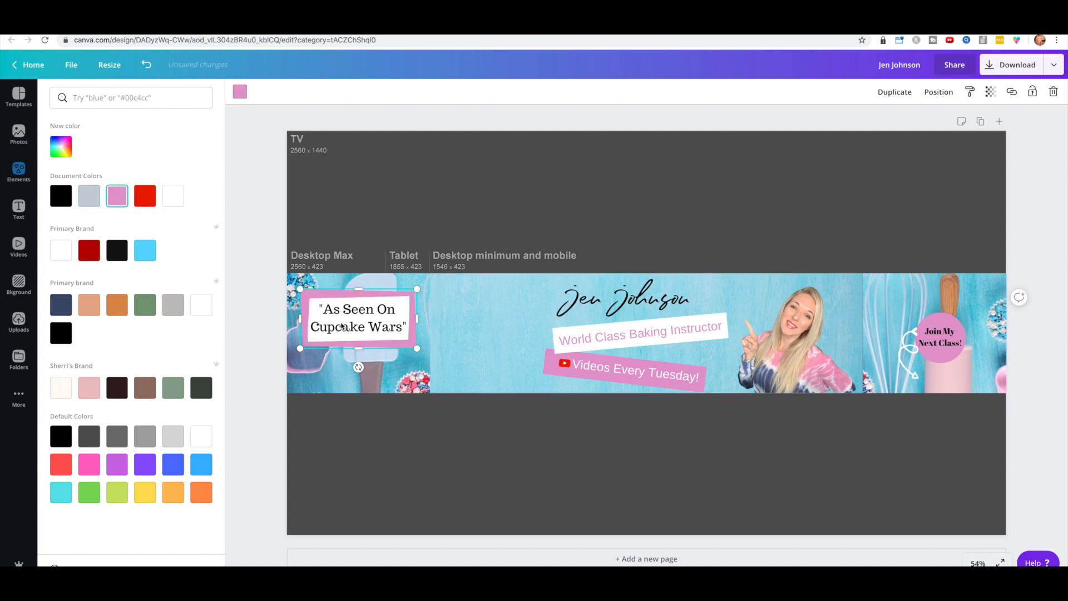
left_click(937, 94)
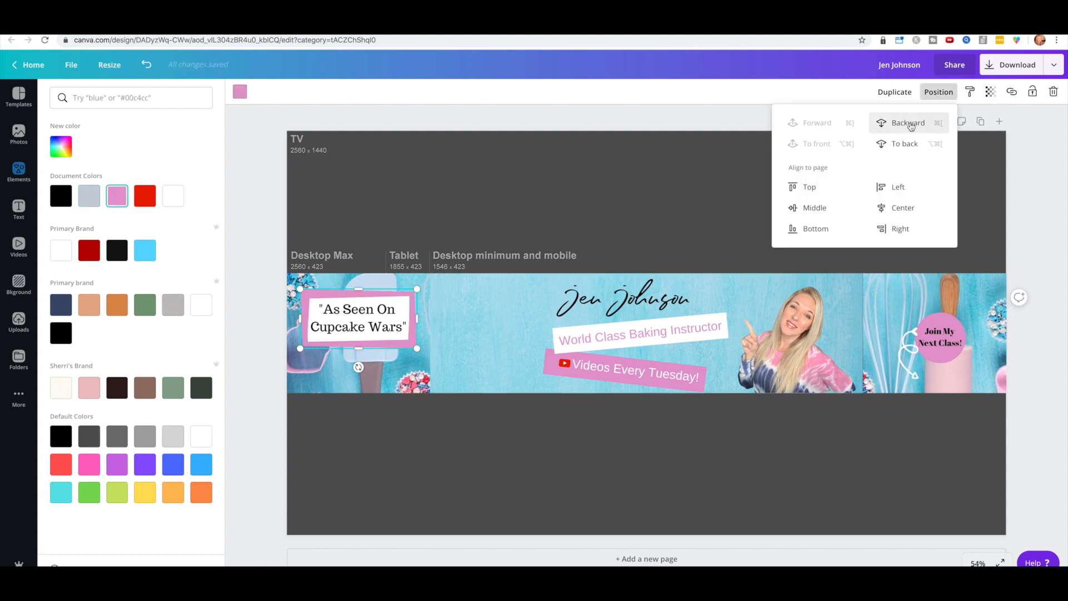
left_click(909, 125)
left_click(908, 125)
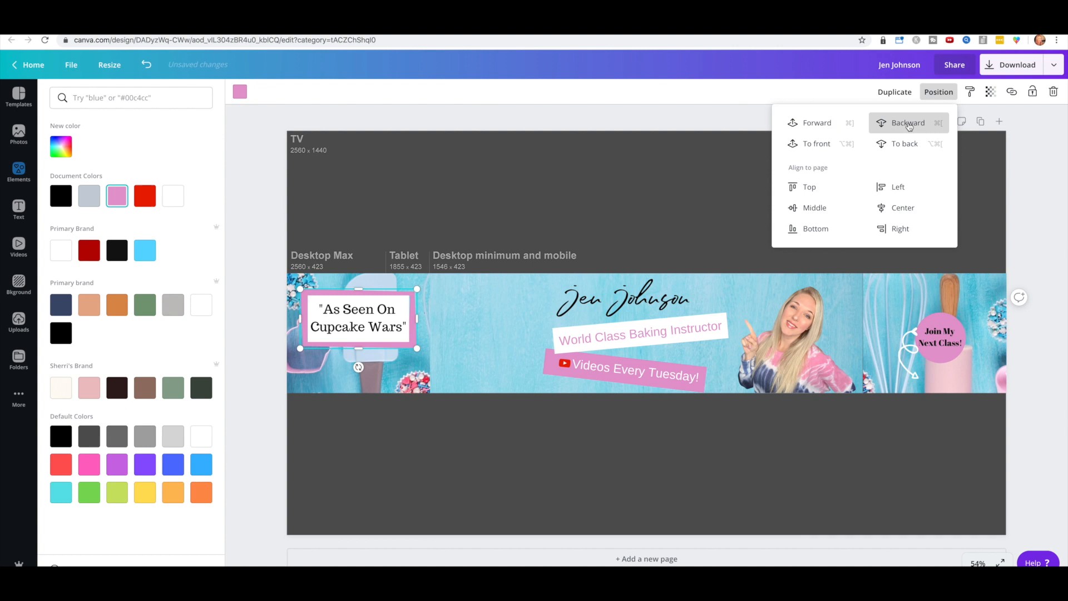
left_click(359, 307)
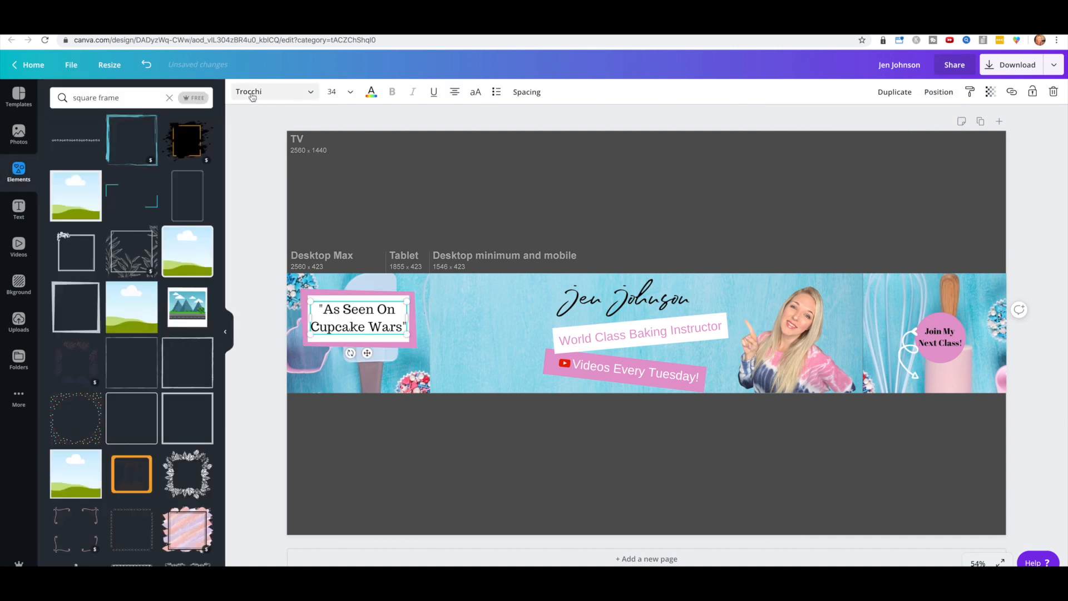
Step: Restyle the 'As Seen On Cupcake Wars' quote as DENVER, size 24, black text
left_click(252, 91)
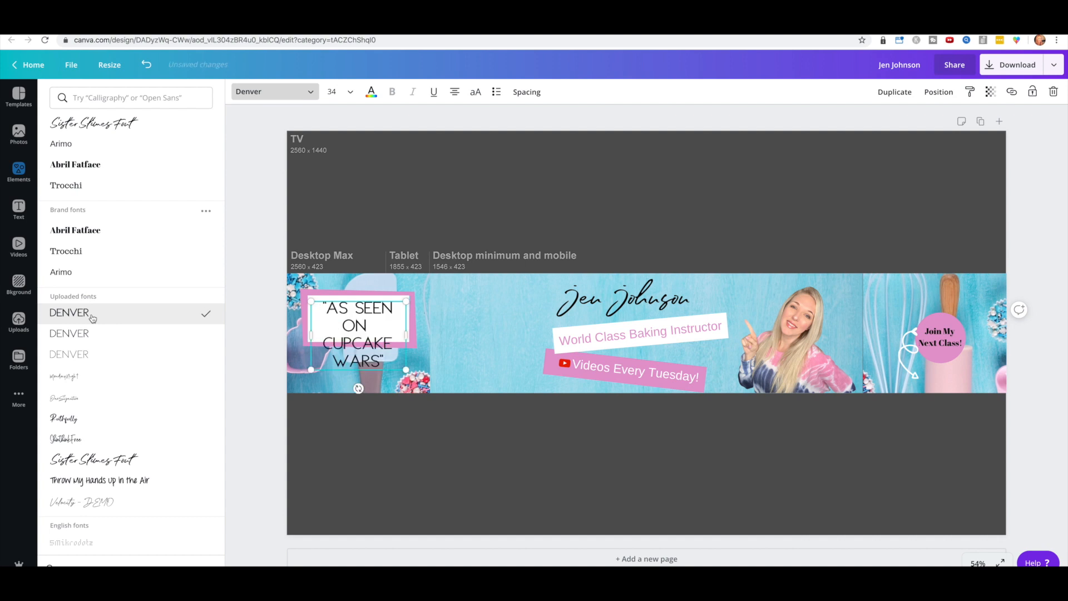
left_click(349, 92)
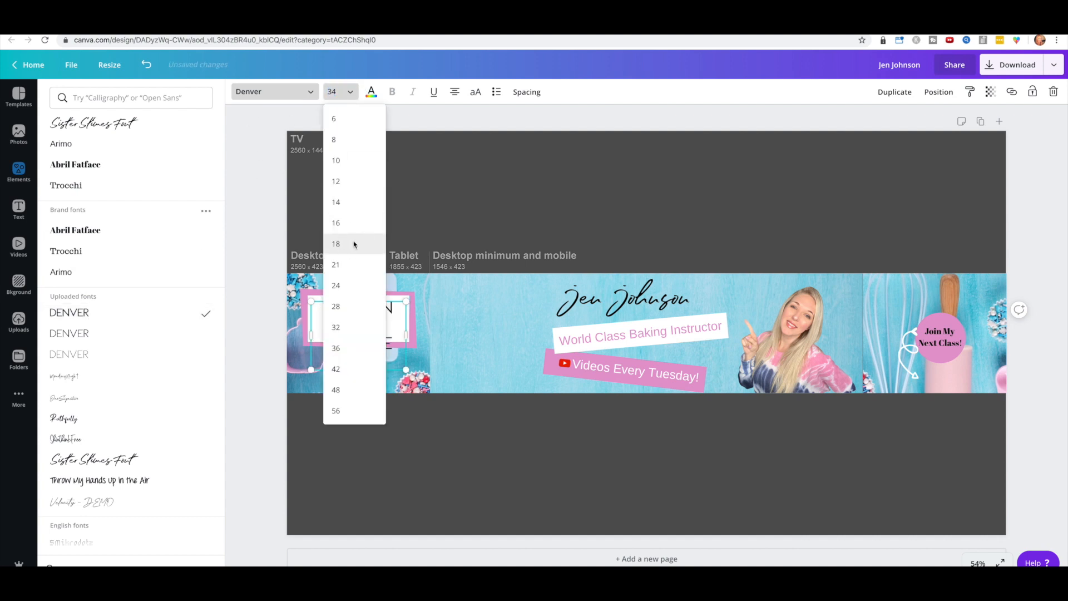
left_click(353, 244)
left_click(336, 95)
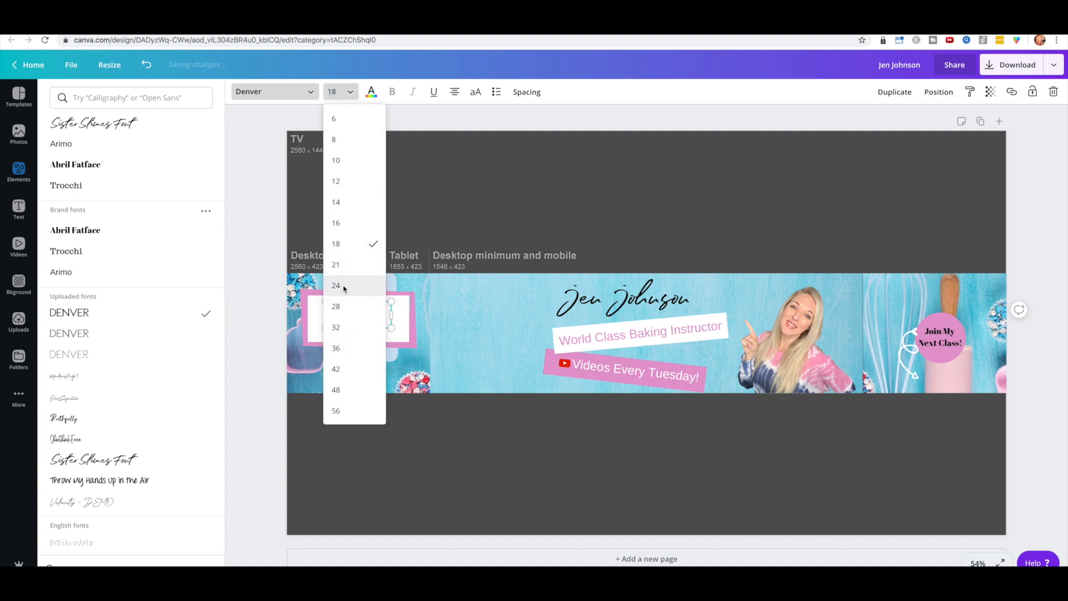
left_click(337, 286)
left_click(371, 92)
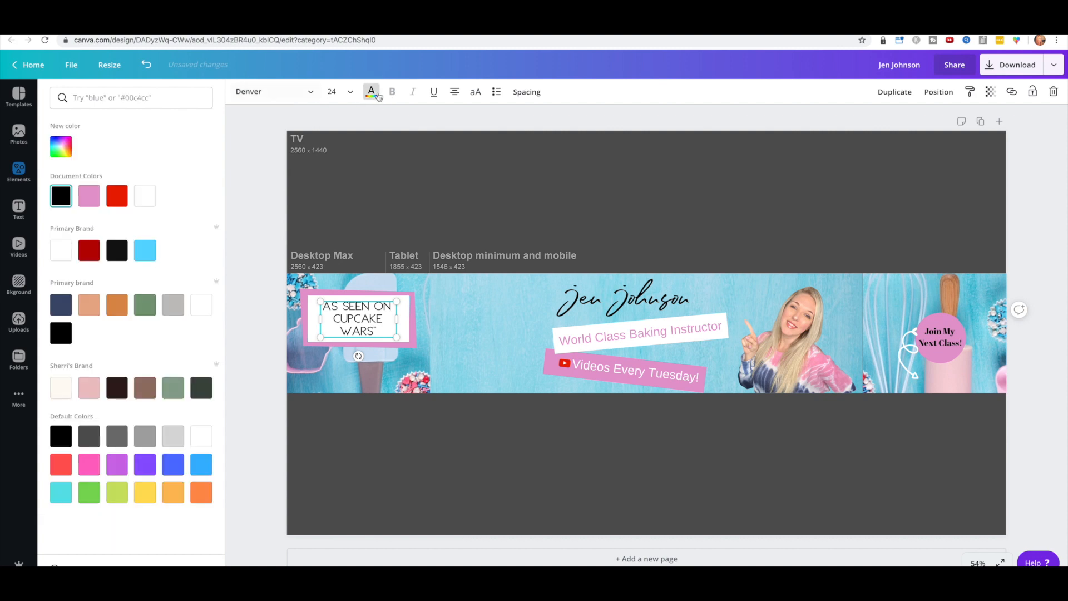
left_click(145, 255)
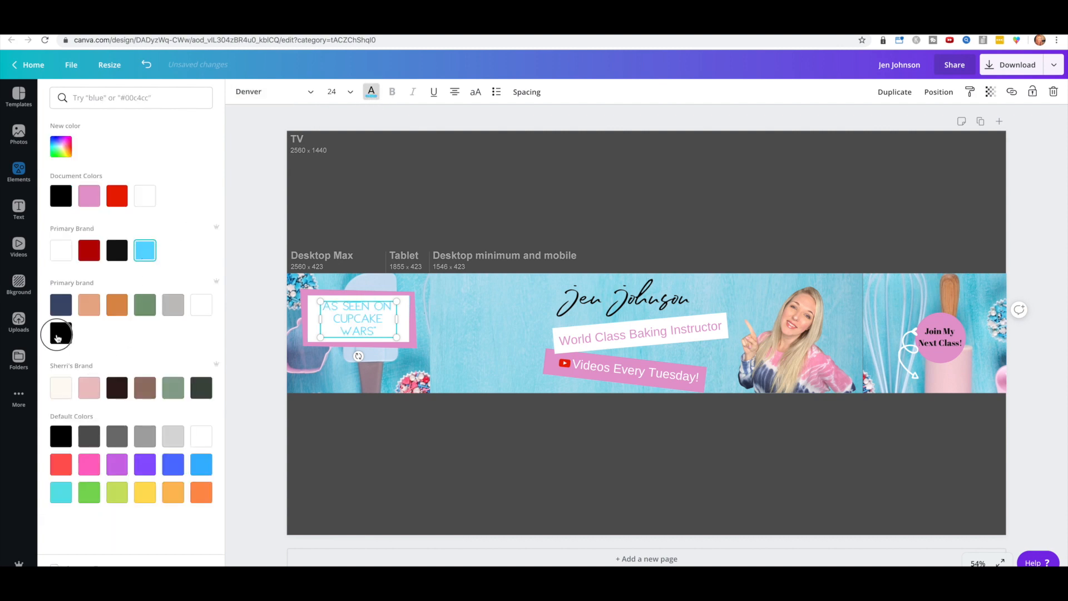
left_click(56, 338)
left_click(532, 193)
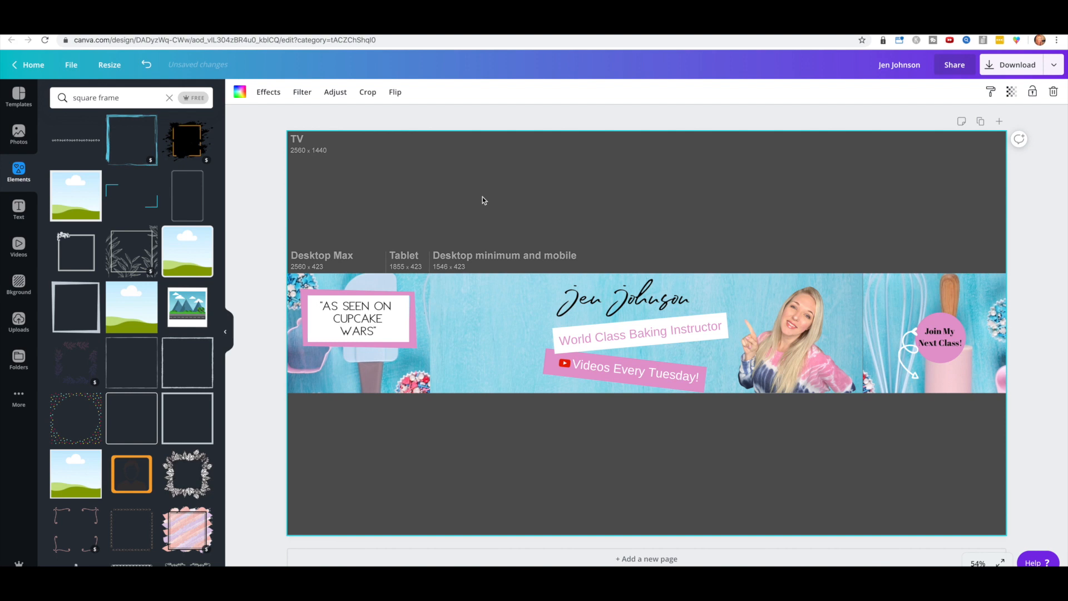
Step: Realign the name and tagline box, widen the pink Videos Every Tuesday box, and raise its text and YouTube icon
mouse_move(593, 299)
left_mouse_down()
mouse_move(573, 294)
mouse_move(605, 295)
left_mouse_up()
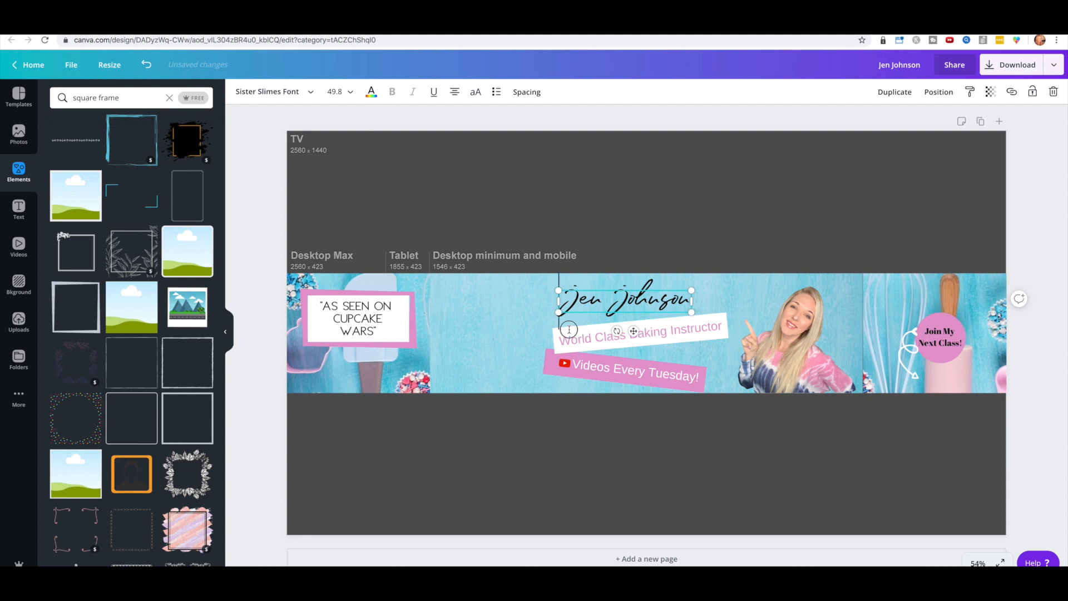
left_click(512, 339)
left_click_drag(553, 333, 581, 339)
left_click(549, 369)
mouse_move(541, 370)
left_mouse_down()
mouse_move(508, 372)
mouse_move(524, 373)
mouse_move(509, 357)
mouse_move(548, 356)
left_mouse_up()
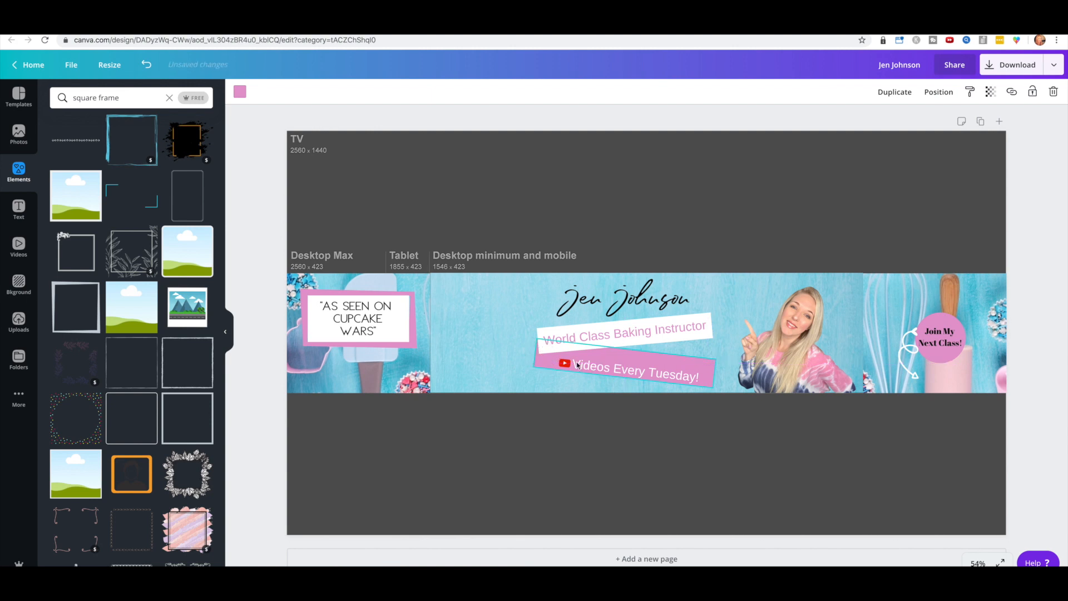
left_click_drag(633, 372, 634, 364)
left_click(528, 376)
left_click_drag(561, 366, 562, 361)
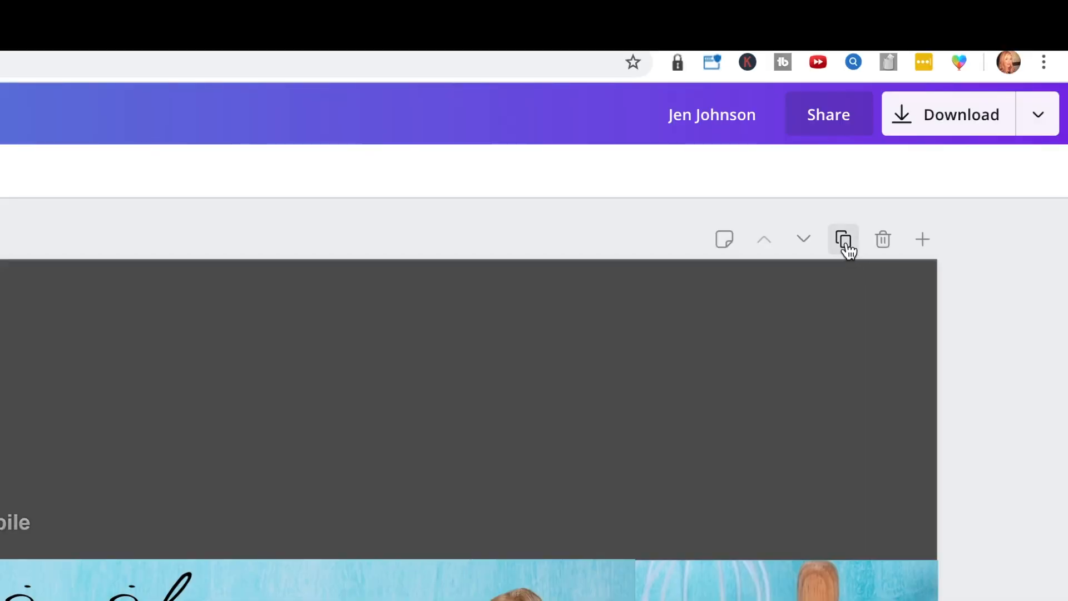
left_click(961, 123)
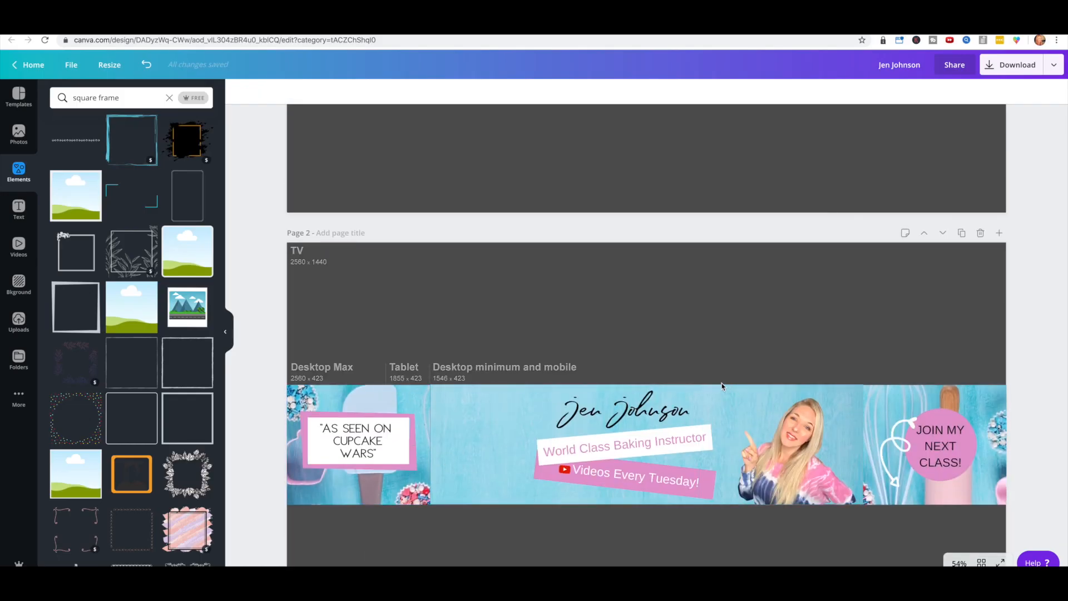
scroll(942, 248, "down", 8)
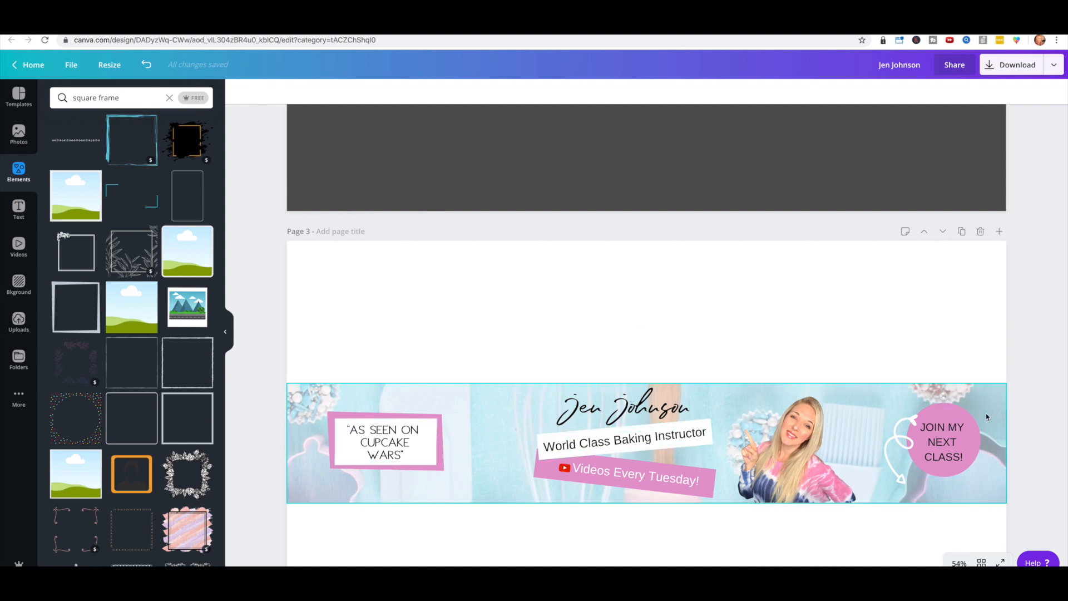
scroll(958, 395, "up", 5)
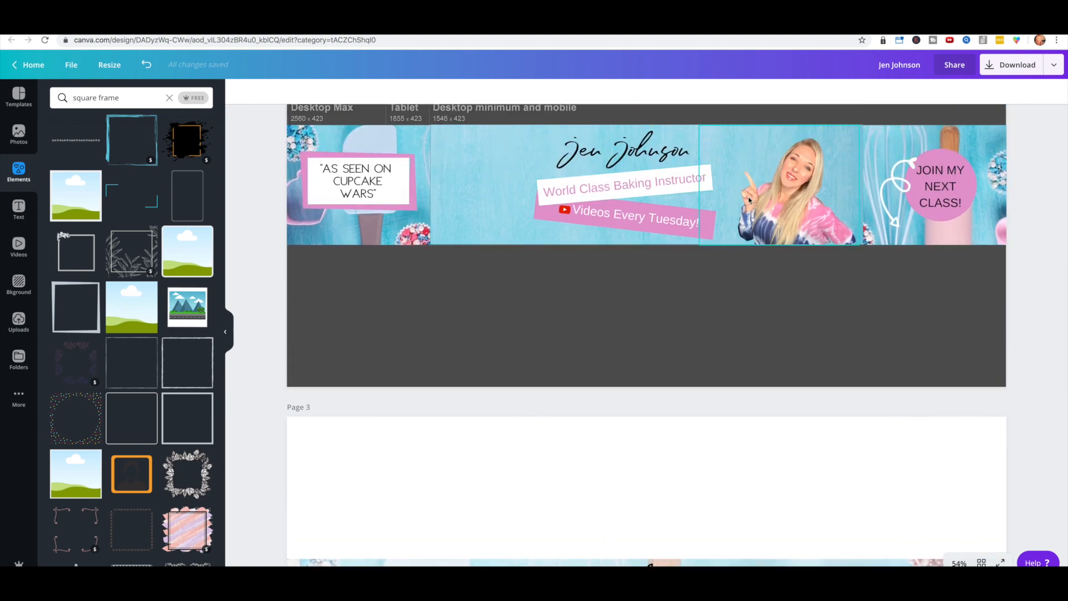
scroll(749, 200, "up", 5)
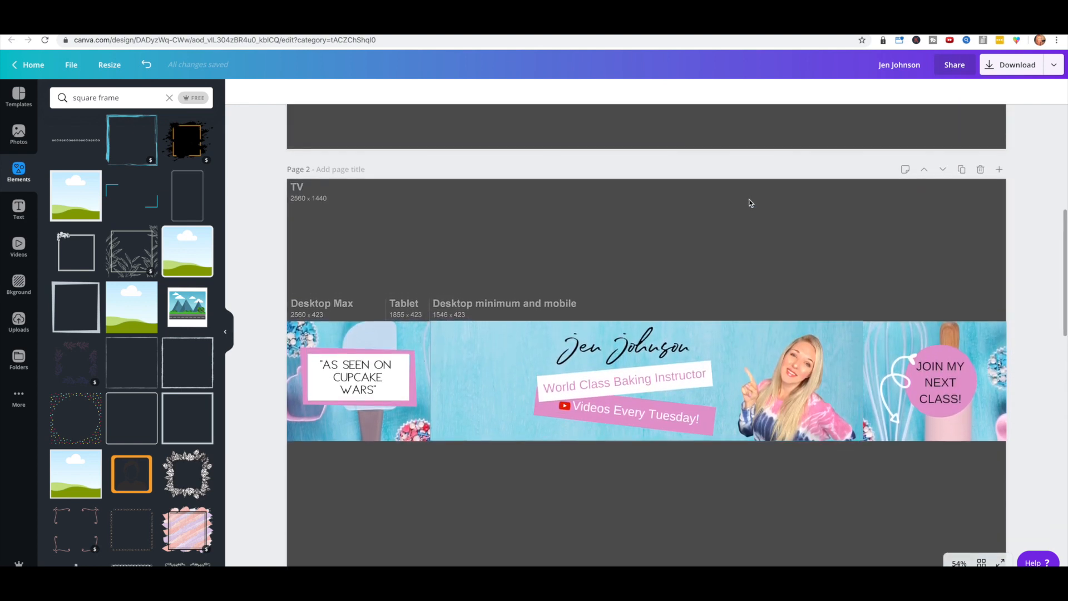
scroll(749, 202, "down", 1)
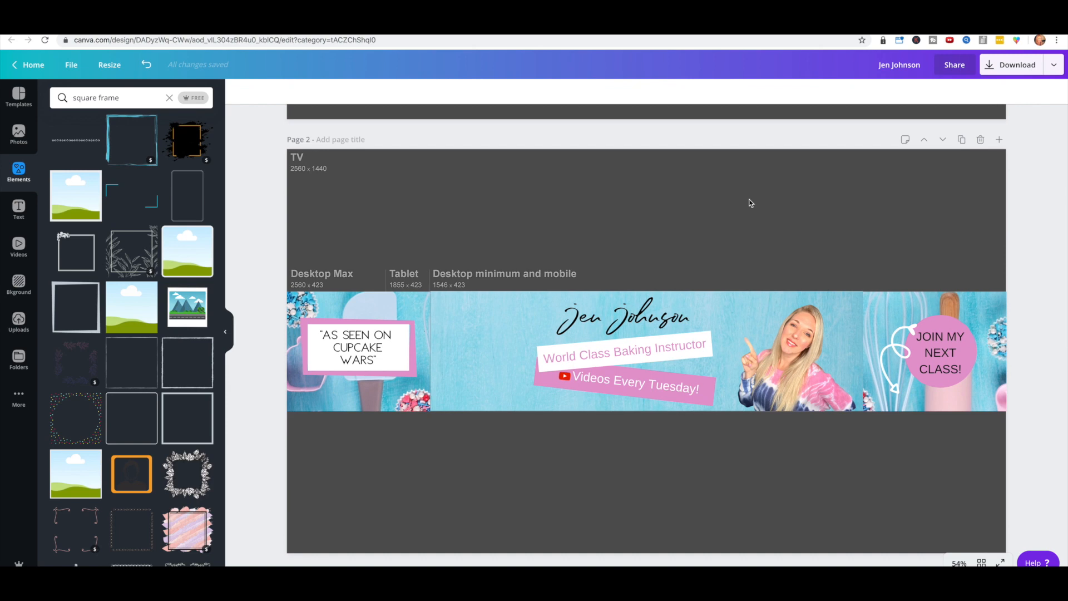
scroll(779, 193, "up", 8)
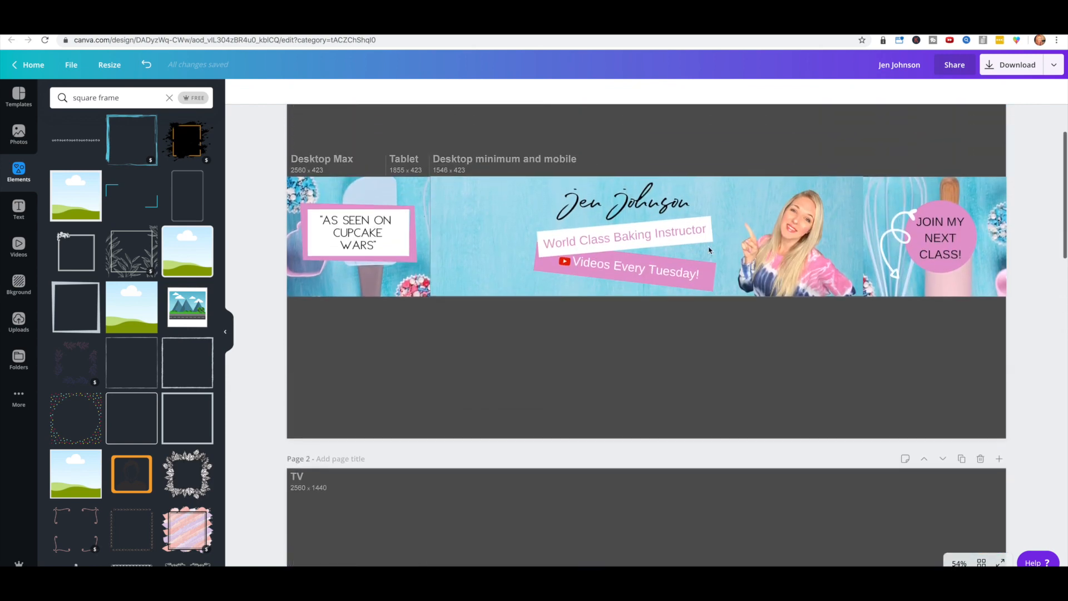
scroll(698, 304, "down", 5)
scroll(612, 267, "up", 6)
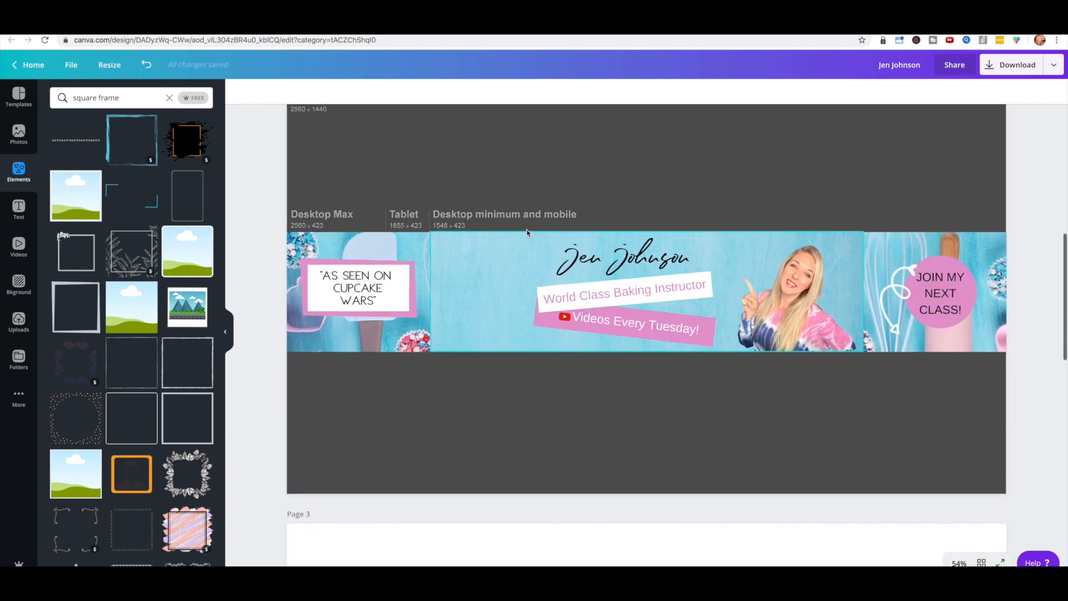
scroll(527, 233, "down", 4)
scroll(528, 233, "up", 4)
scroll(523, 228, "down", 9)
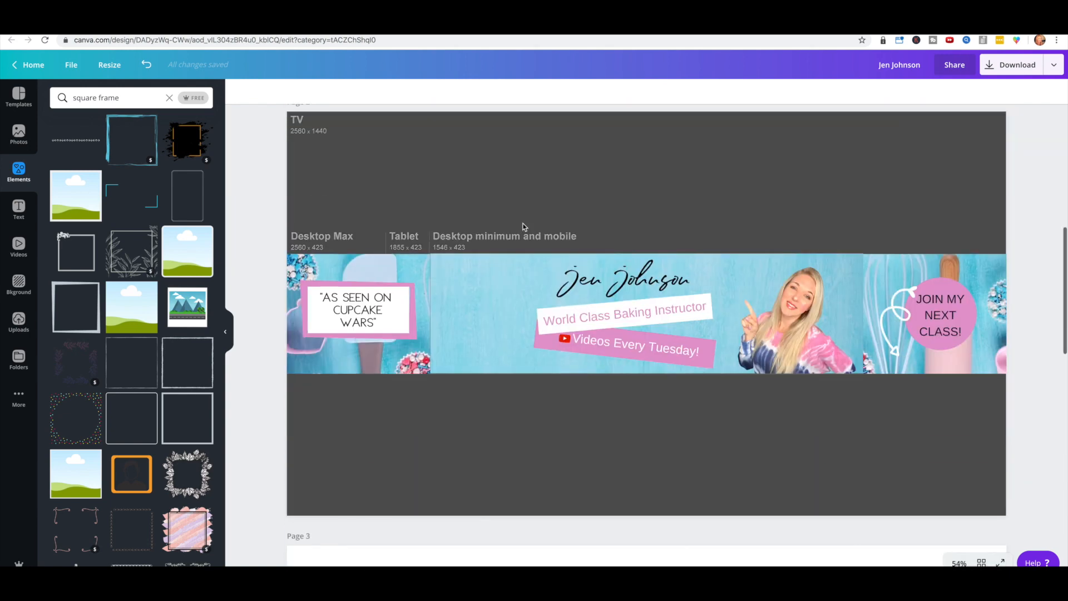
Step: Delete the left, centre and right background images from the banner
left_click(400, 290)
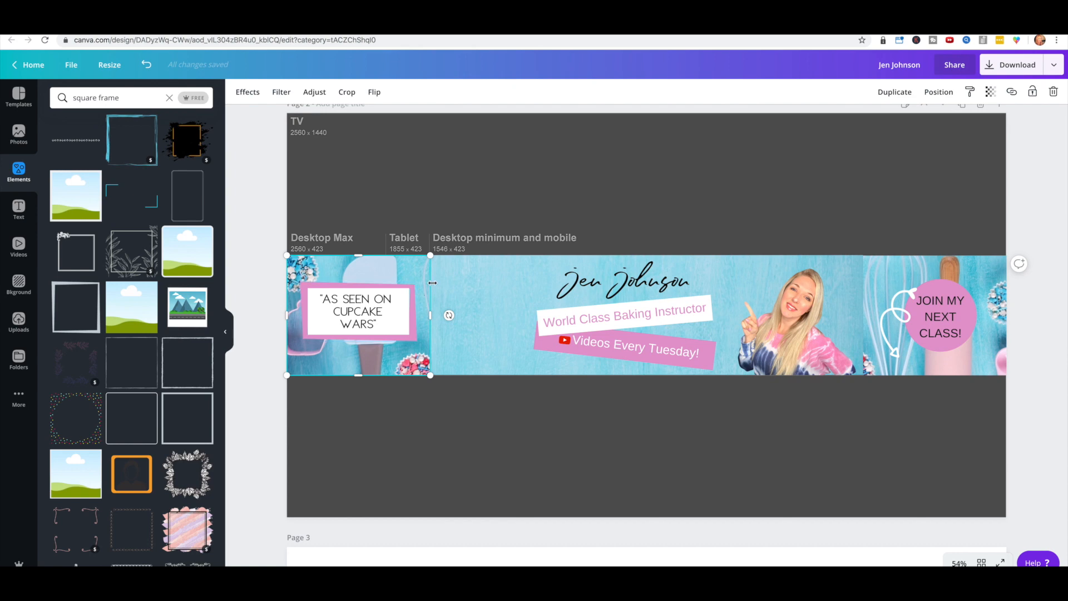
key("Delete")
left_click(467, 279)
key("Delete")
left_click(881, 269)
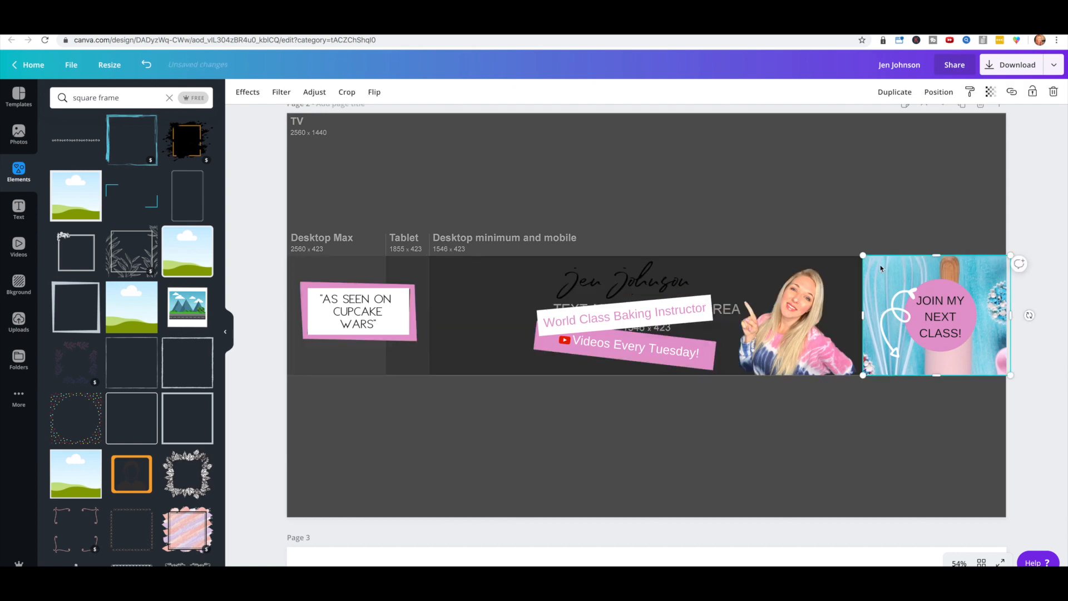
key("Delete")
Step: Add the blue baking-utensils stock photo, rotate it 90° and stretch it across the full banner
left_click(19, 133)
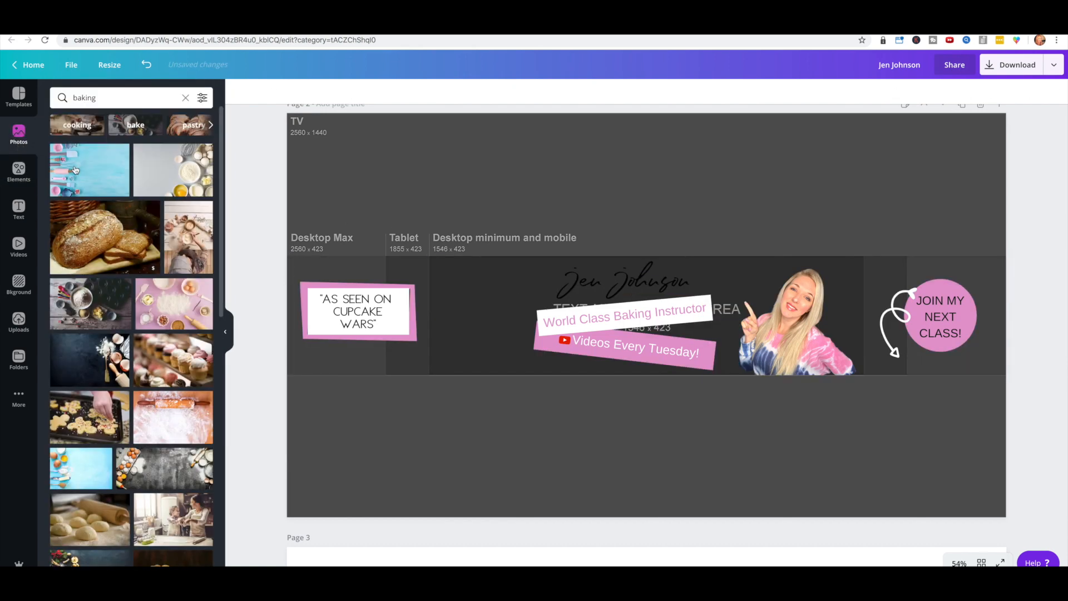
left_click_drag(75, 170, 396, 226)
left_click_drag(591, 536, 689, 358)
left_click_drag(473, 465, 378, 352)
left_click_drag(633, 489, 1001, 522)
left_click_drag(466, 309, 510, 243)
left_click_drag(514, 212, 517, 238)
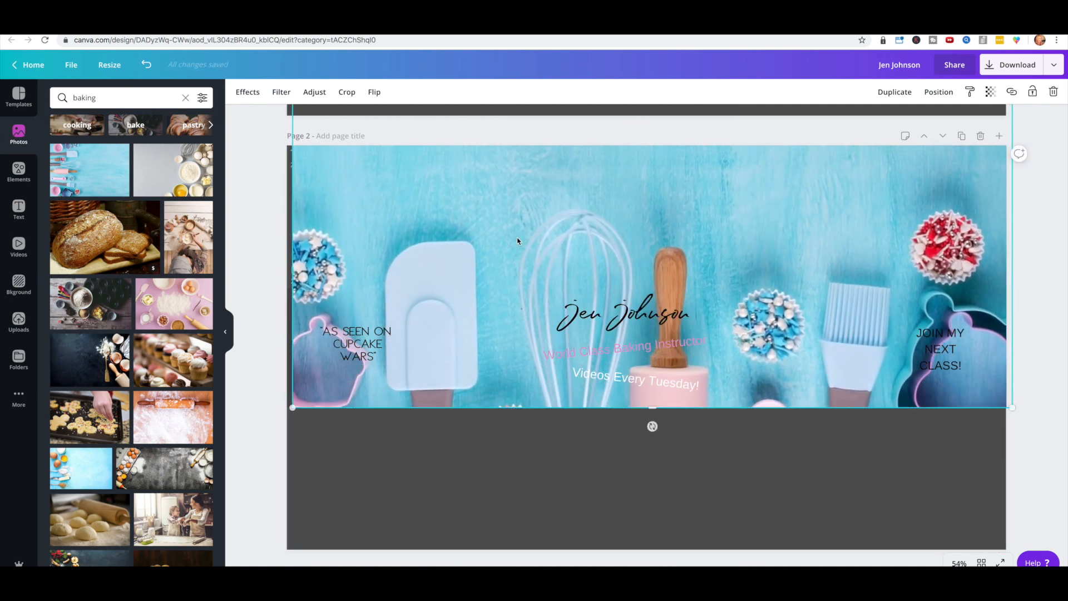
Step: Crop the baking photo so it fits the banner strip
left_click_drag(669, 470, 670, 479)
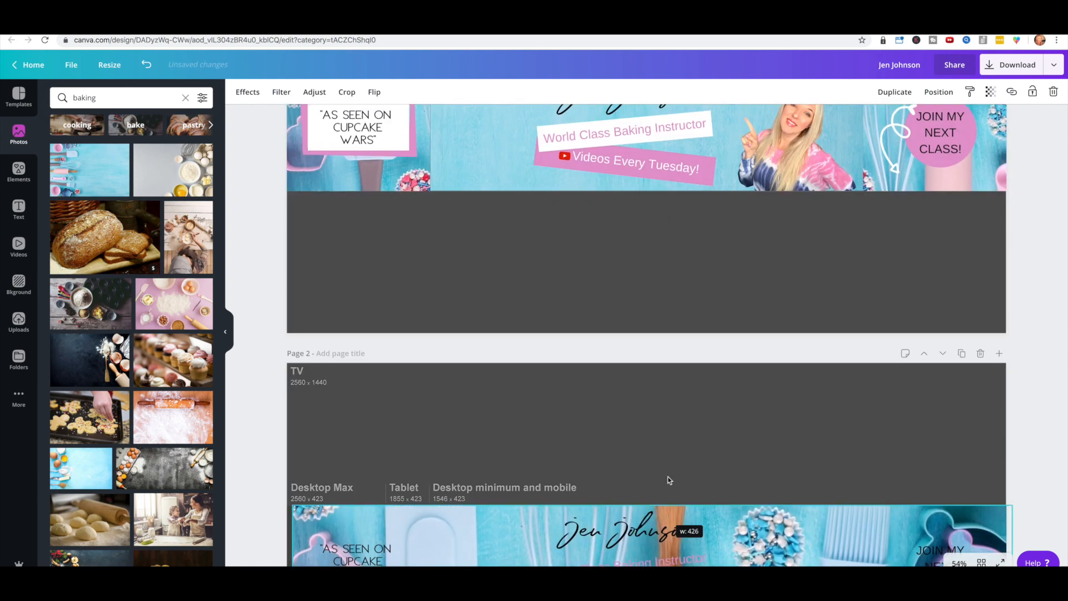
scroll(673, 467, "down", 3)
mouse_move(648, 305)
left_mouse_down()
mouse_move(649, 332)
mouse_move(649, 312)
left_mouse_up()
left_click_drag(578, 369, 572, 366)
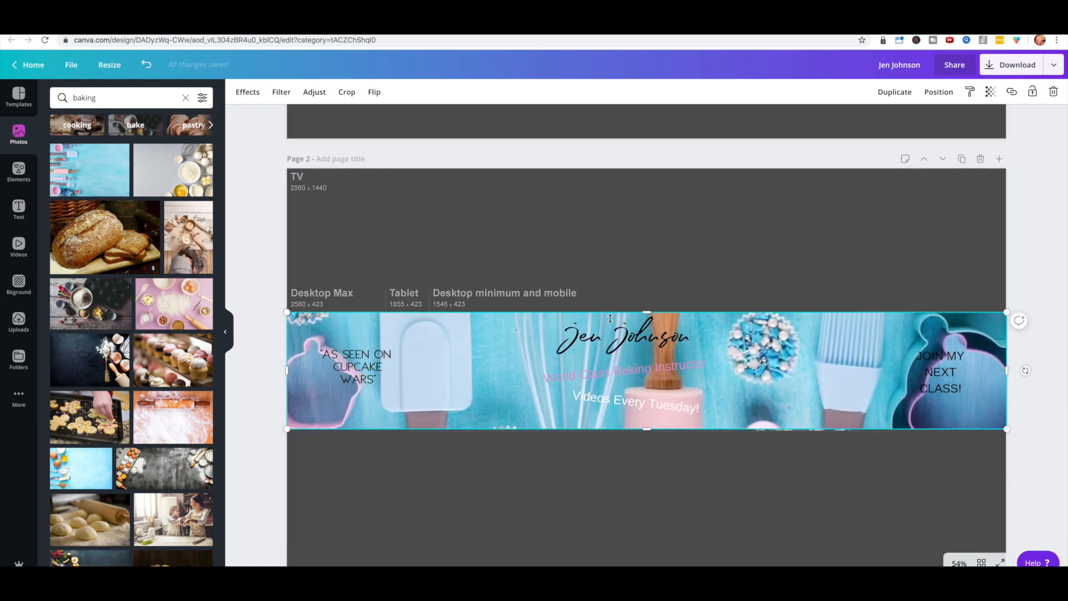
left_click(349, 94)
left_click_drag(628, 389, 631, 345)
left_click(254, 92)
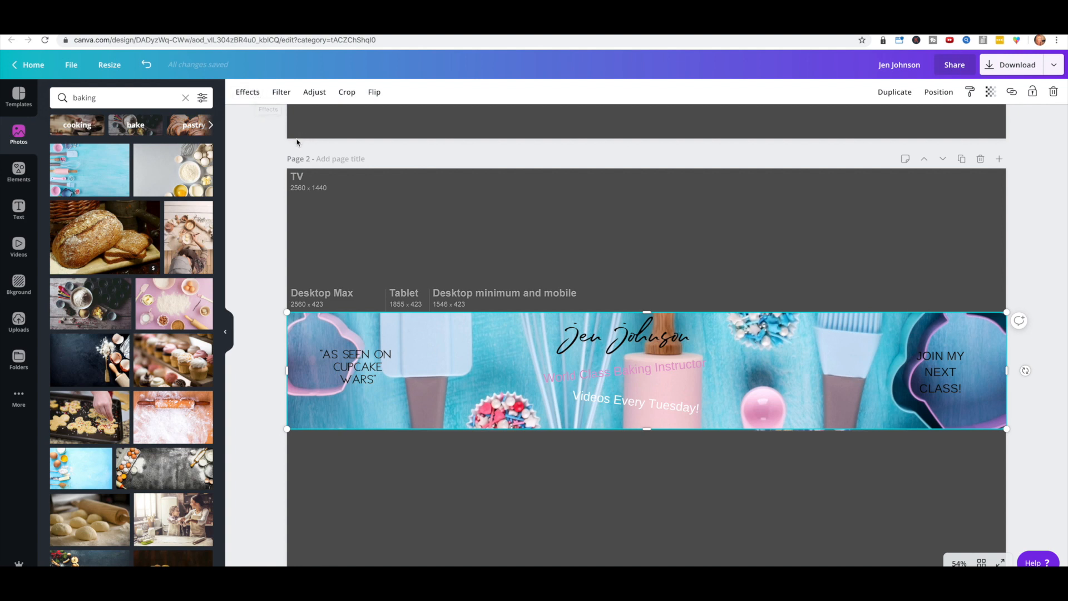
Step: Send the photo behind all other elements and lower its transparency to about 29
left_click(938, 91)
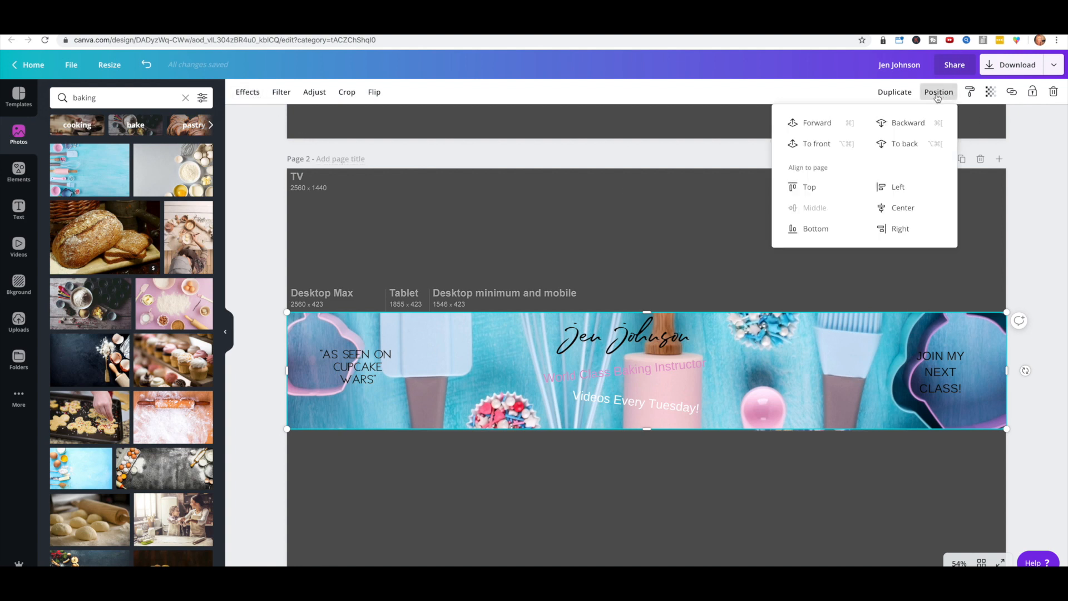
left_click(905, 125)
left_click(905, 124)
left_click(905, 124)
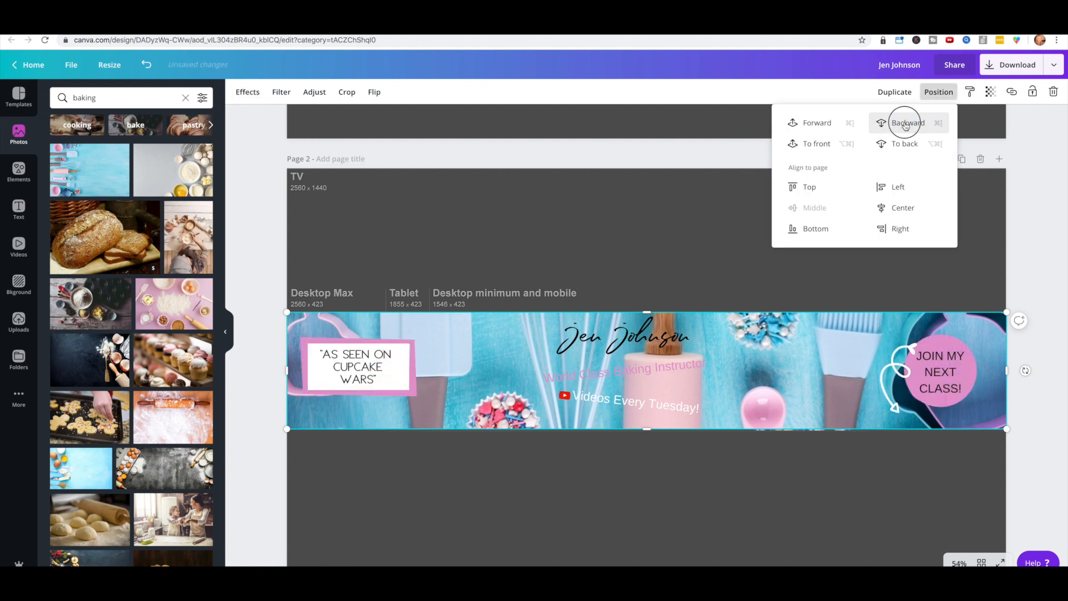
left_click(906, 123)
left_click(905, 124)
left_click(905, 123)
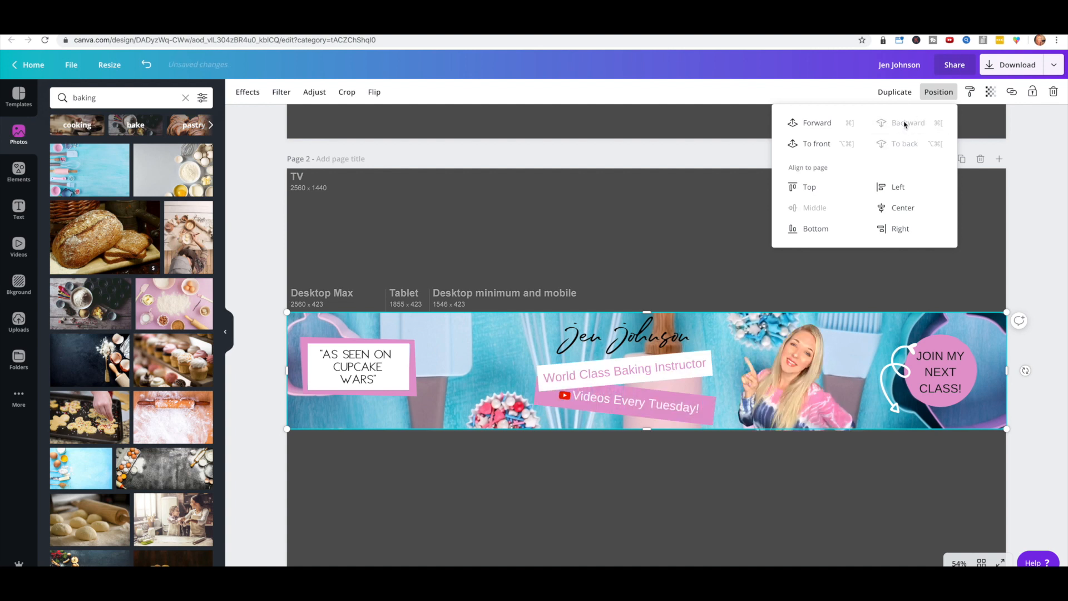
left_click(989, 97)
left_click_drag(968, 119, 908, 119)
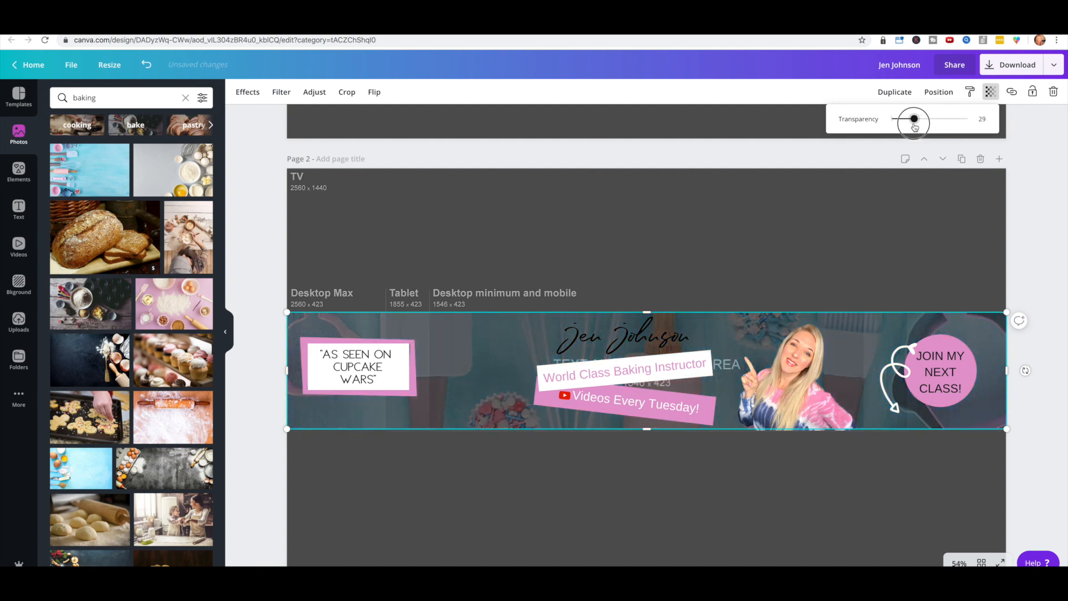
Step: Remove the dark device-size guide and set the background photo's transparency to about 35
left_click(756, 216)
key("Escape")
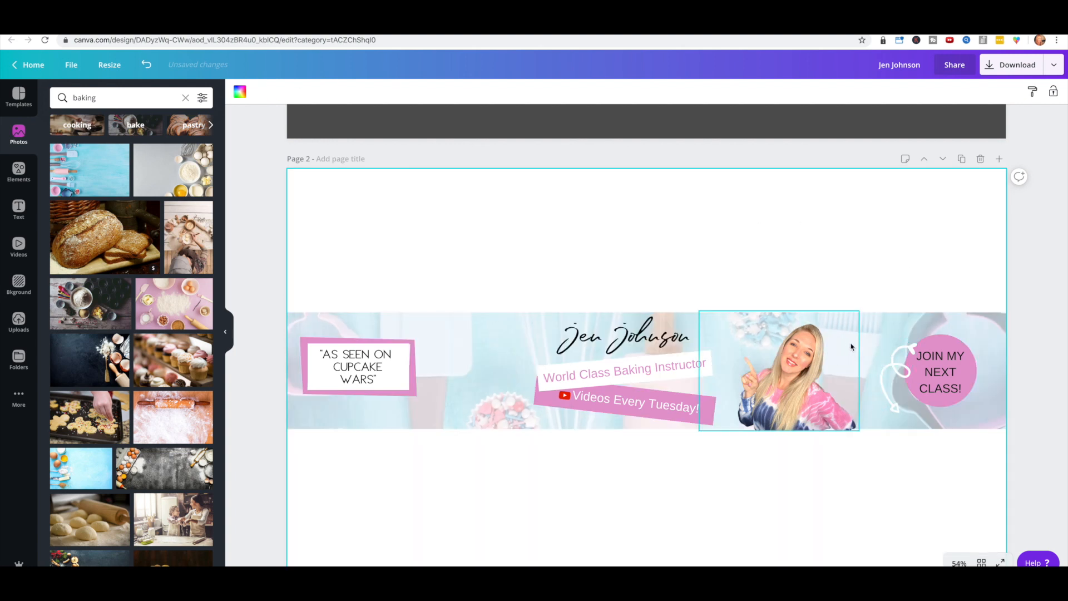
left_click(474, 341)
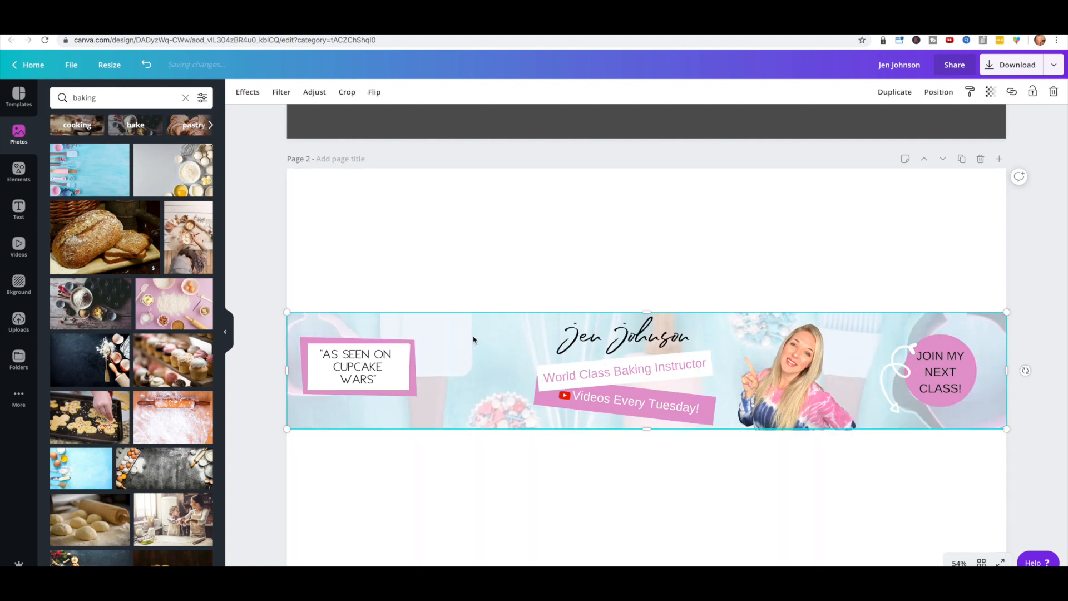
left_click(989, 93)
left_click_drag(913, 119, 1025, 124)
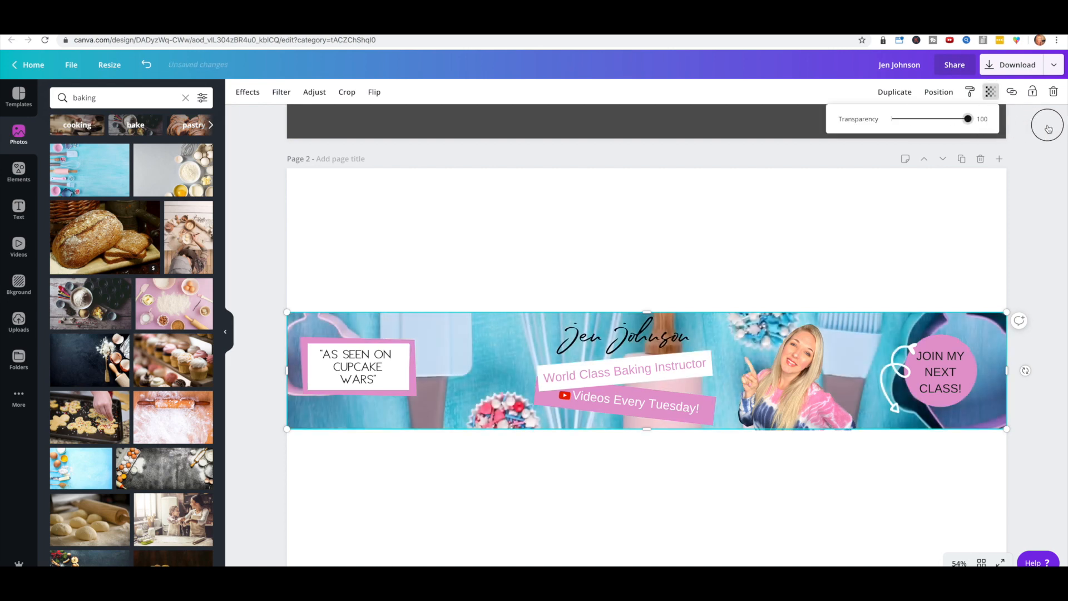
left_click_drag(1048, 129, 921, 125)
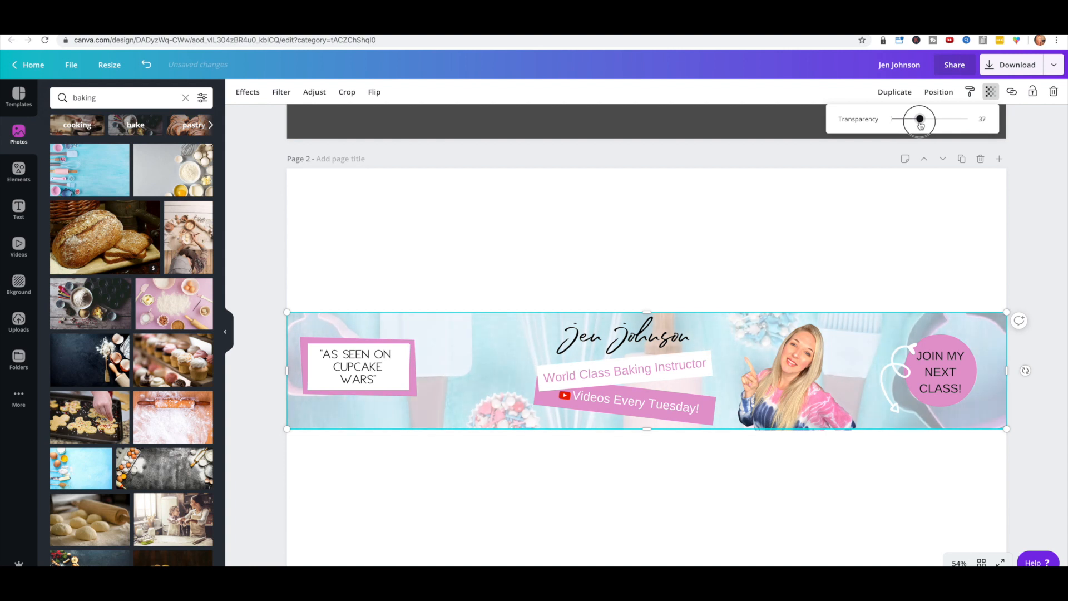
Step: Make the World Class Baking Instructor text black
left_click(625, 373)
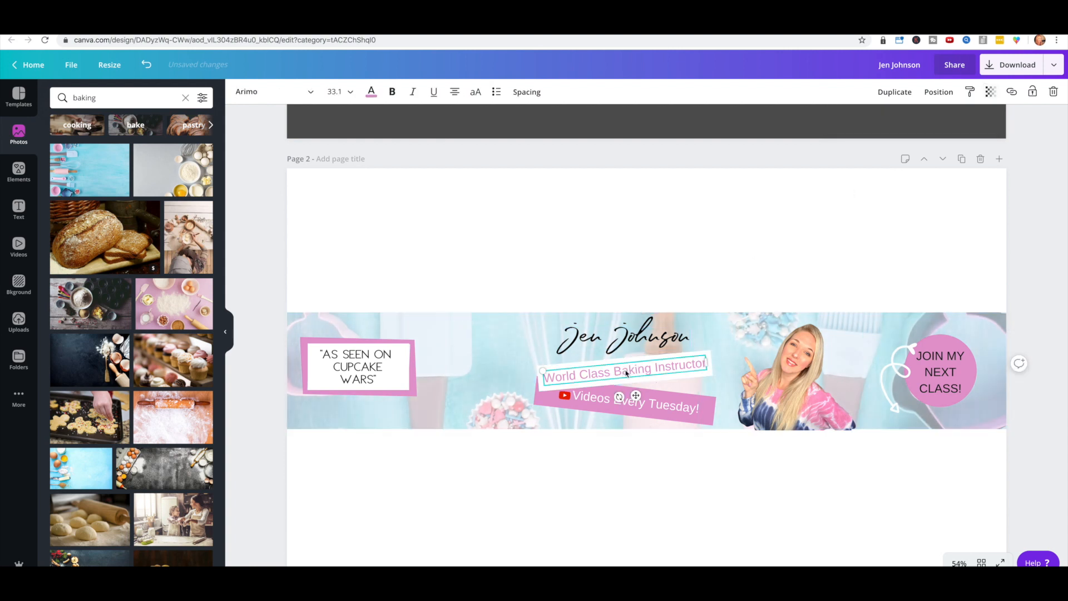
left_click(370, 92)
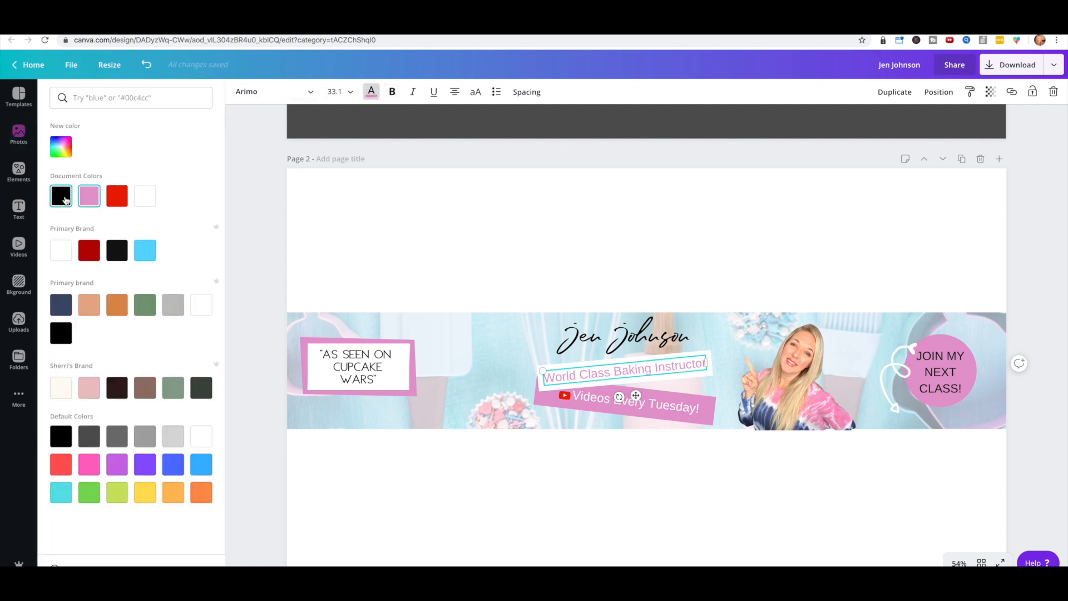
left_click(66, 199)
Step: Download the banner as a 2560 × 1440 PNG at size 1.0
left_click(758, 226)
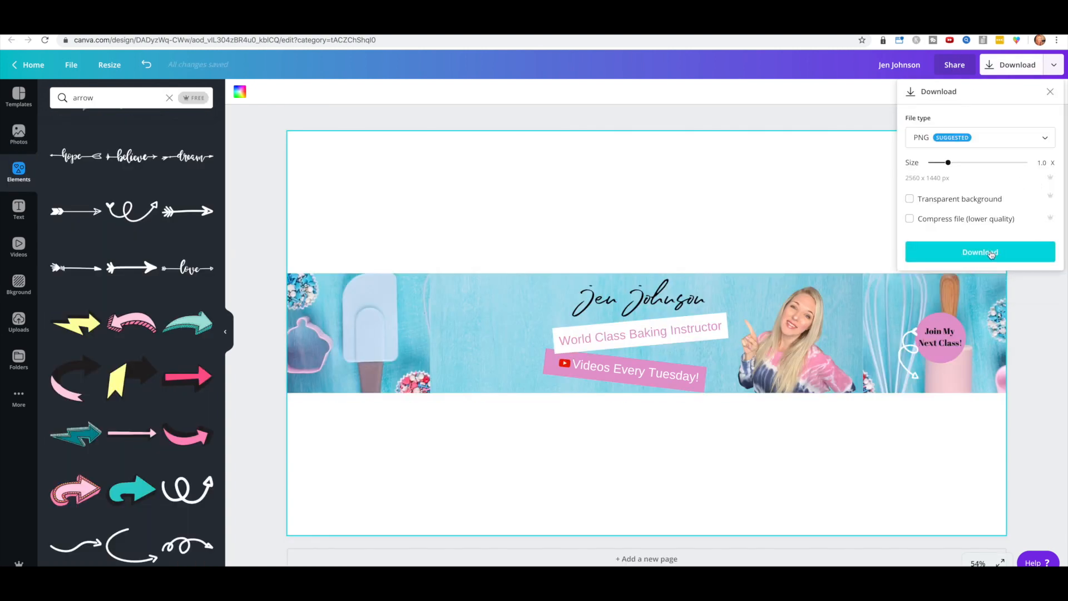
left_click(990, 254)
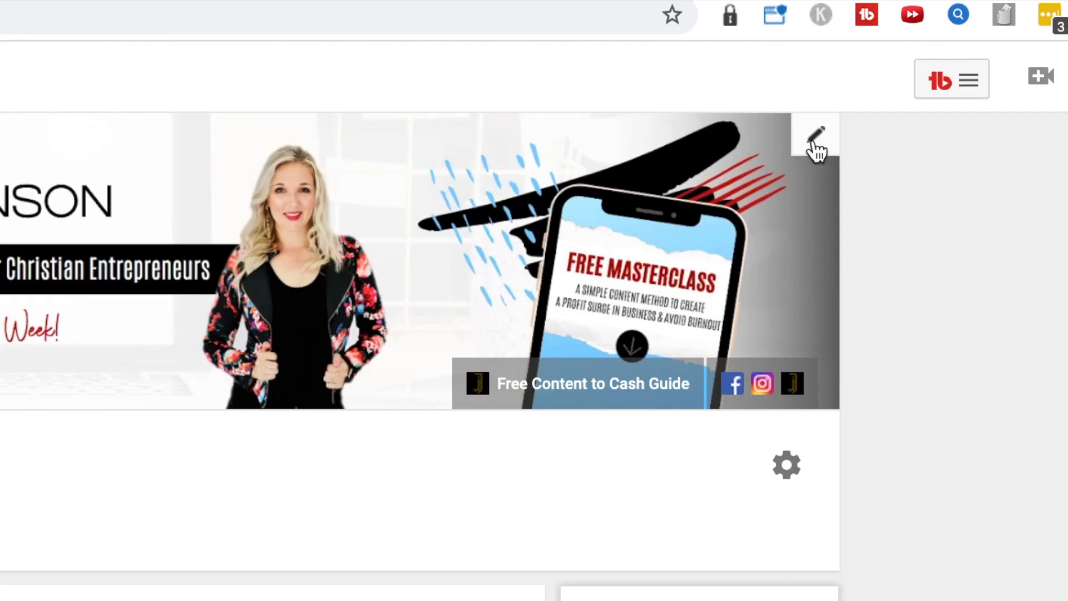
Step: Replace the YouTube channel art with the downloaded banner PNG from Downloads
left_click(817, 142)
left_click(757, 219)
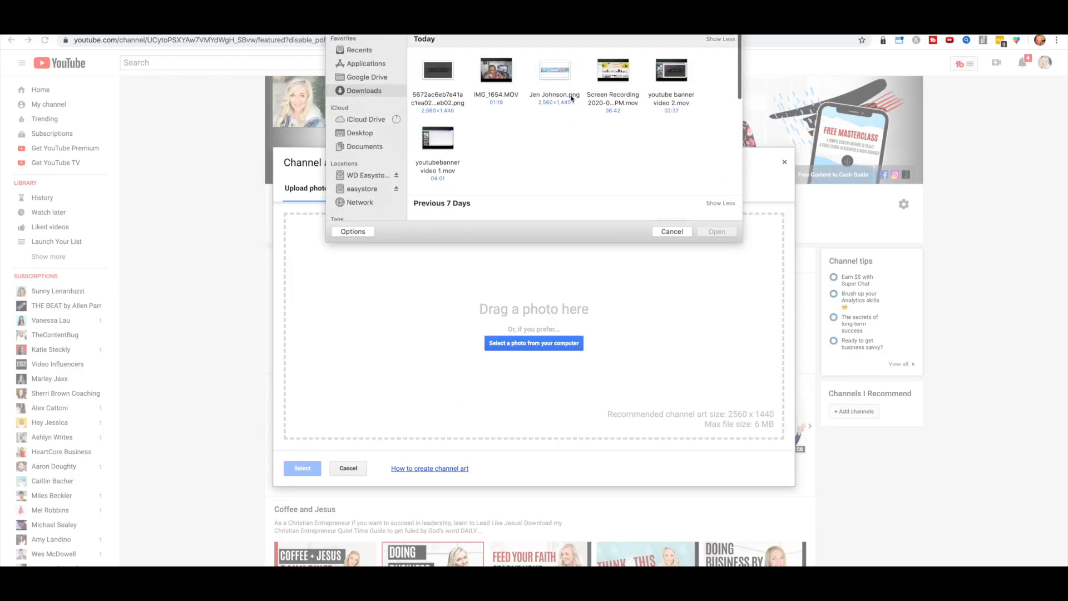
double_click(556, 76)
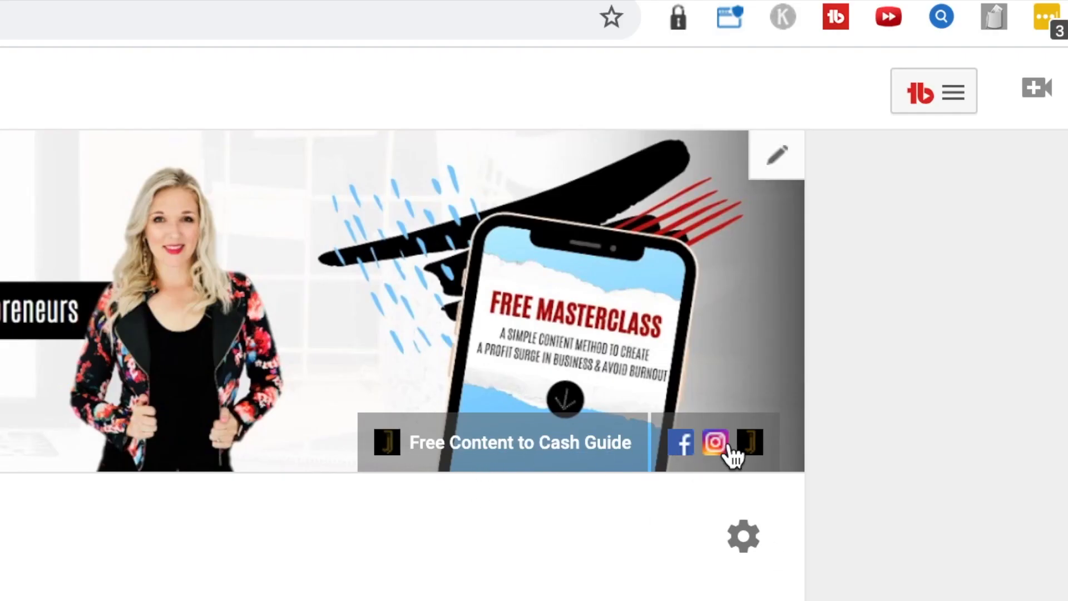
left_click(780, 162)
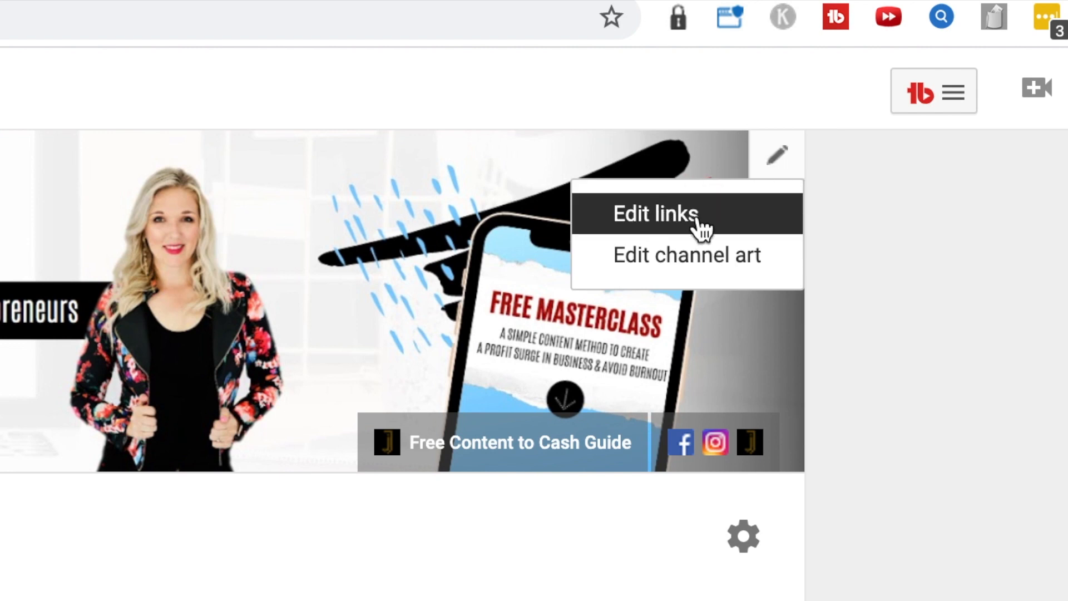